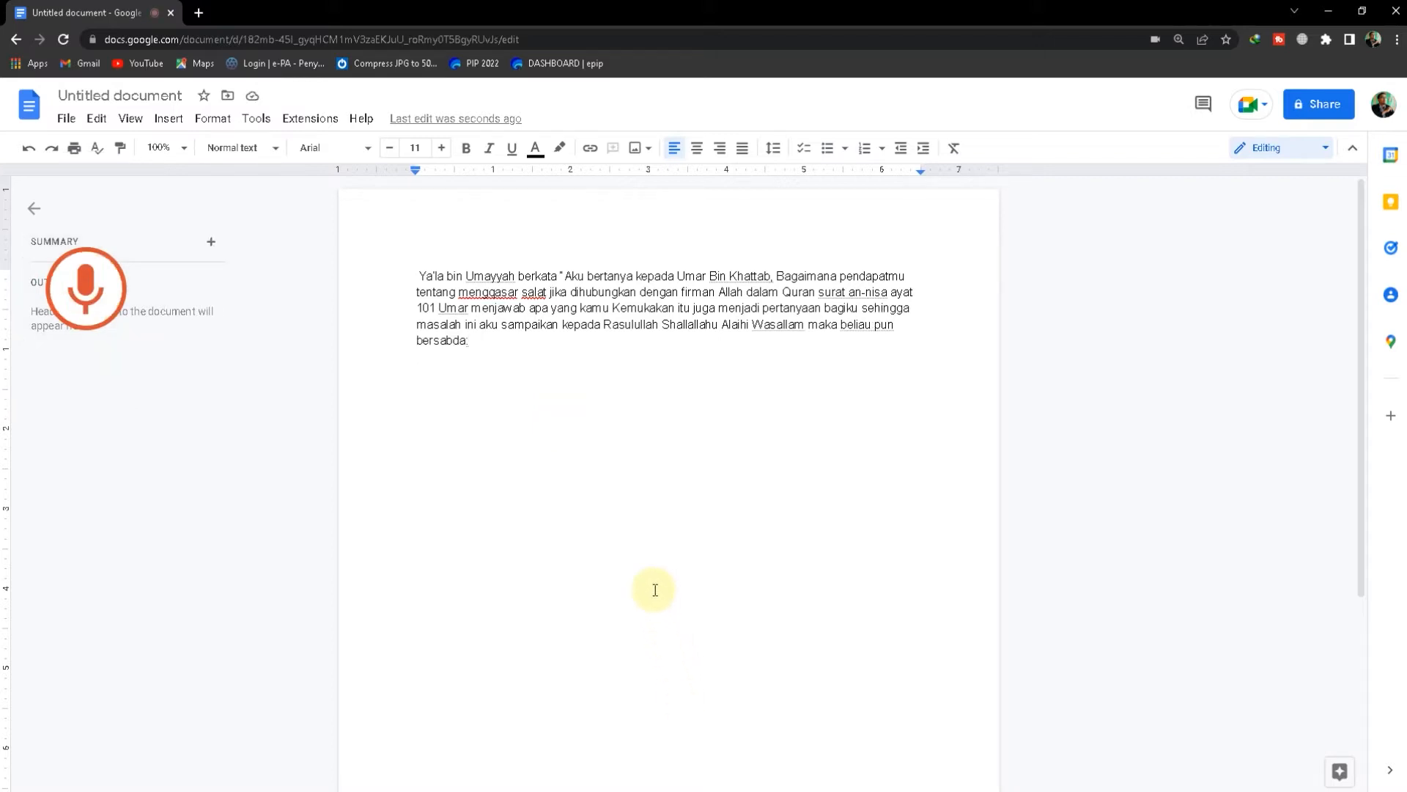
pyautogui.hotkey('ctrl', 'shift', 's')
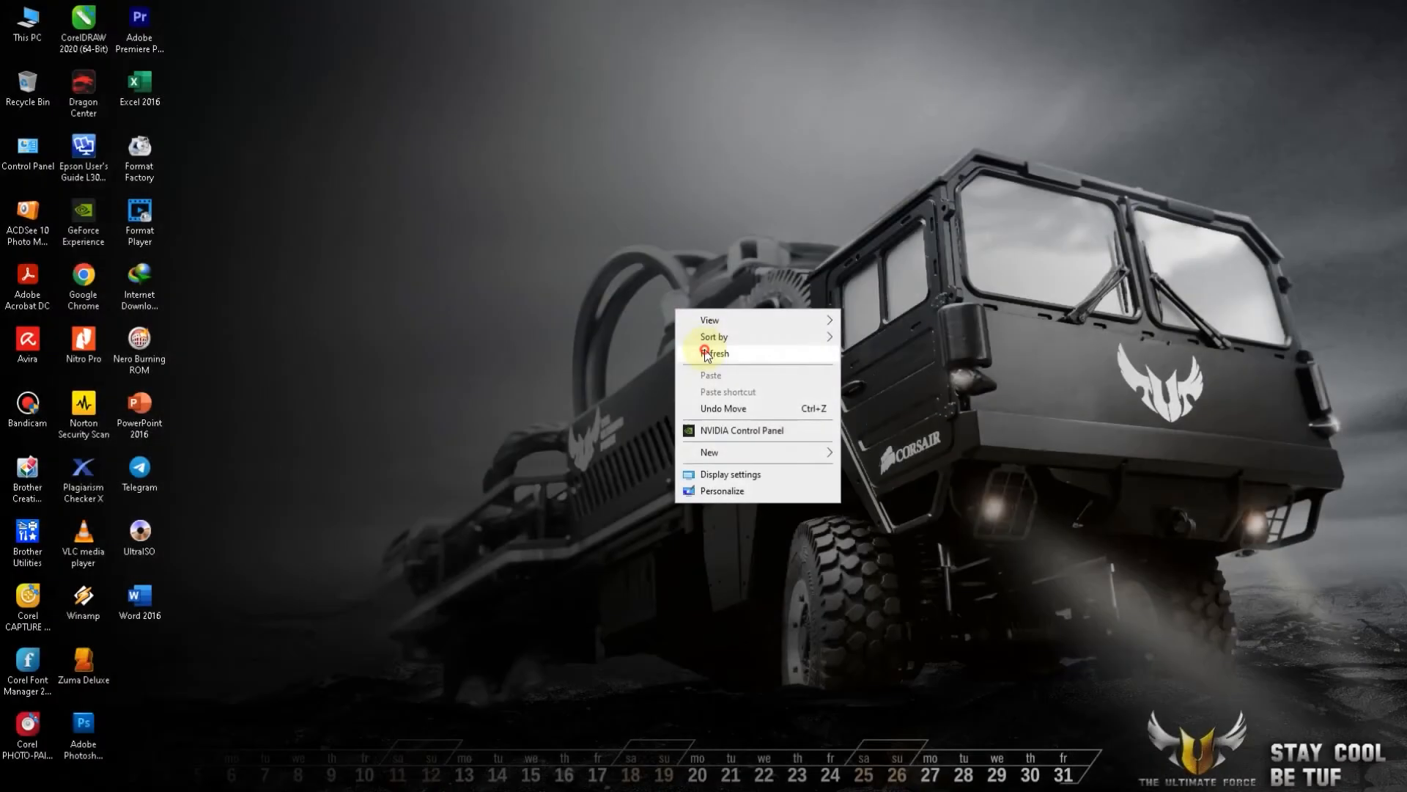
pyautogui.click(669, 350)
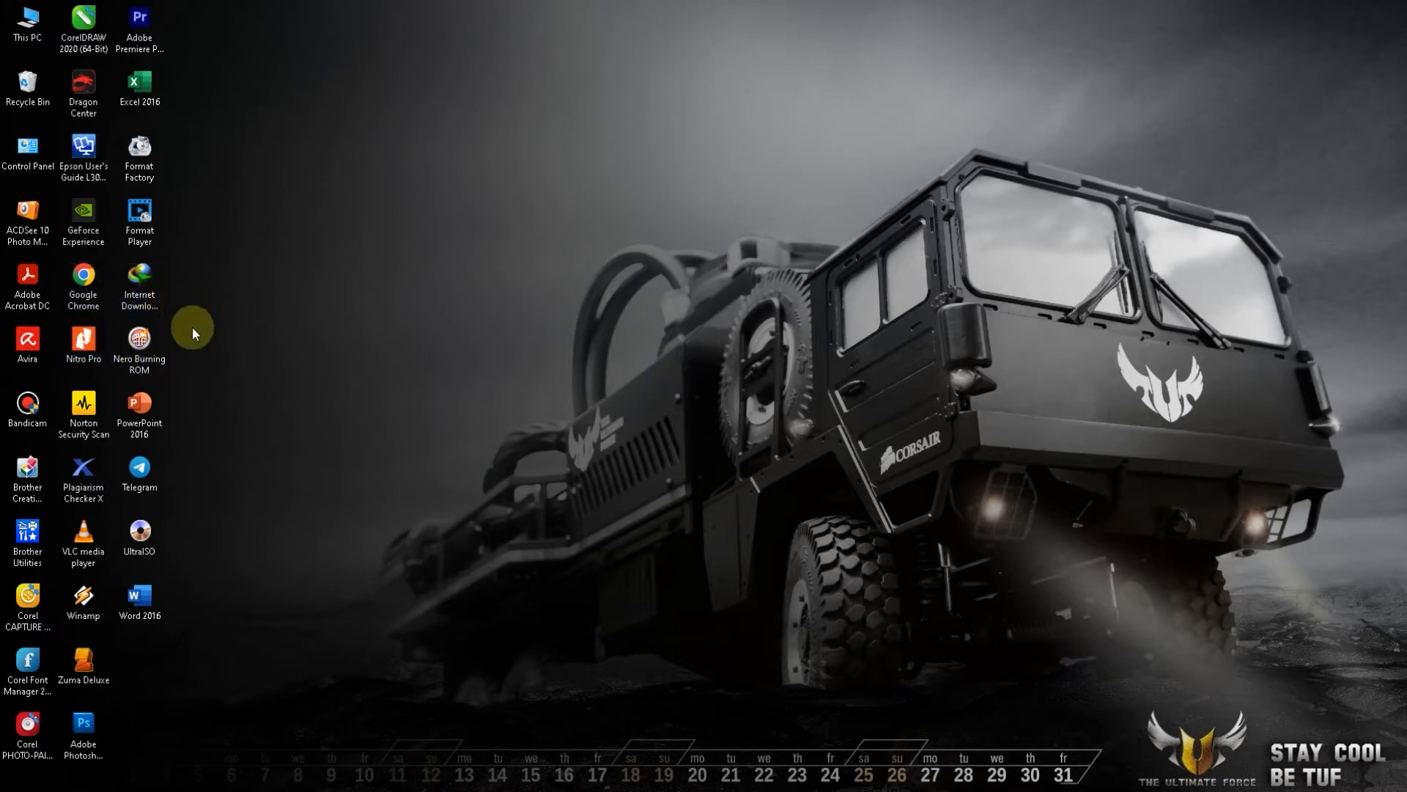
# Launch Google Chrome, go to Google Docs and create a blank document
pyautogui.doubleClick(83, 287)
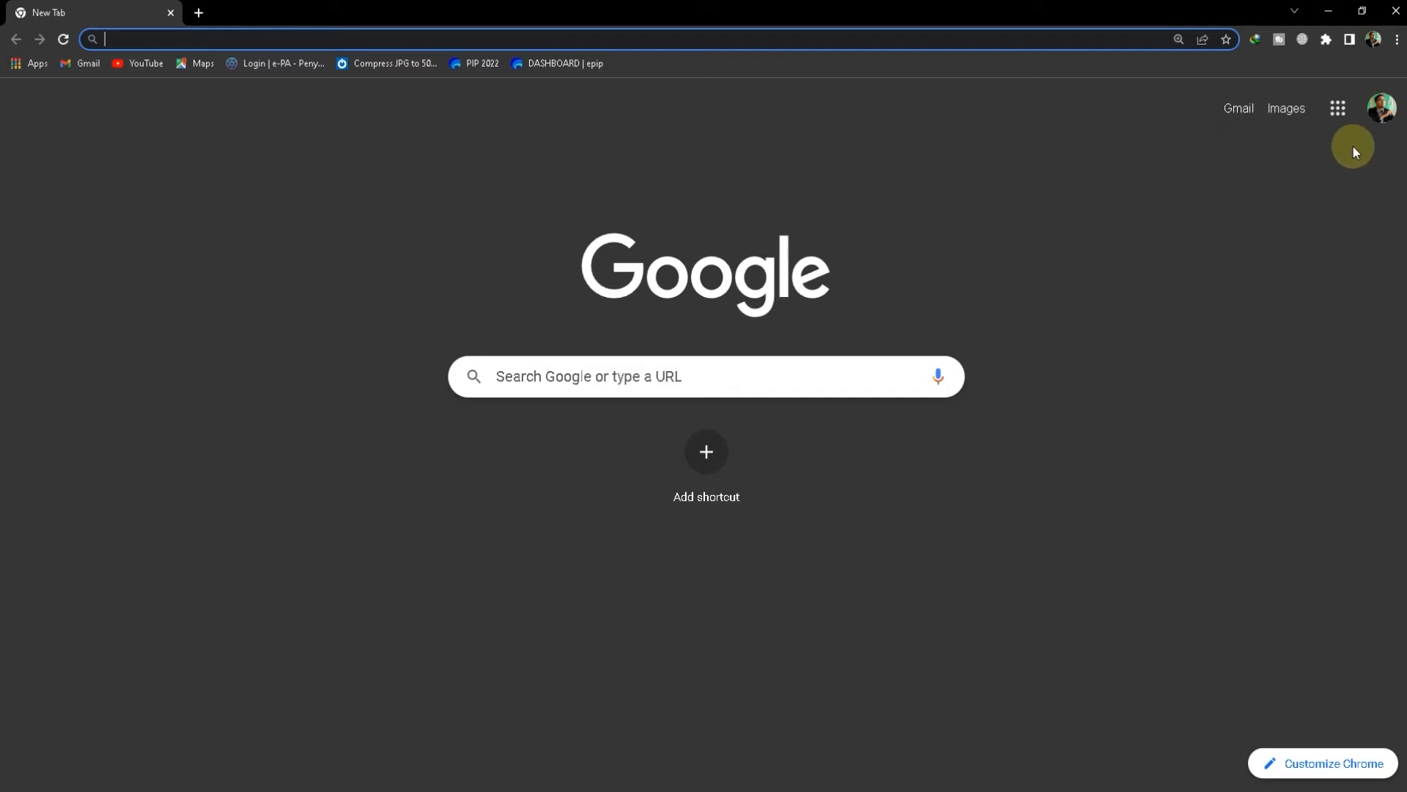
pyautogui.click(1338, 108)
pyautogui.scroll(-1, 1285, 311)
pyautogui.scroll(-4, 1284, 312)
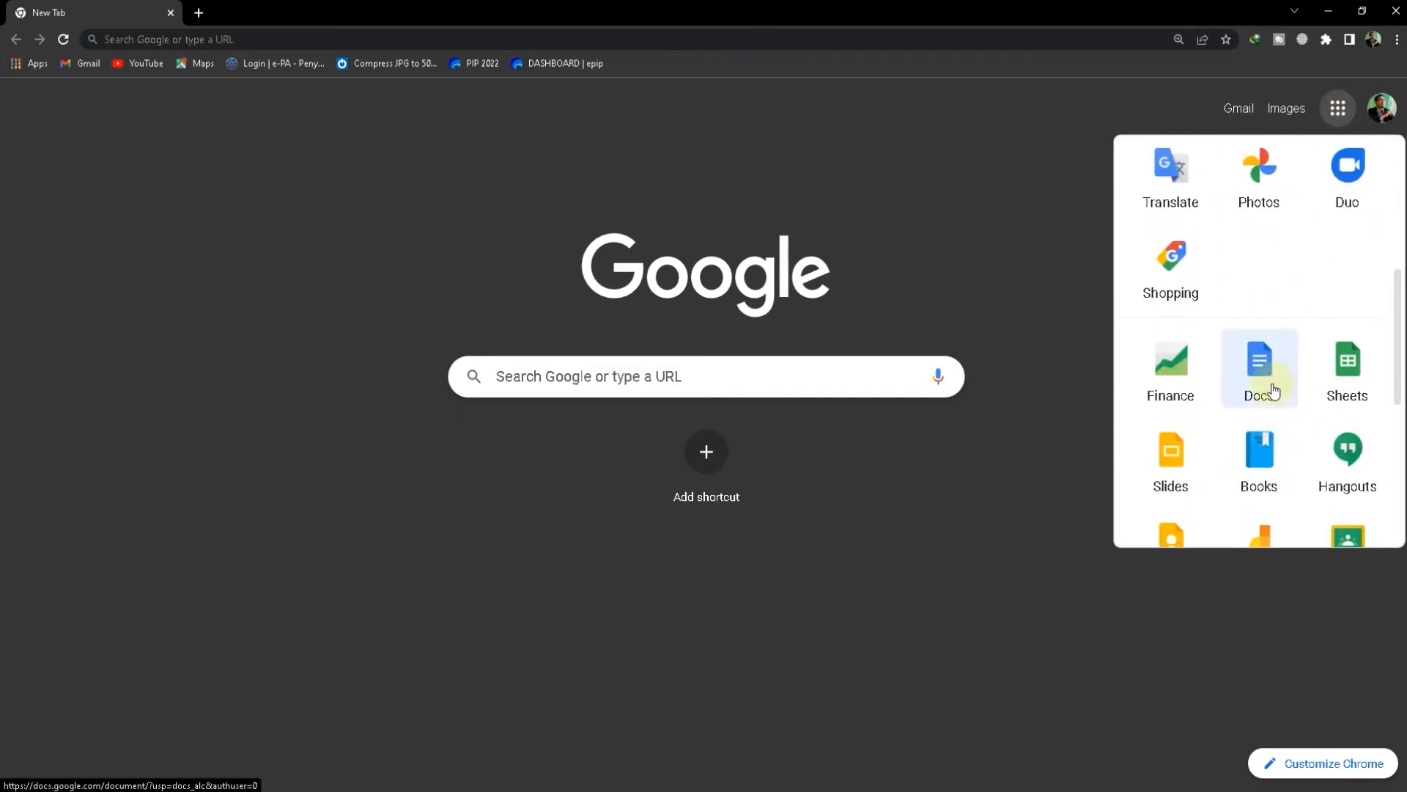
pyautogui.click(1273, 390)
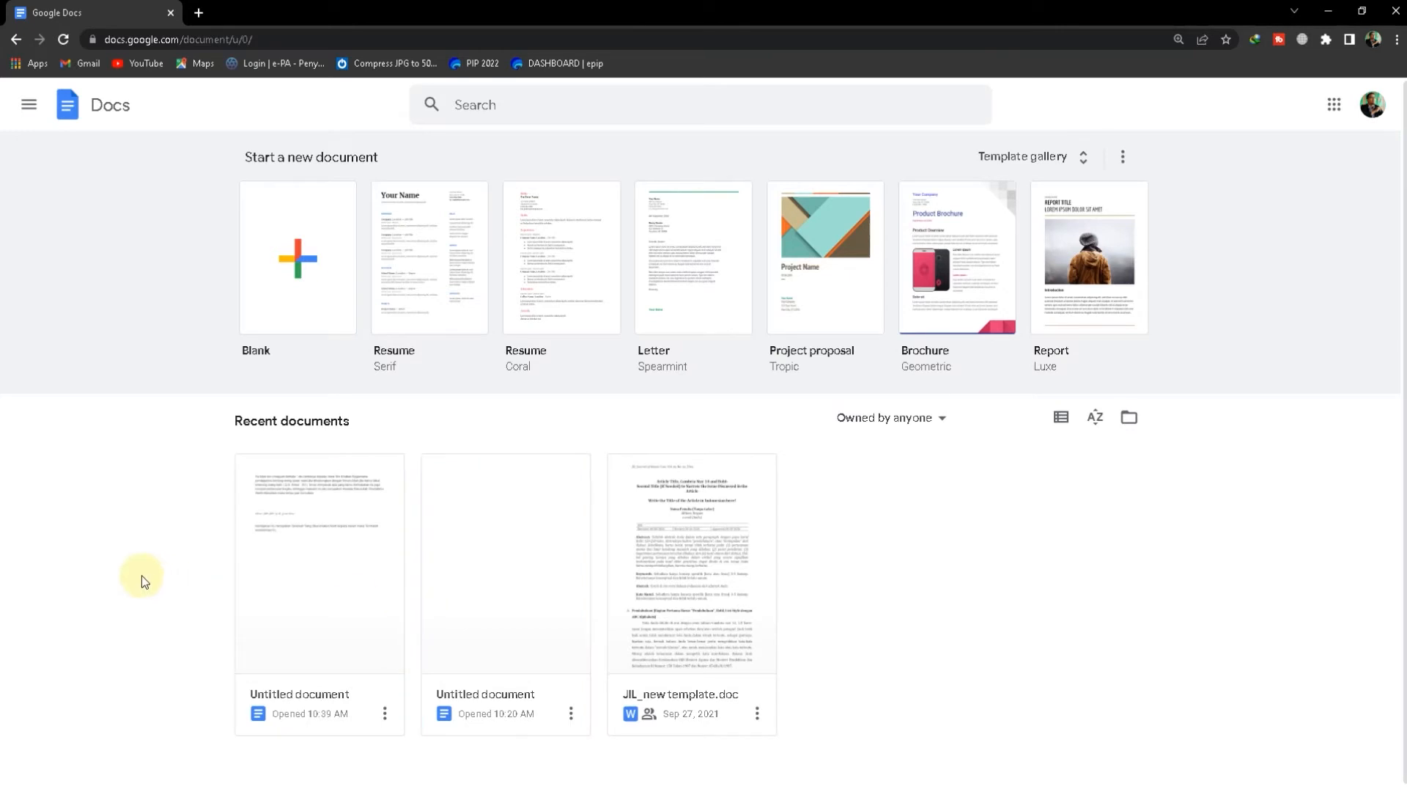
pyautogui.click(295, 307)
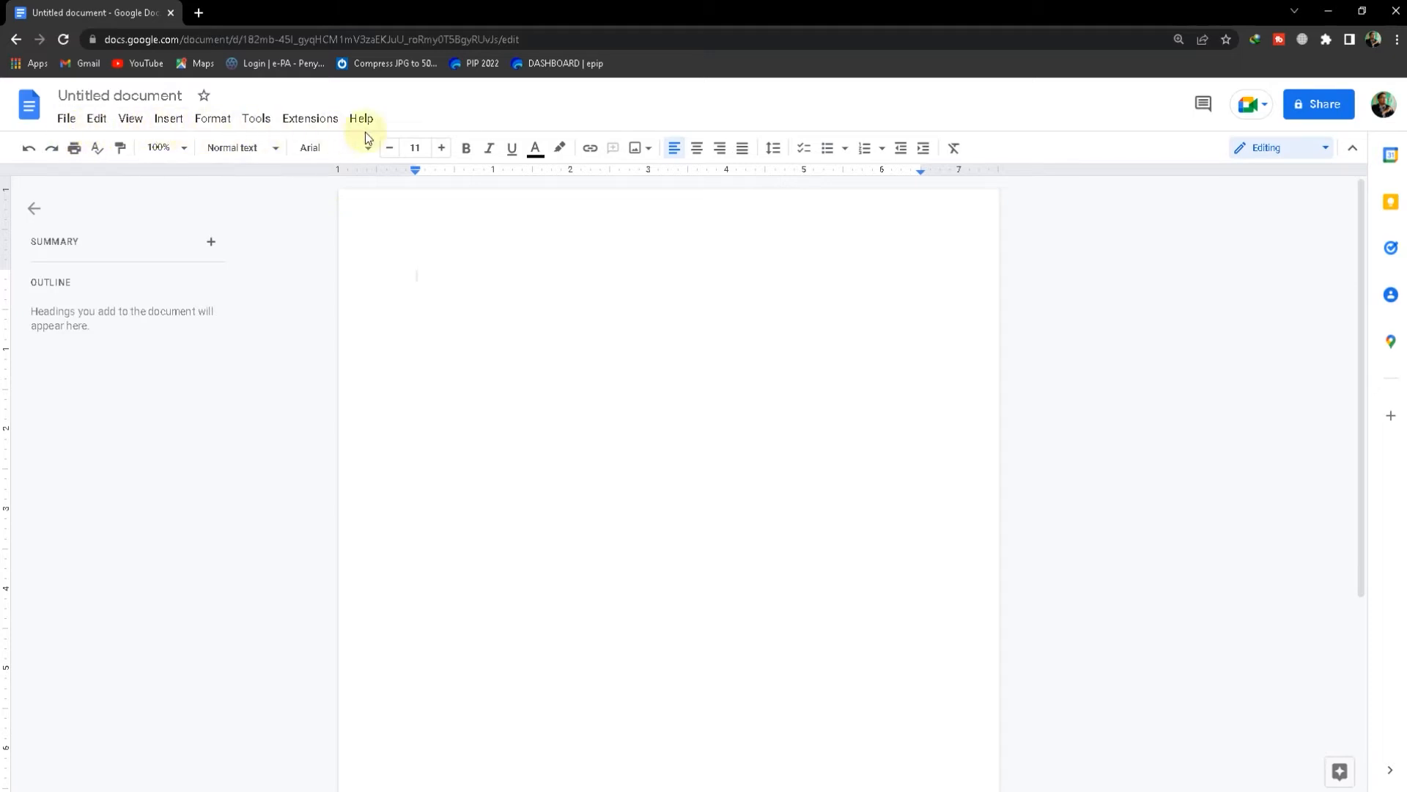
# Turn on voice typing in Bahasa Indonesia and dictate the opening words ending in "bin Umayyah berkata"
pyautogui.click(263, 129)
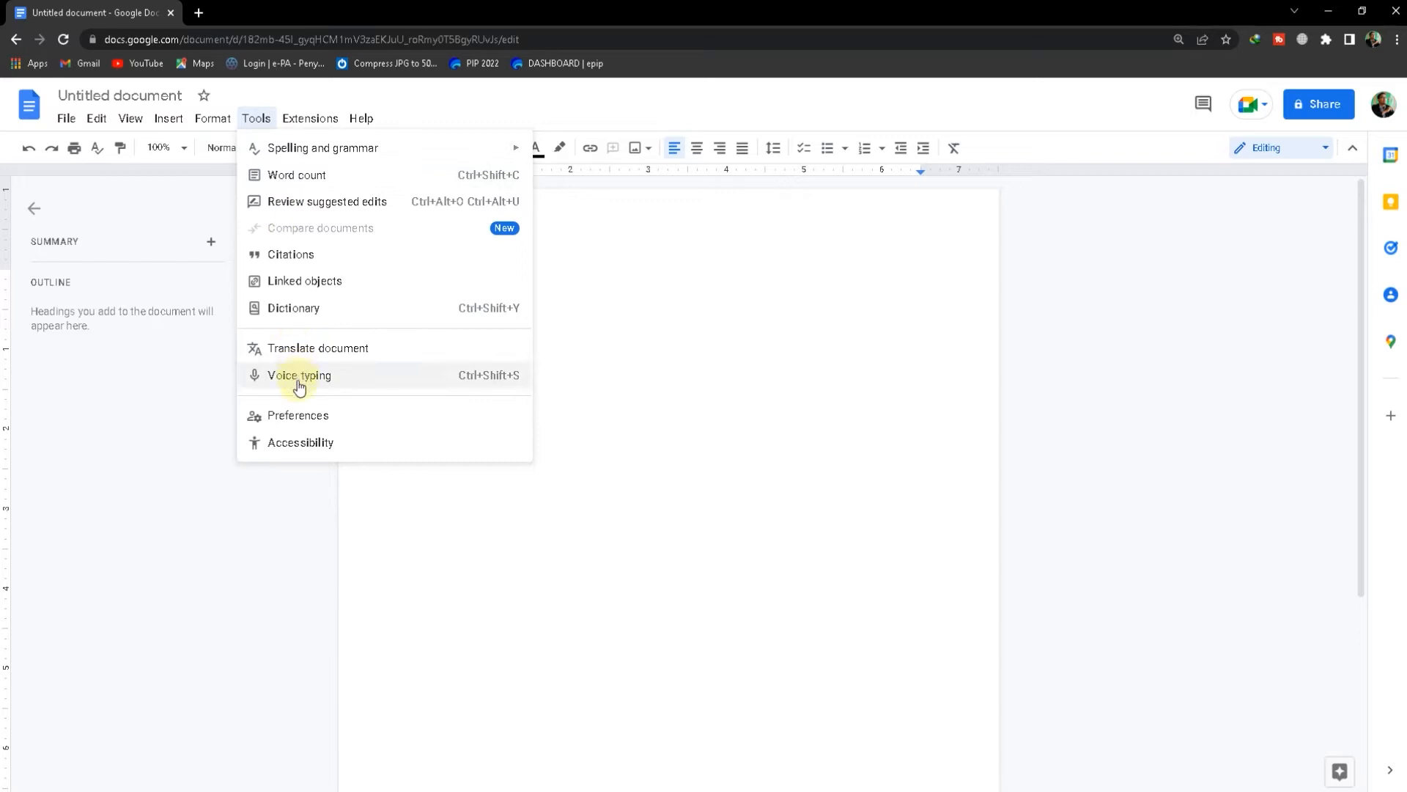
pyautogui.click(493, 389)
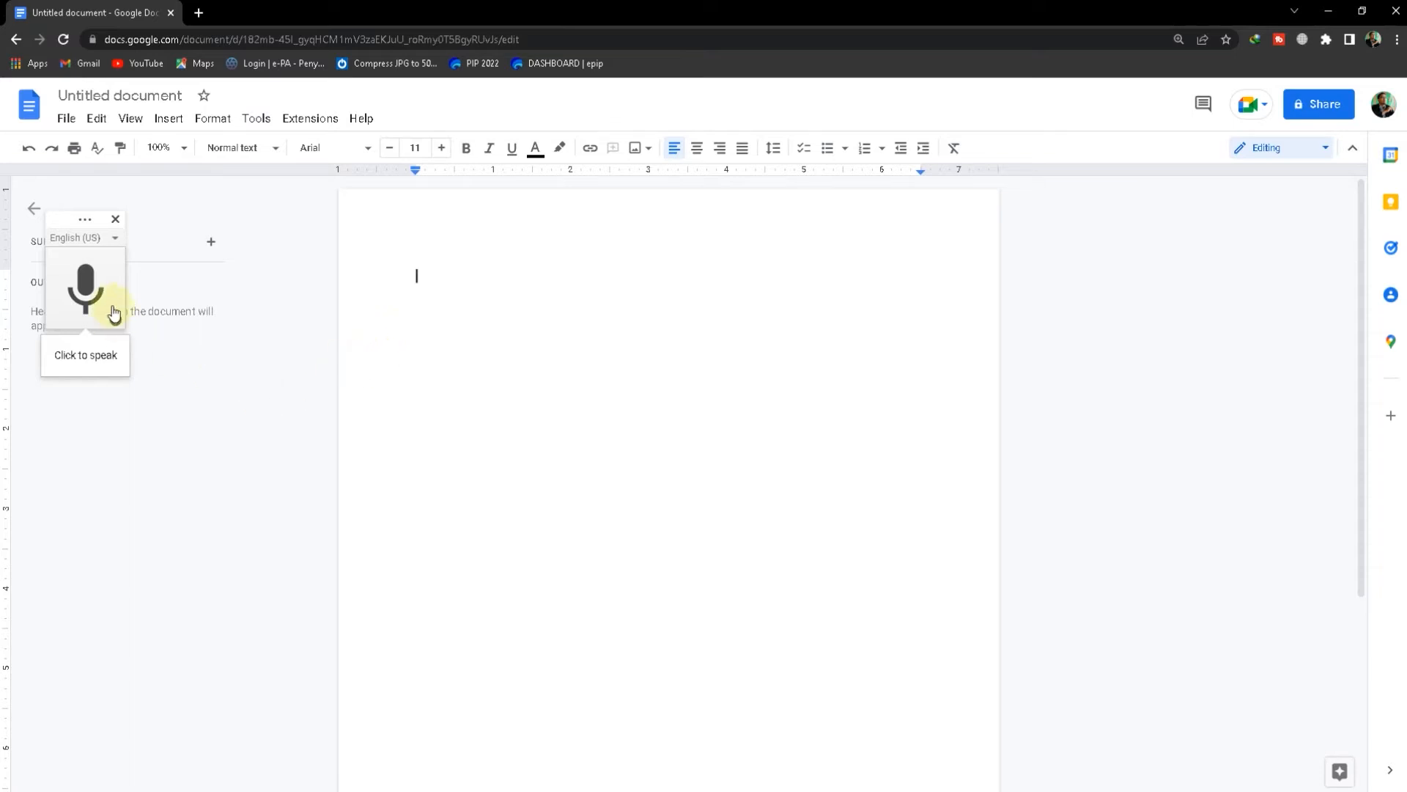
pyautogui.click(116, 236)
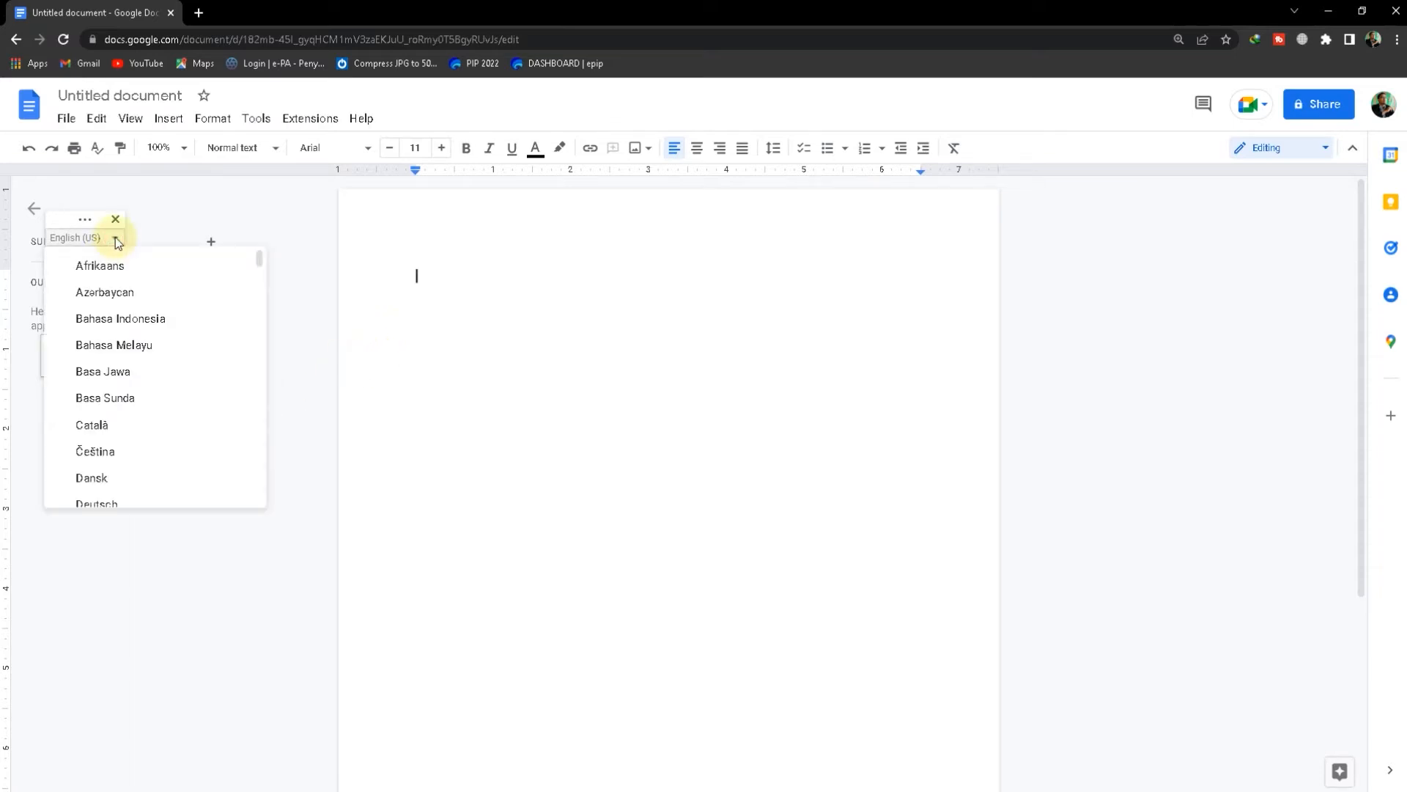
pyautogui.click(118, 324)
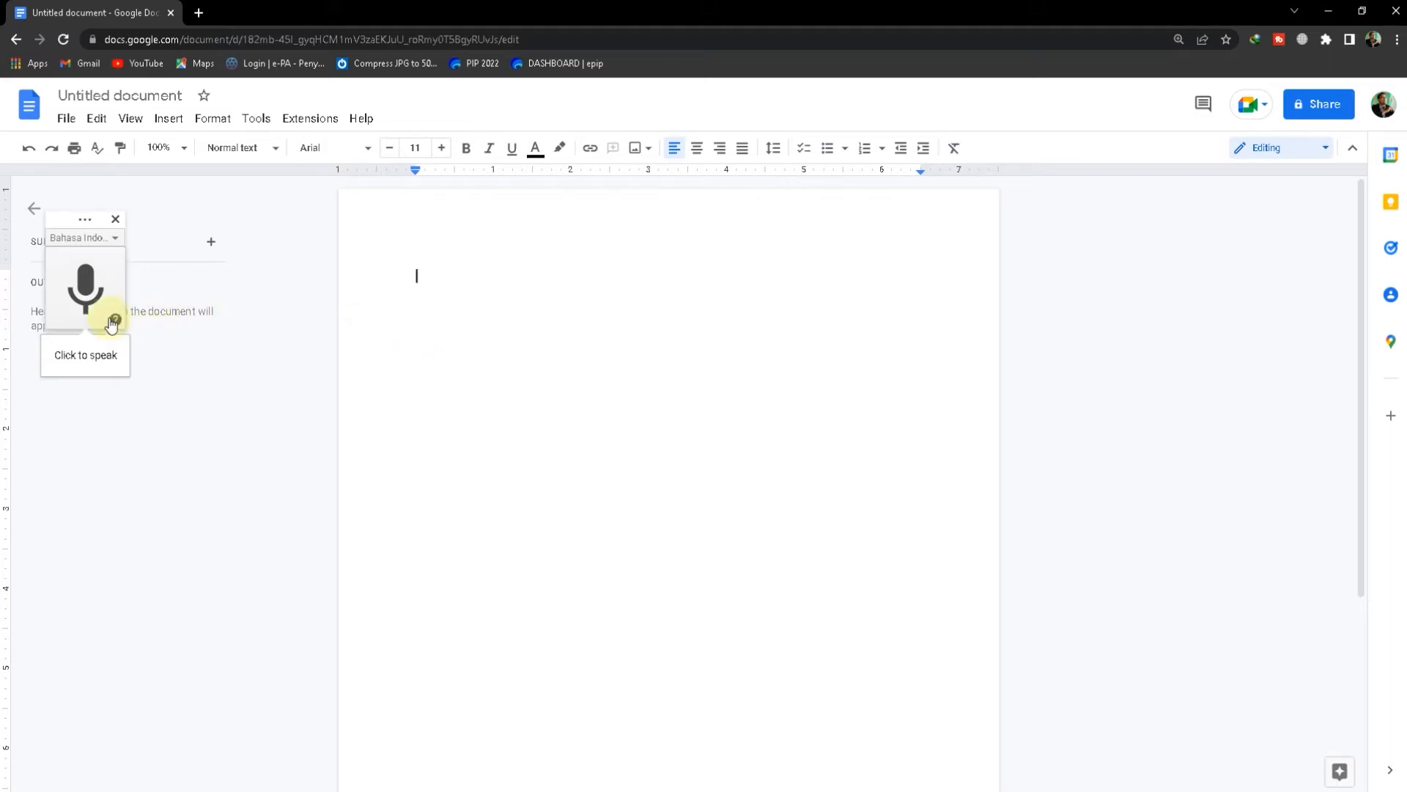
pyautogui.click(86, 290)
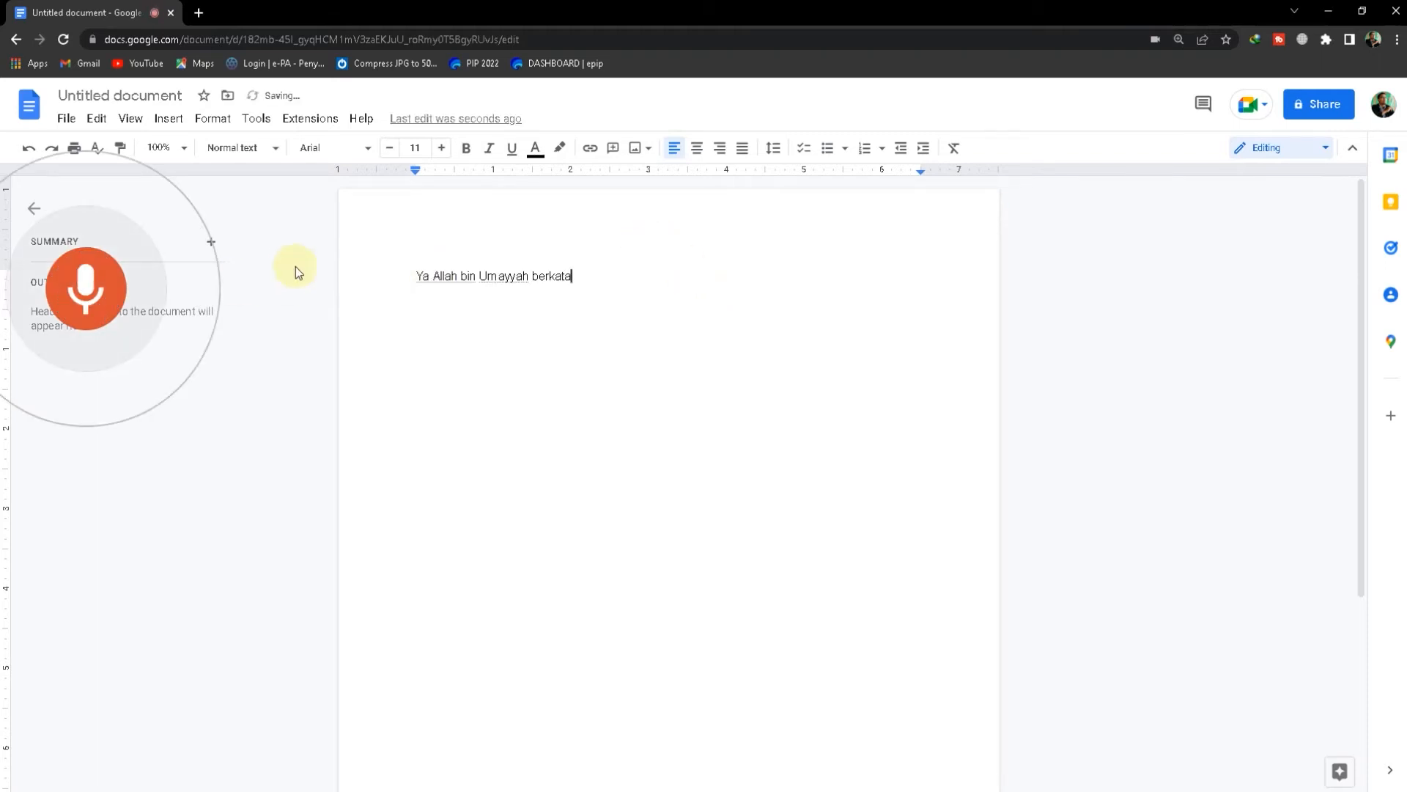
# Replace the words "Ya Allah" at the start of the dictated line with "iya'la"
pyautogui.click(457, 270)
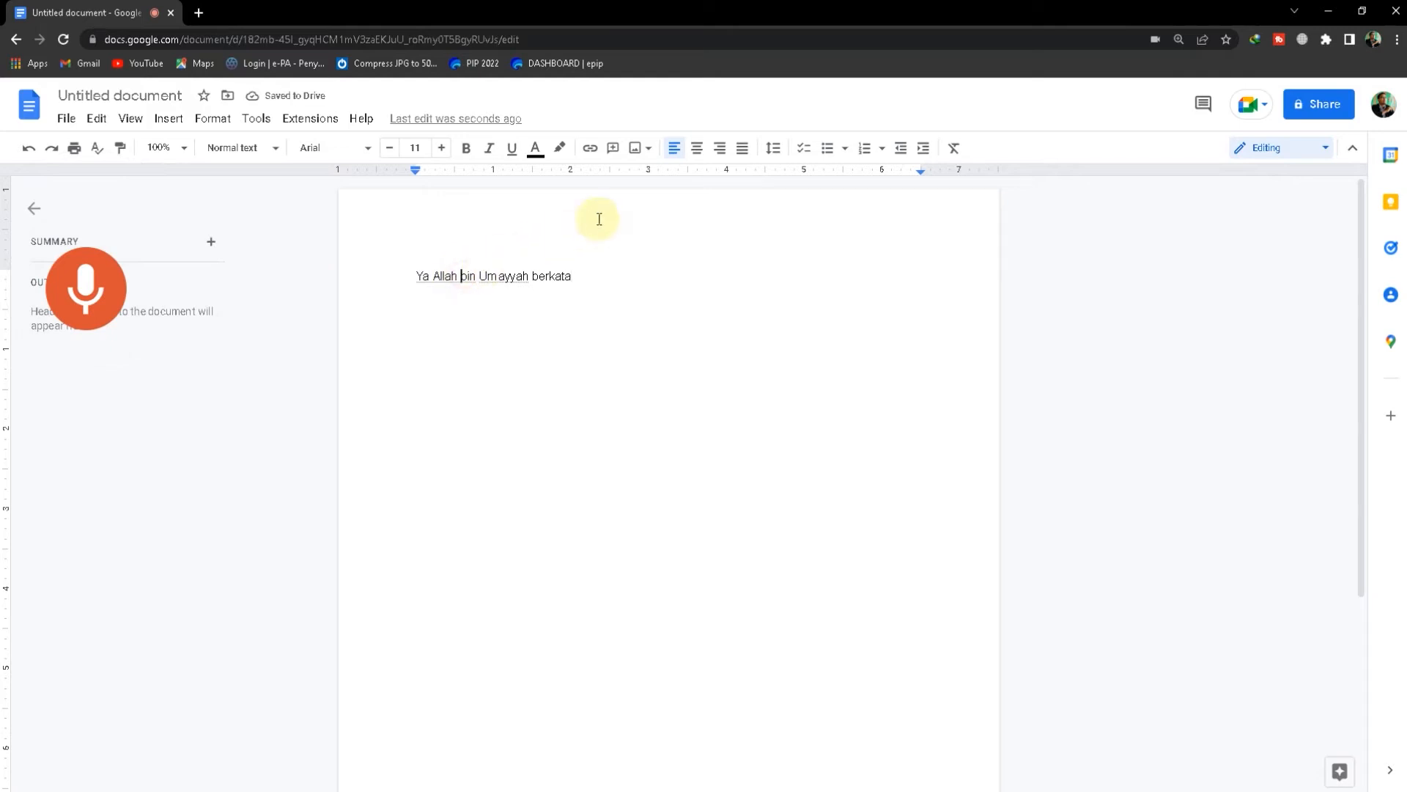
pyautogui.press('BackSpace')
pyautogui.press('BackSpace')
pyautogui.press('BackSpace')
pyautogui.press('BackSpace')
pyautogui.press('BackSpace')
pyautogui.press('BackSpace')
pyautogui.press('BackSpace')
pyautogui.press('BackSpace')
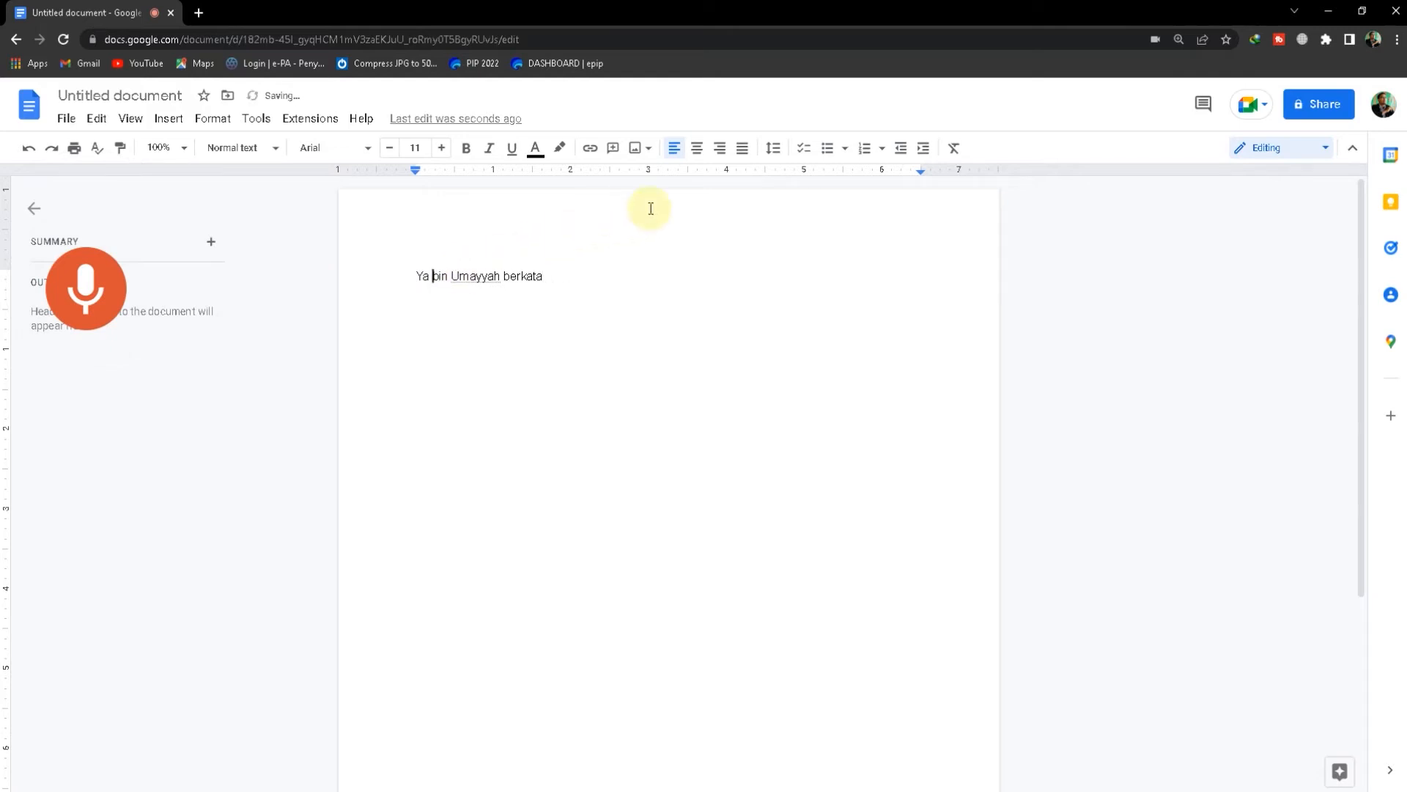
pyautogui.press('BackSpace')
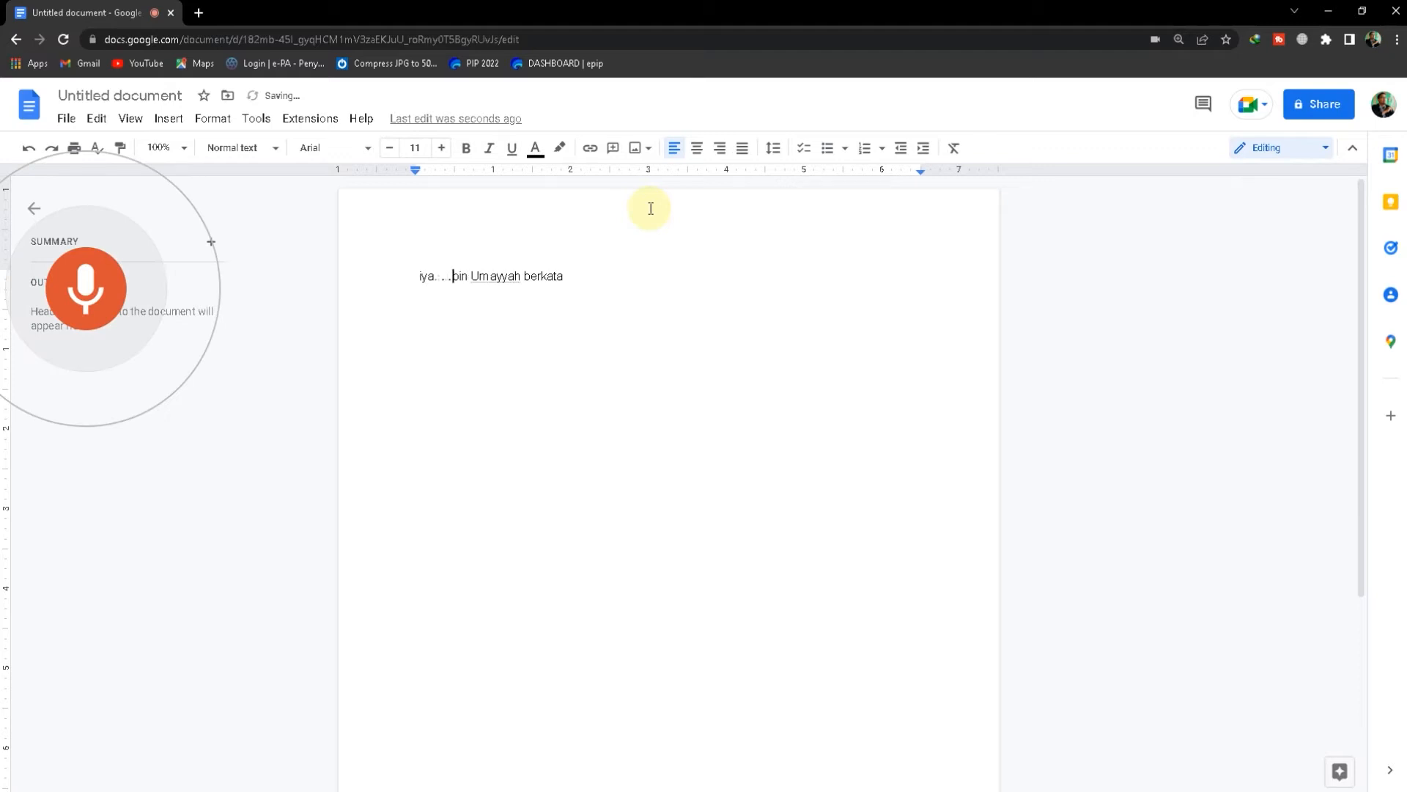
pyautogui.press('BackSpace')
pyautogui.press('BackSpace')
pyautogui.press('BackSpace')
pyautogui.press('BackSpace')
pyautogui.press('BackSpace')
pyautogui.press('BackSpace')
pyautogui.press('BackSpace')
pyautogui.press('BackSpace')
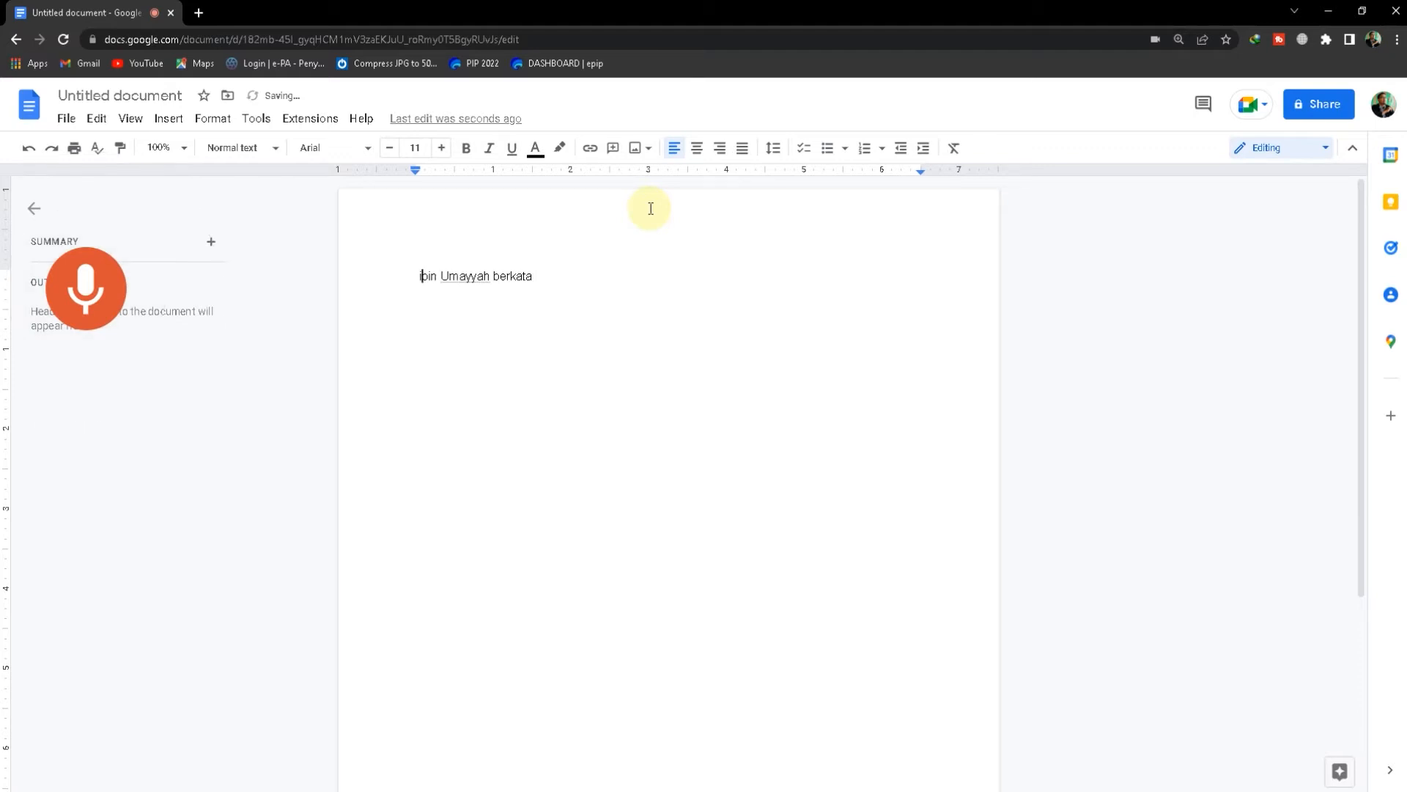
pyautogui.write("iya'")
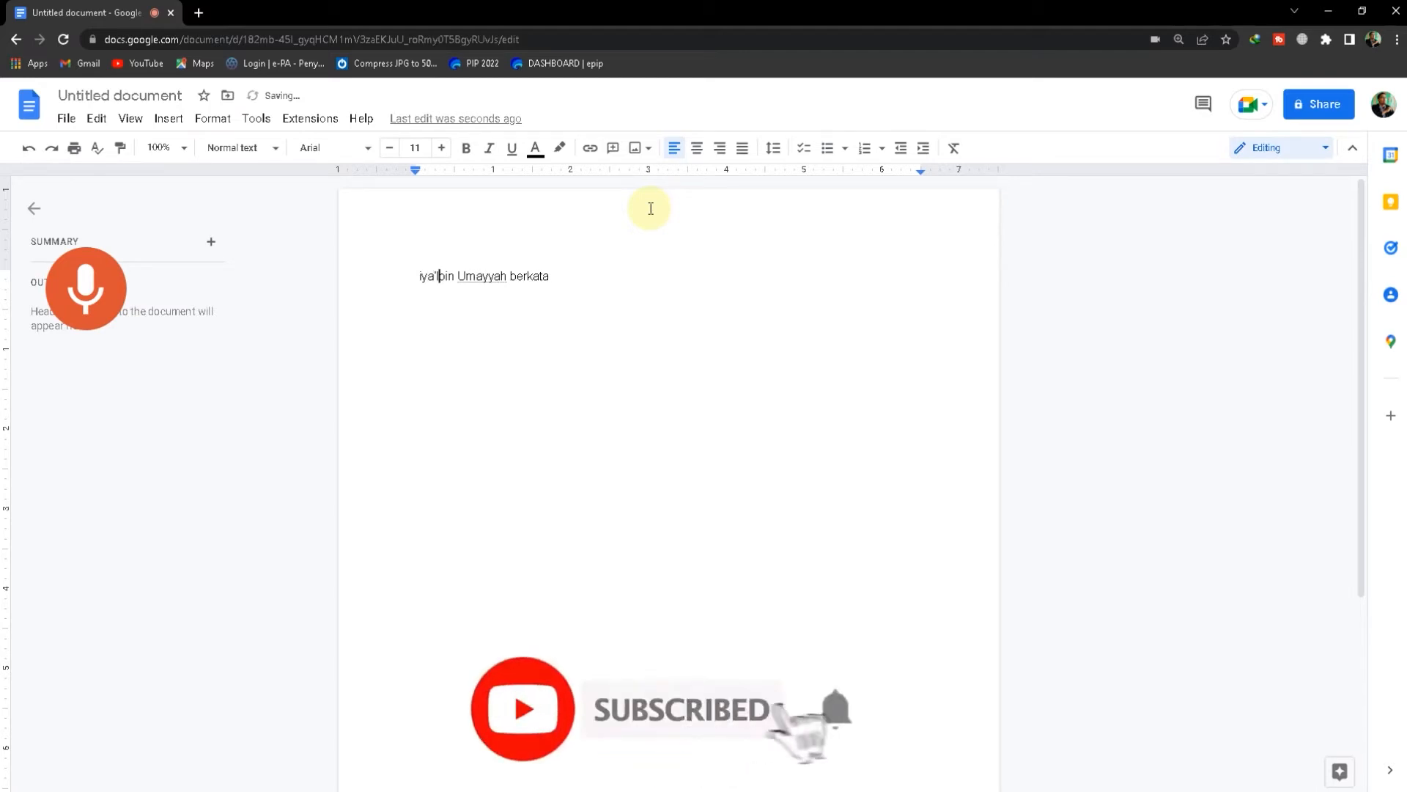
pyautogui.write('la')
# Add an opening quotation mark after "berkata" and stop the voice typing
pyautogui.click(578, 267)
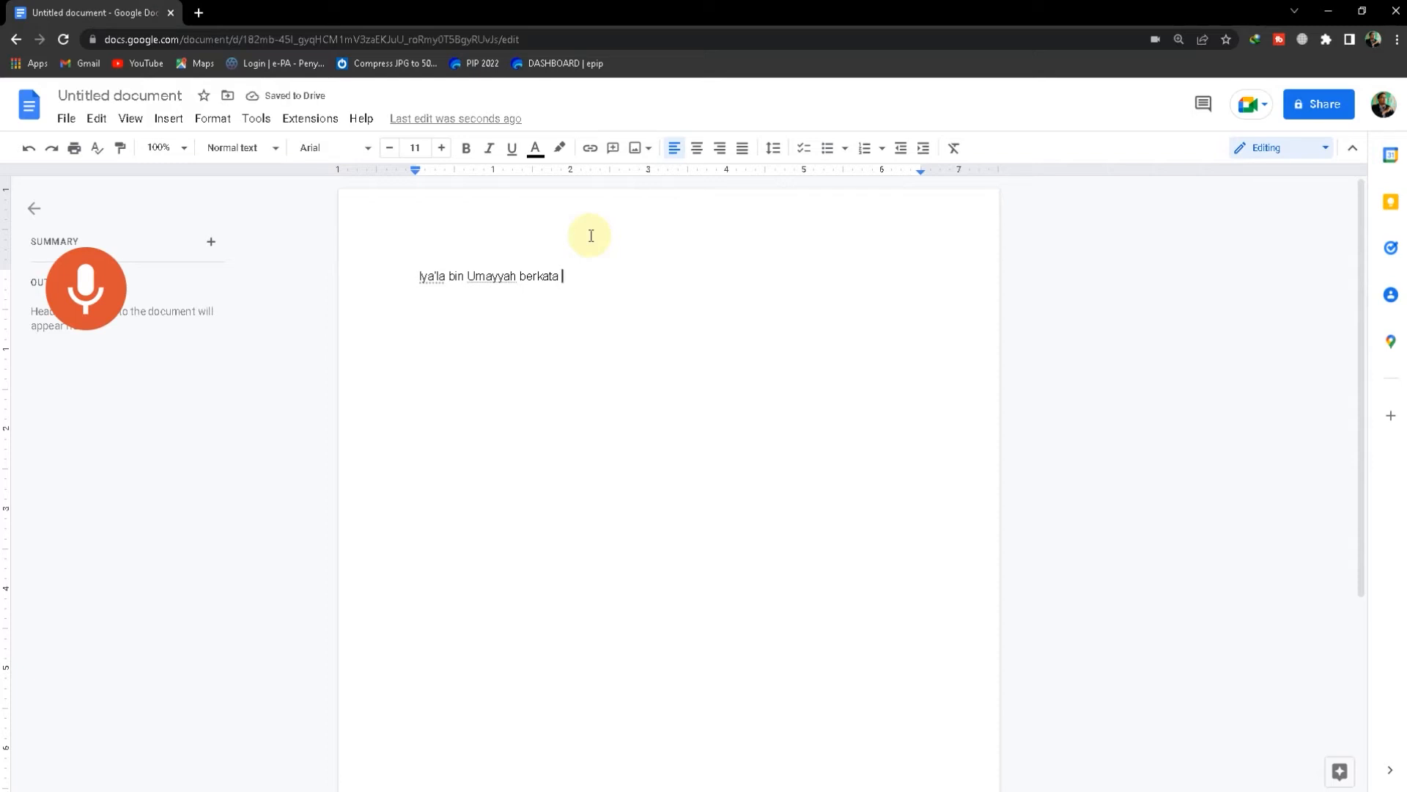
pyautogui.write('"')
pyautogui.press('BackSpace')
pyautogui.click(101, 301)
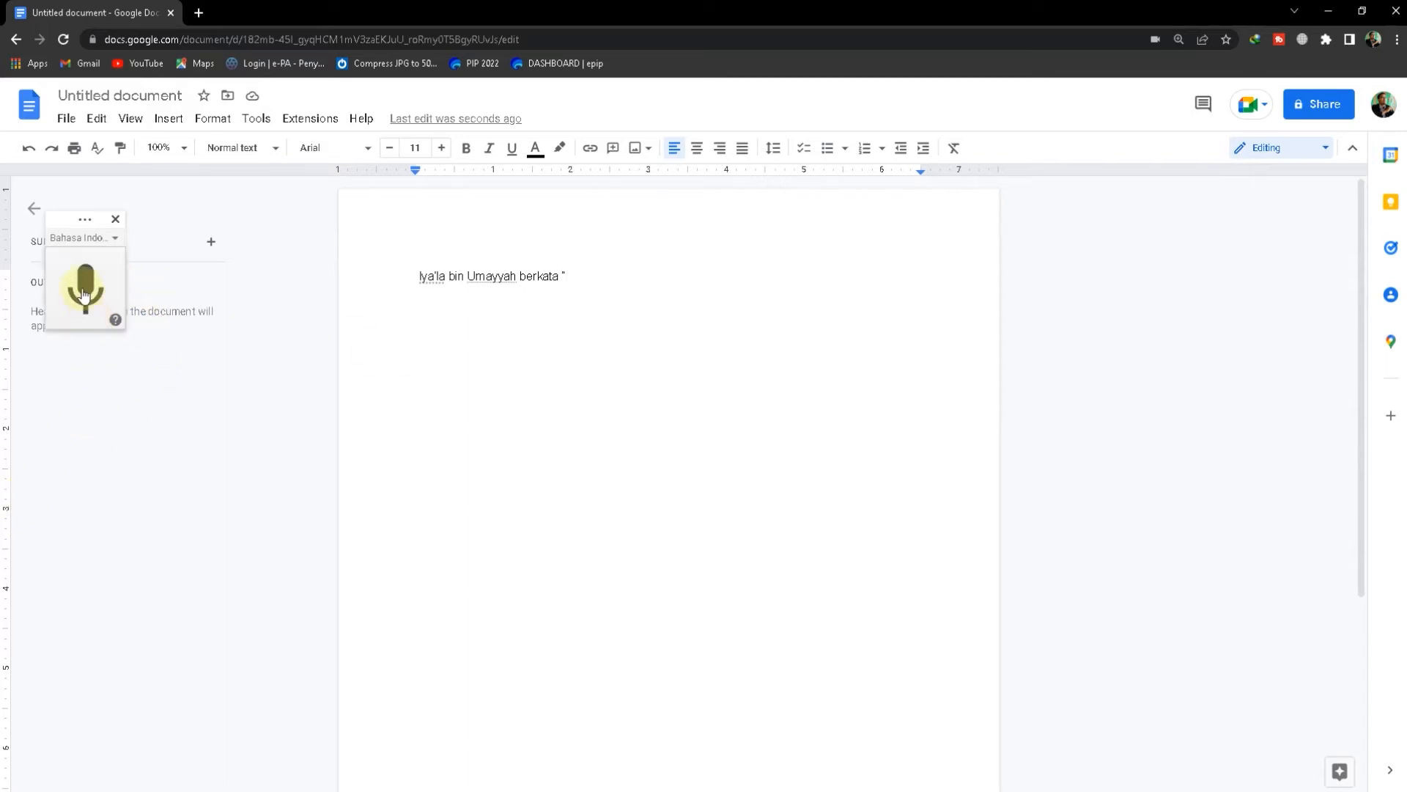
# Correct the first word of the line to "Ya'la"
pyautogui.click(448, 276)
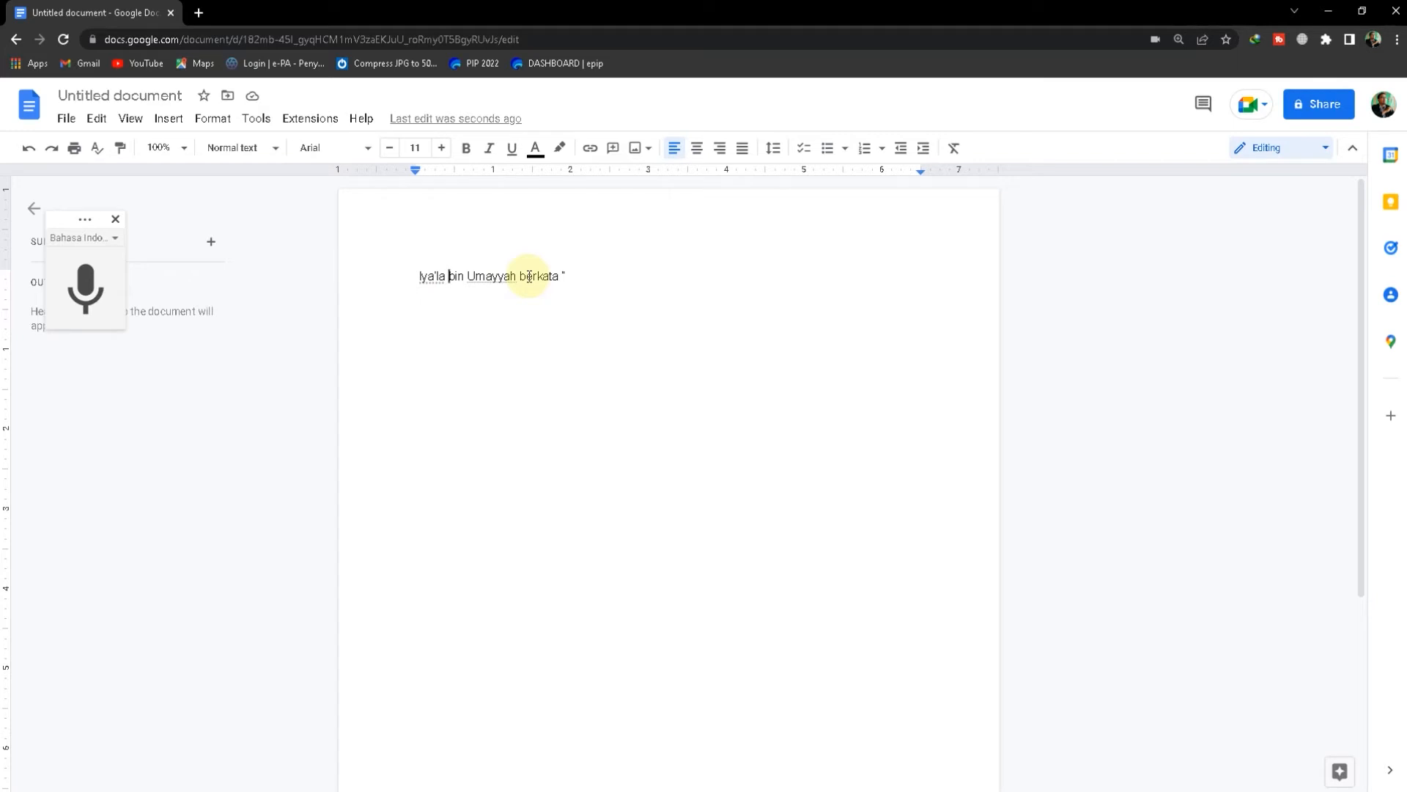
pyautogui.press('BackSpace')
pyautogui.press('BackSpace')
pyautogui.press('BackSpace')
pyautogui.press('BackSpace')
pyautogui.press('BackSpace')
pyautogui.press('BackSpace')
pyautogui.press('BackSpace')
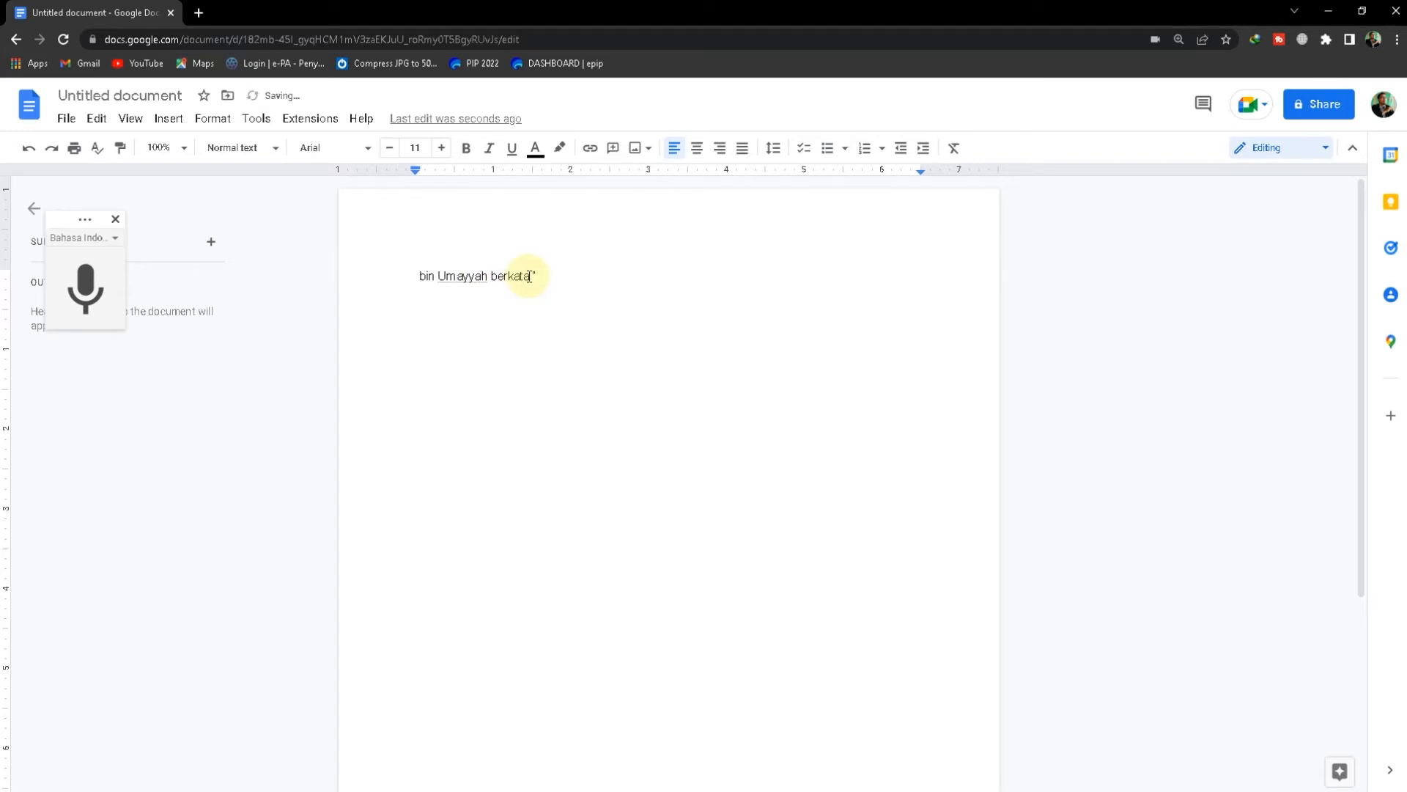
pyautogui.write("Ya'la")
# Dictate the rest of the paragraph, from "Aku bertanya kepada Umar Bin Khattab" to "maka beliau pun bersabda:", and stop voice typing
pyautogui.click(578, 268)
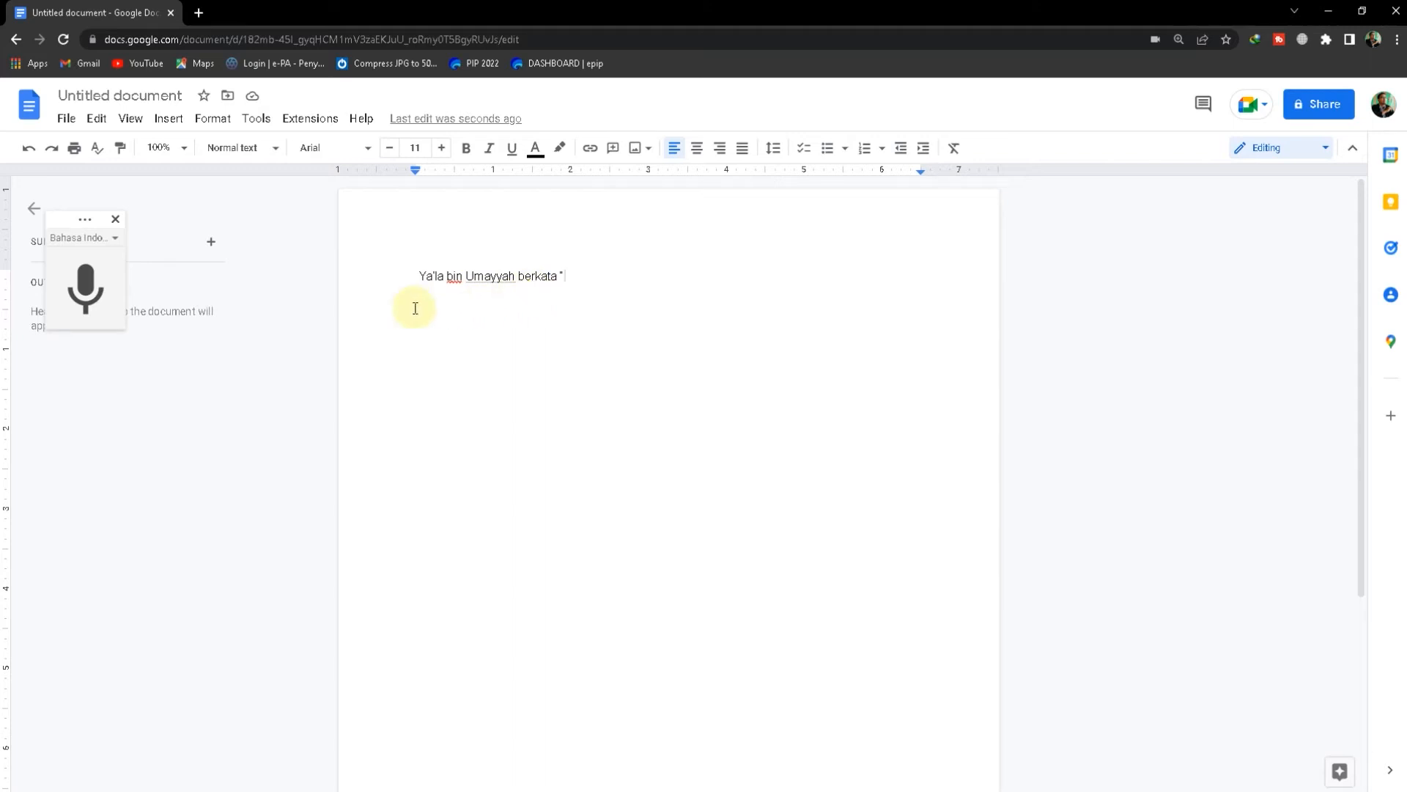
pyautogui.click(85, 288)
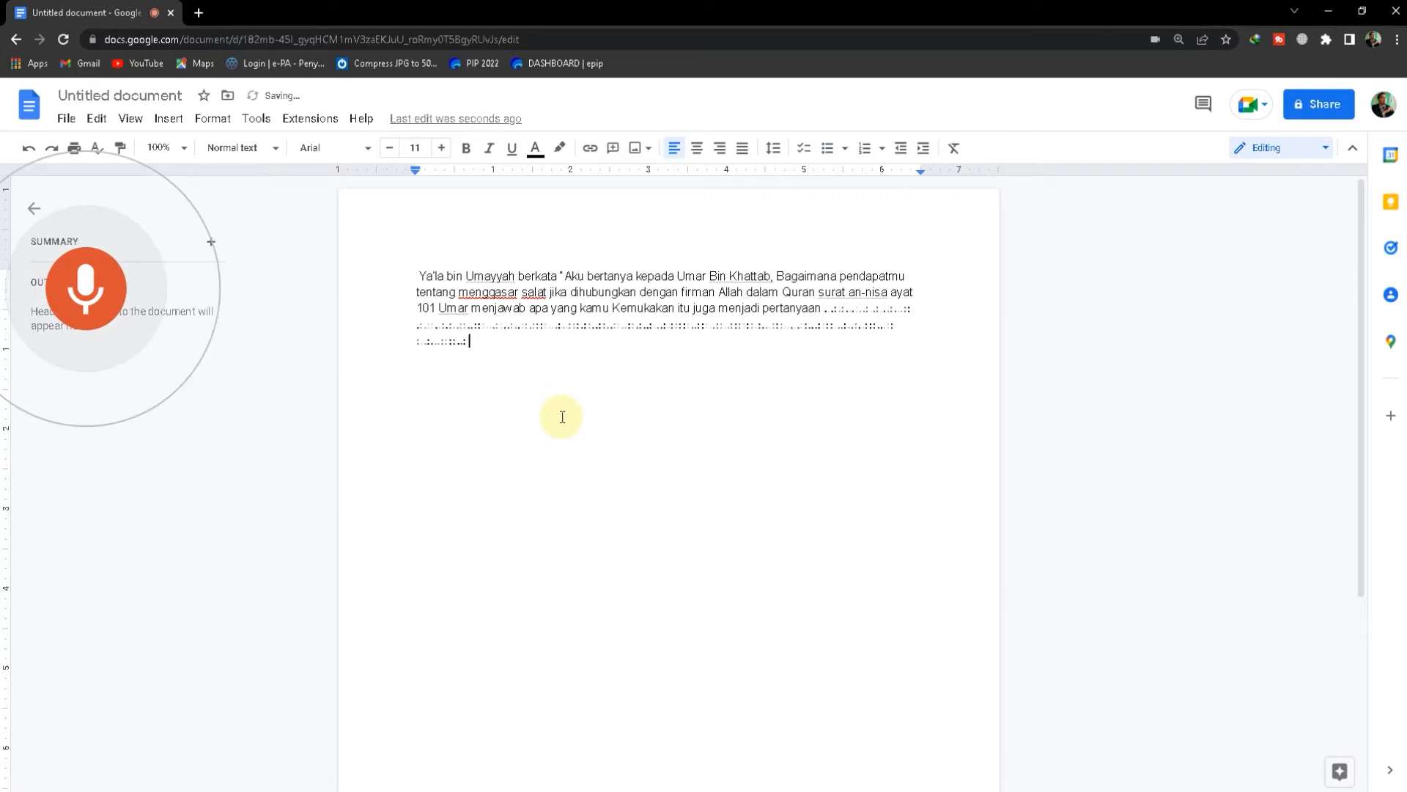
pyautogui.click(85, 290)
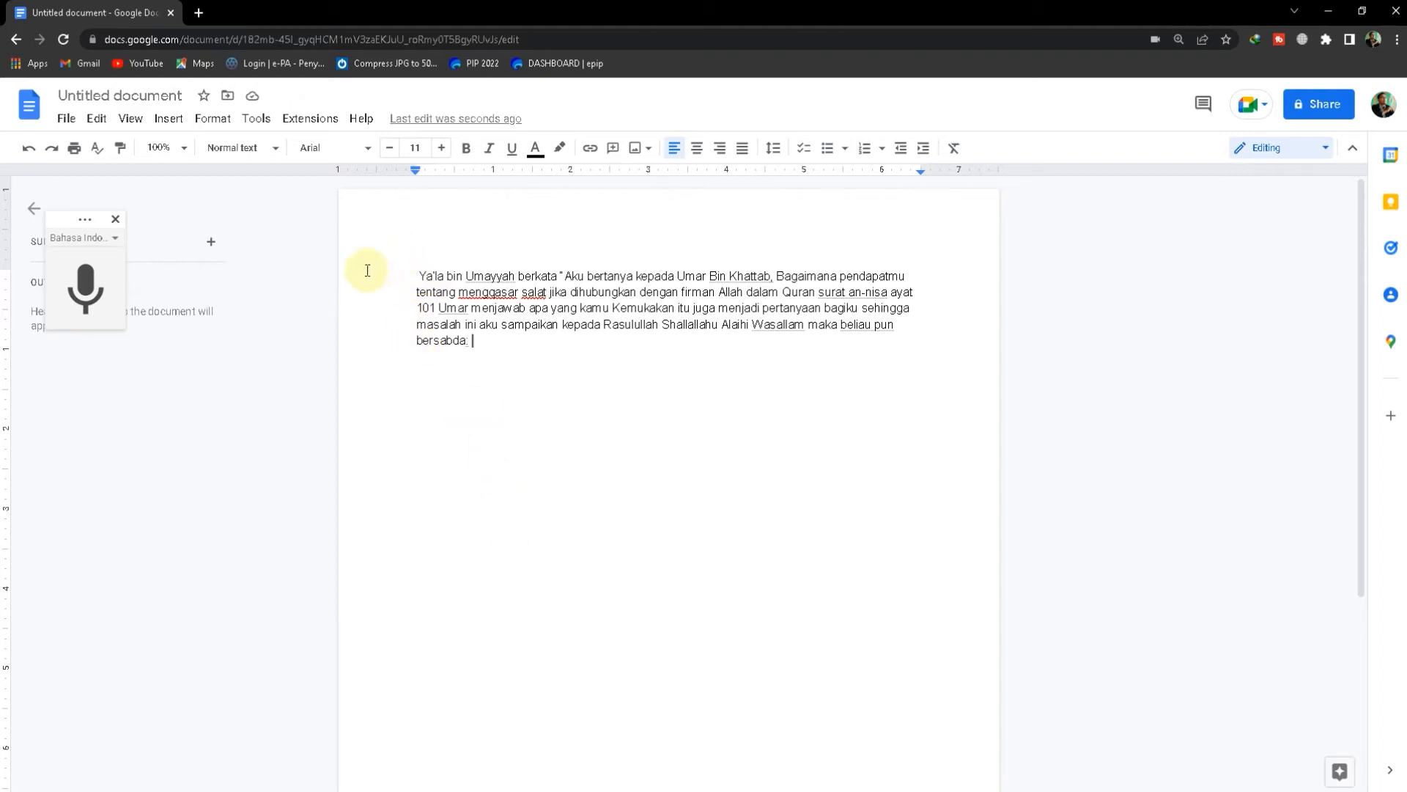
# Copy the whole dictated paragraph and paste it into a new Word document
pyautogui.moveTo(395, 276); pyautogui.dragTo(502, 333)
pyautogui.rightClick(504, 304)
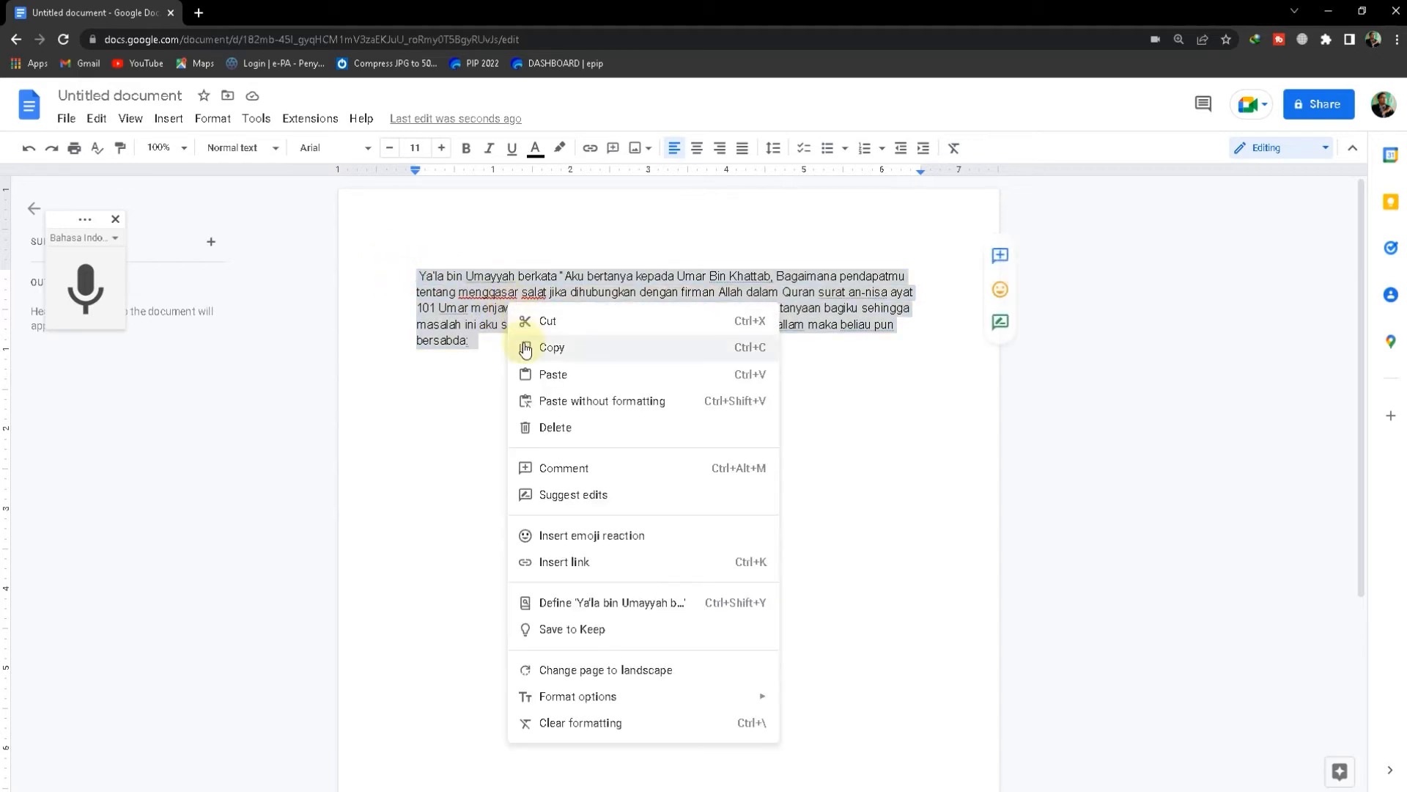
pyautogui.click(550, 349)
pyautogui.click(160, 781)
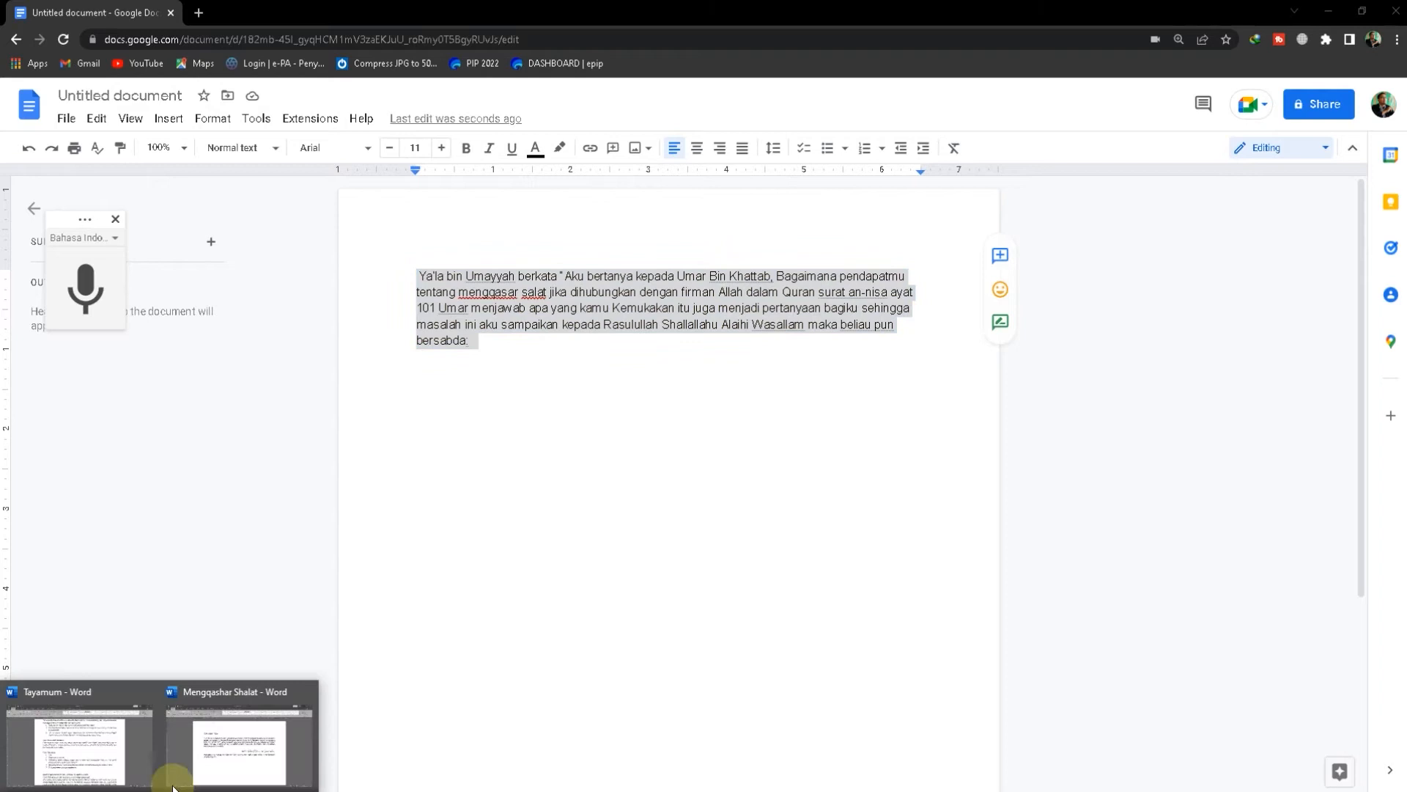
pyautogui.click(94, 755)
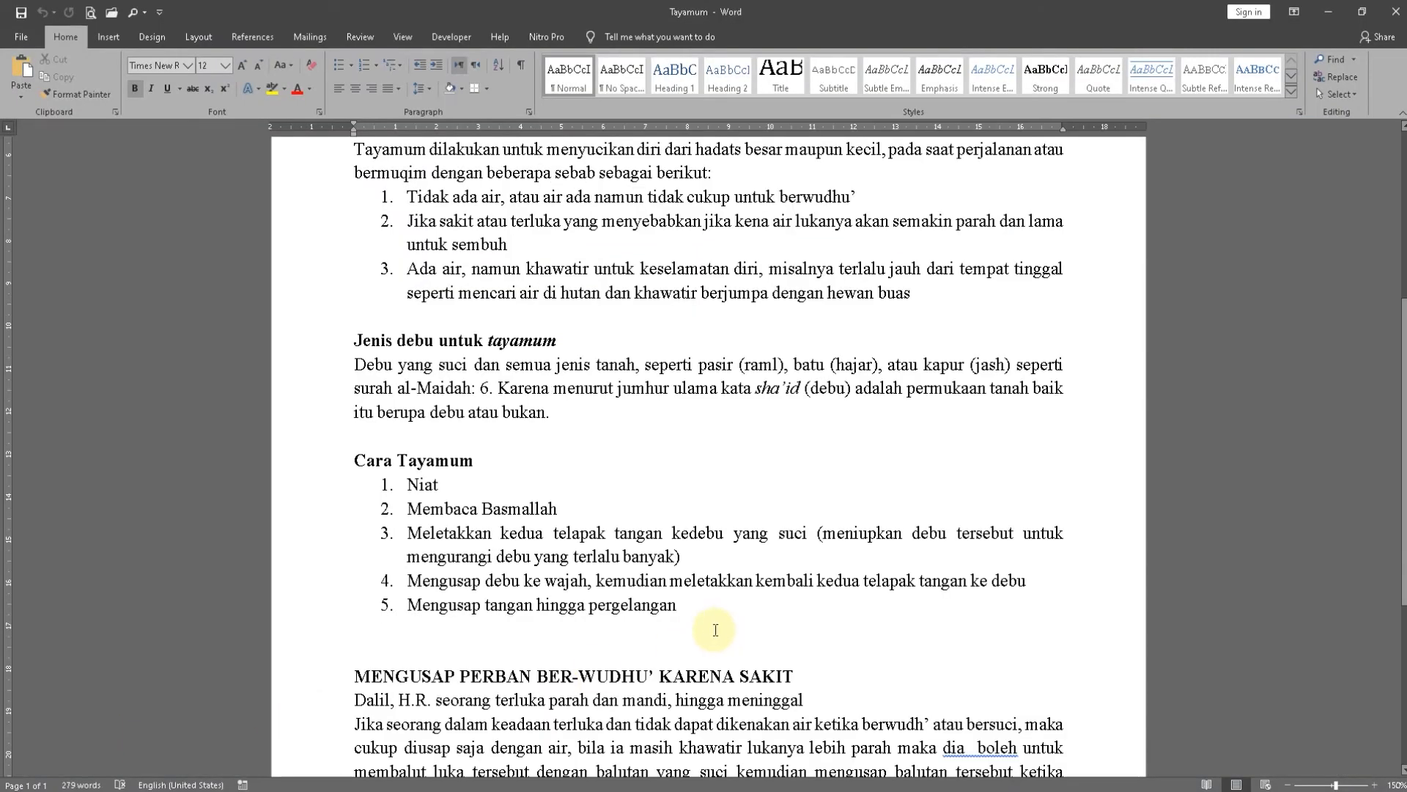
pyautogui.hotkey('ctrl', 'n')
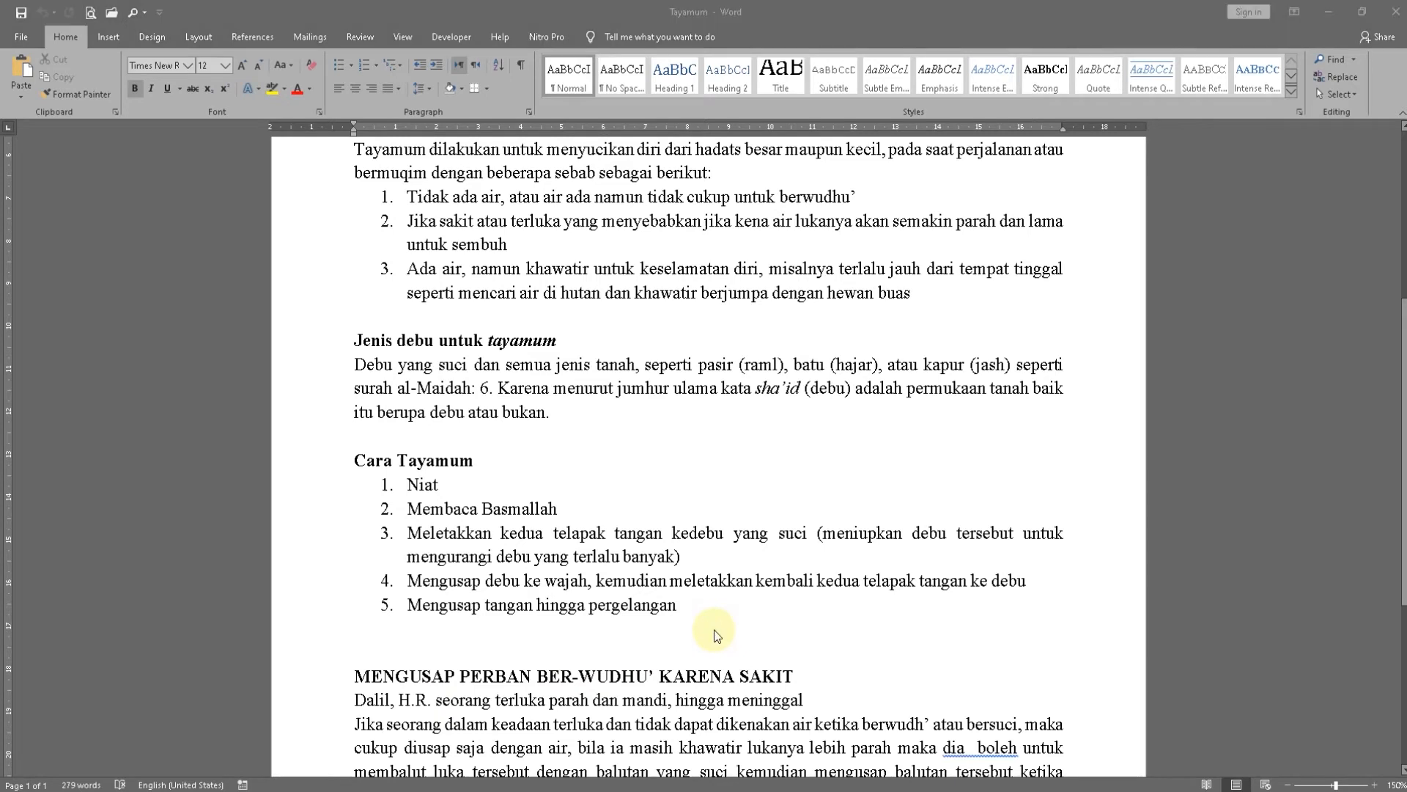
pyautogui.hotkey('ctrl', 'v')
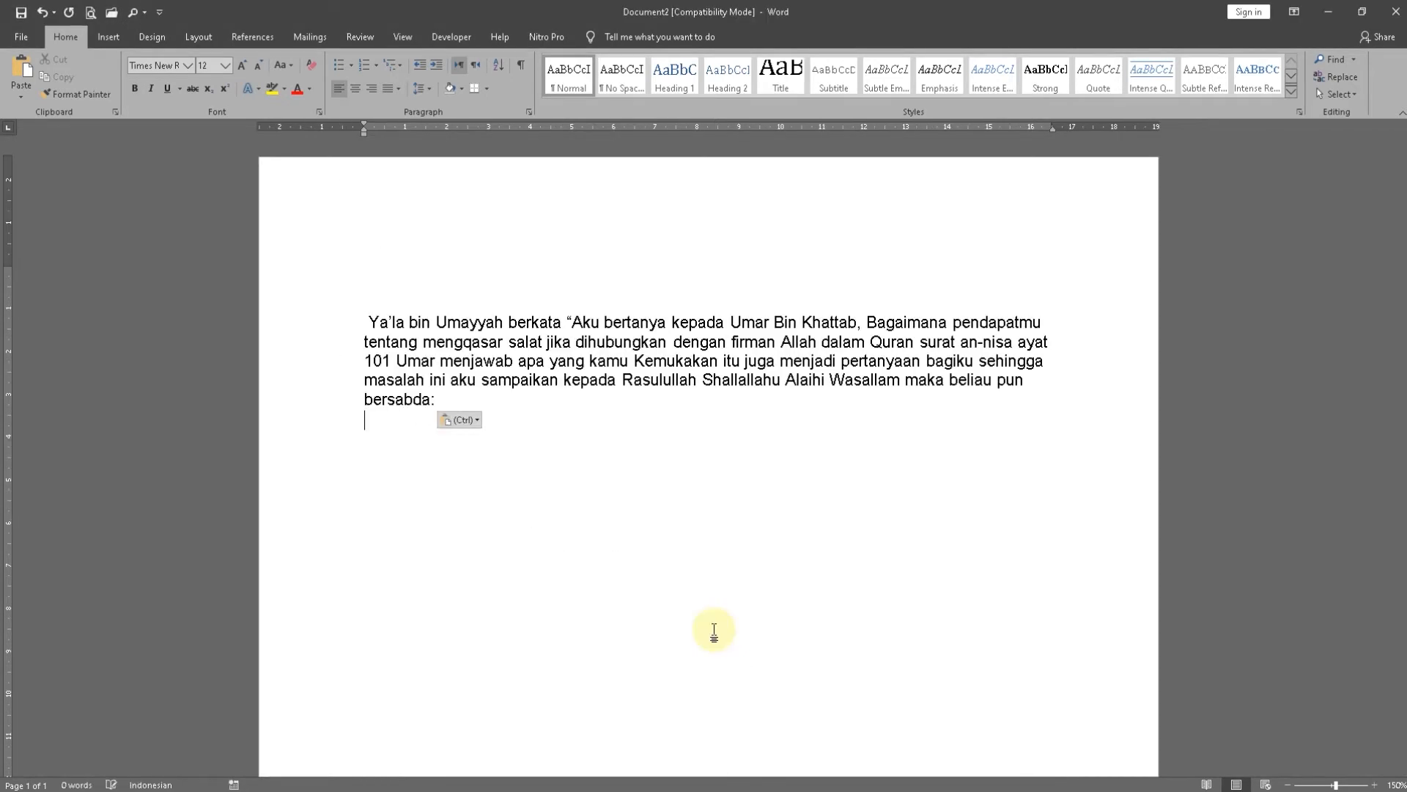
pyautogui.press('Return')
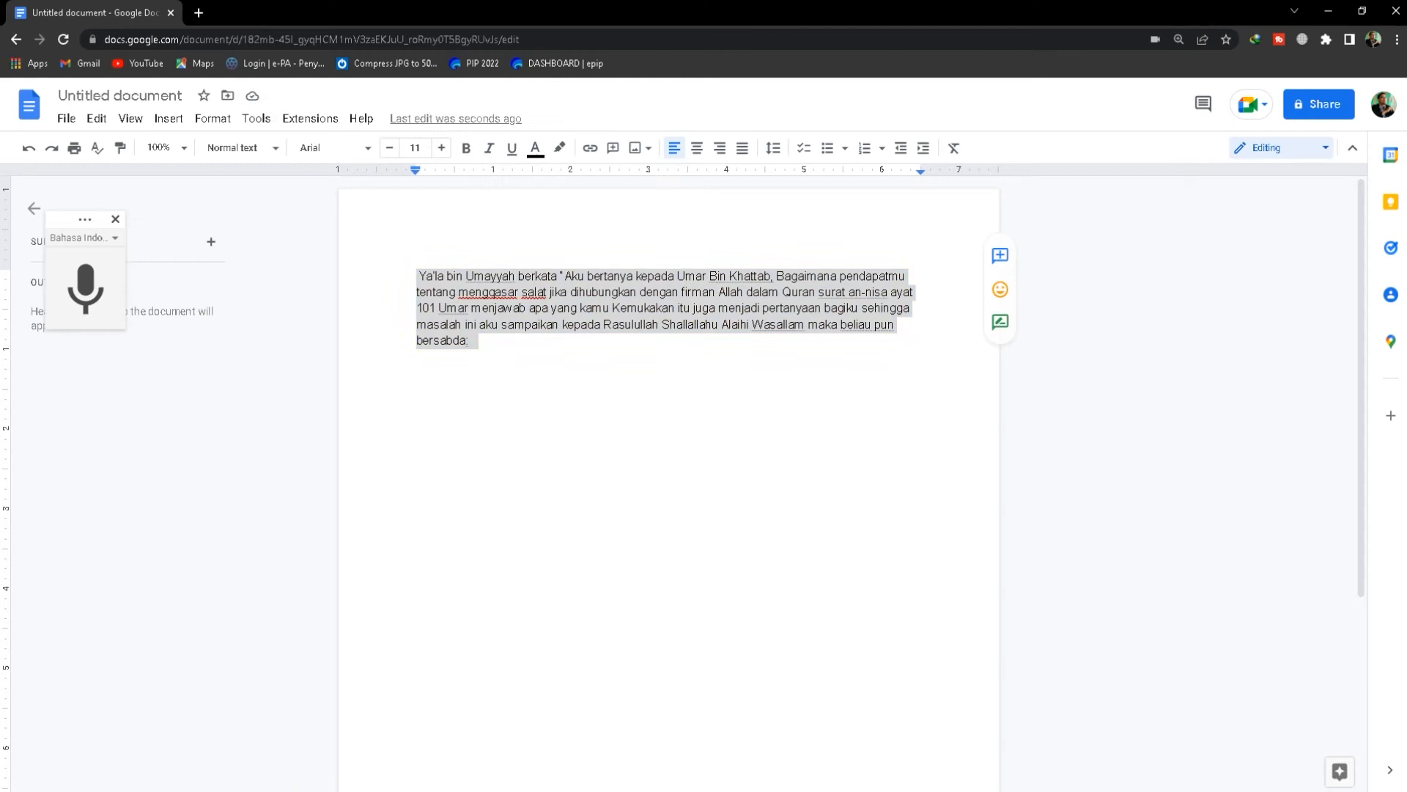
# Switch back to Google Docs and add two line breaks after "bersabda:"
pyautogui.click(490, 387)
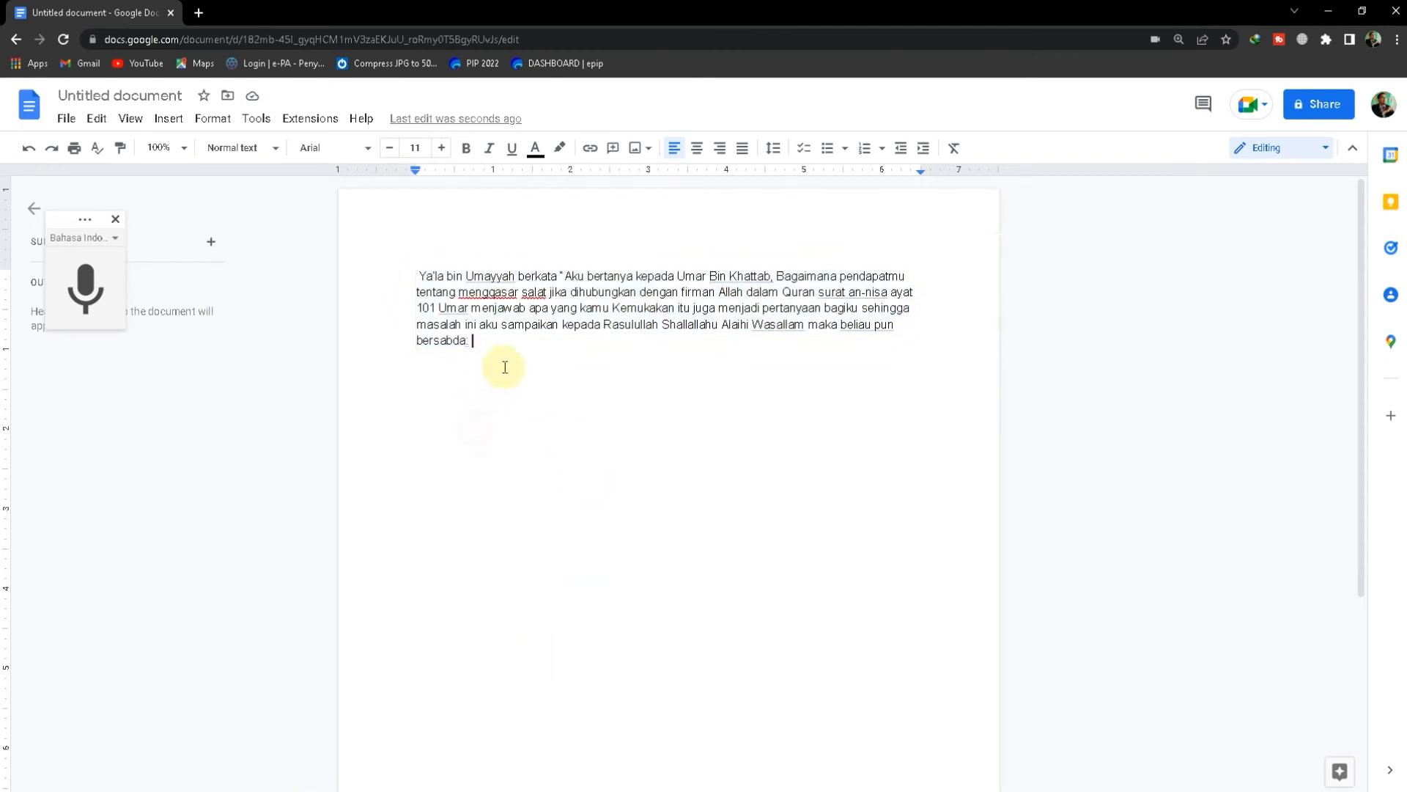
pyautogui.press('Return')
pyautogui.press('Return')
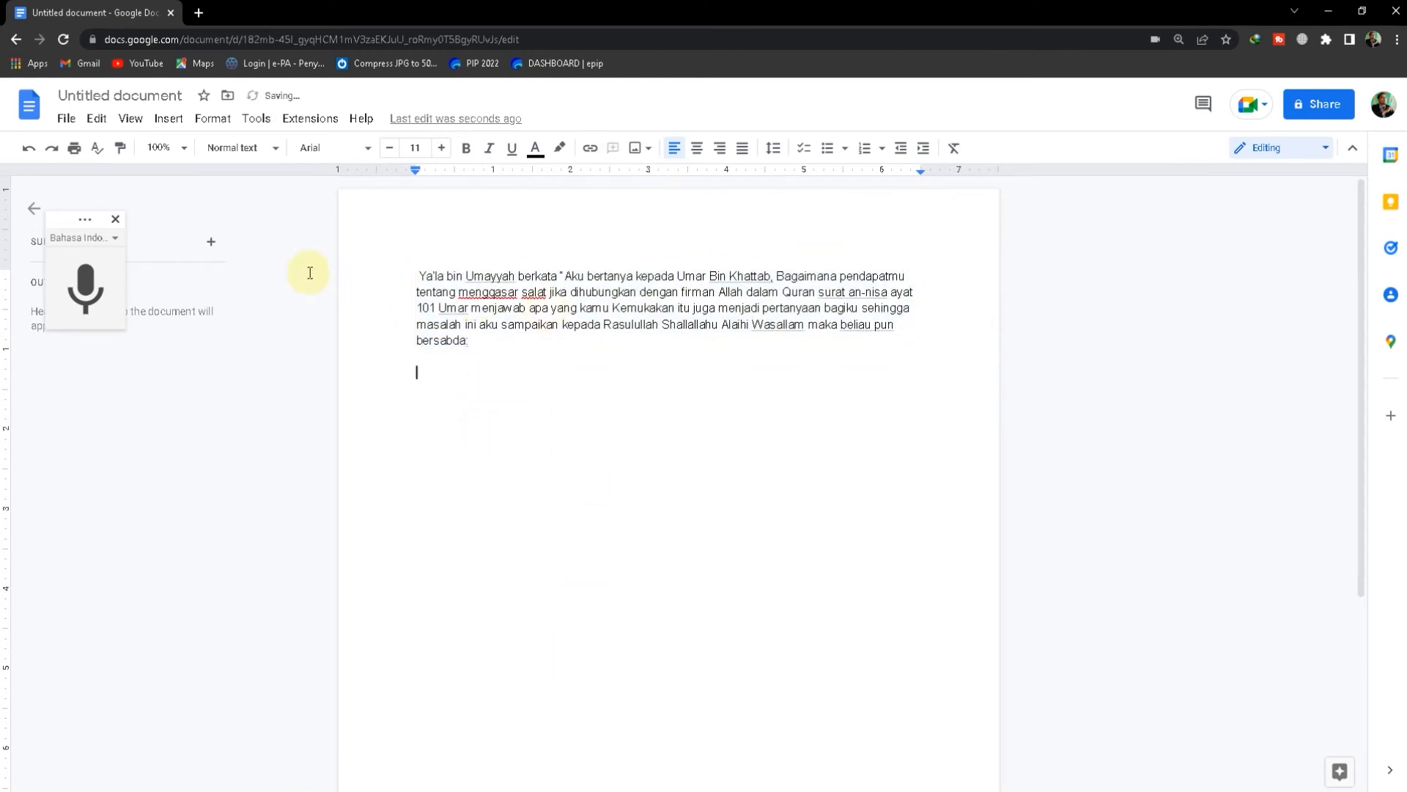
# Set the voice typing language to general Arabic (العربية), the option without a country
pyautogui.click(116, 239)
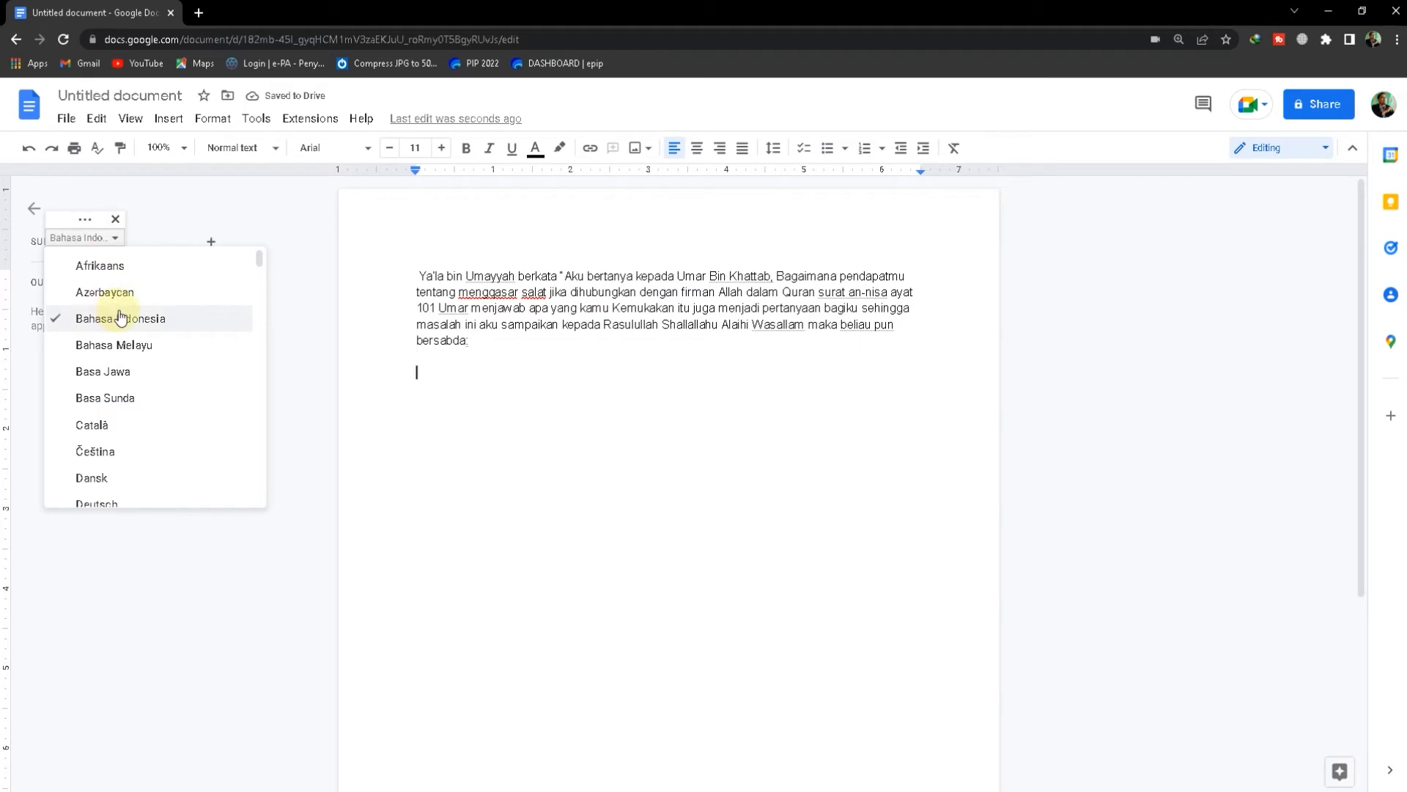
pyautogui.scroll(-20, 124, 322)
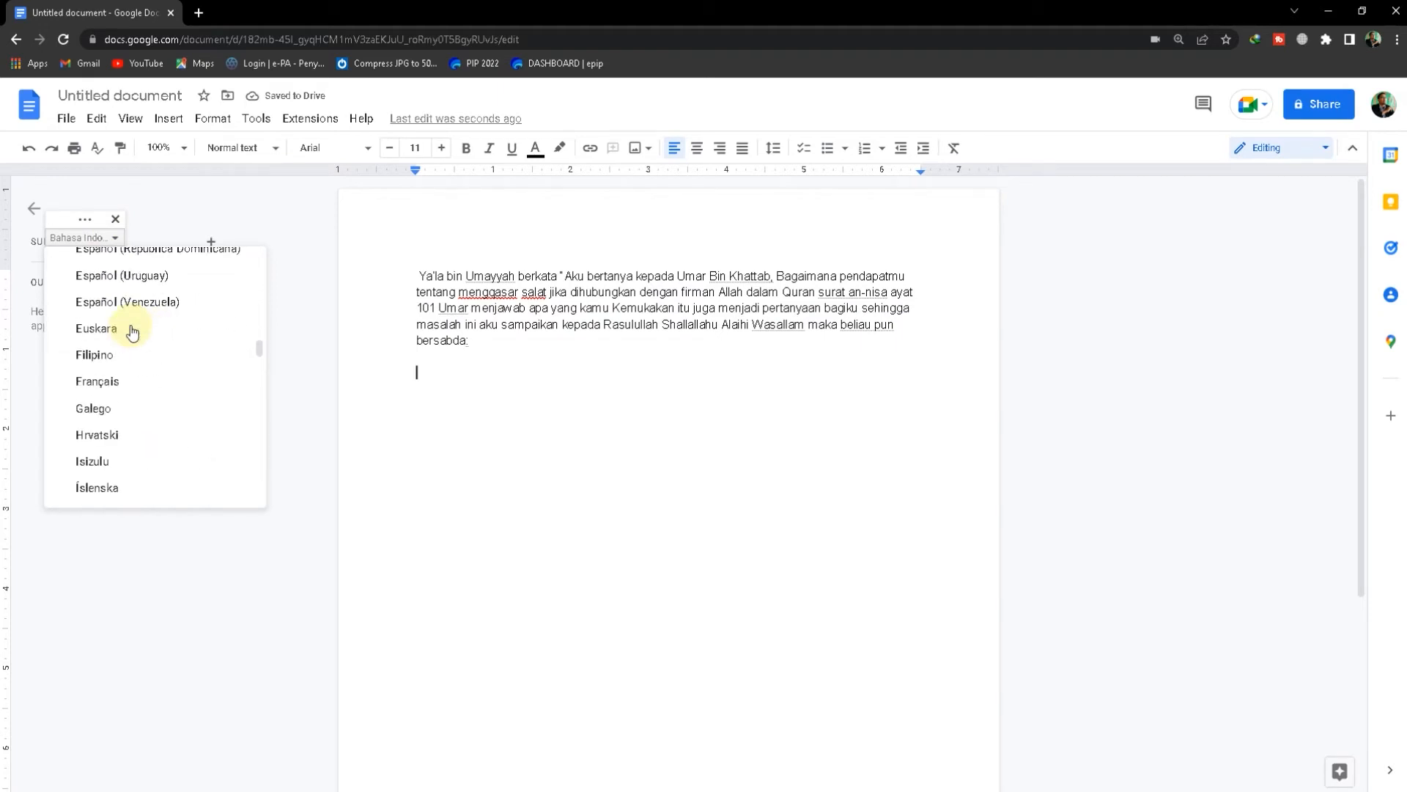
pyautogui.scroll(-10, 132, 334)
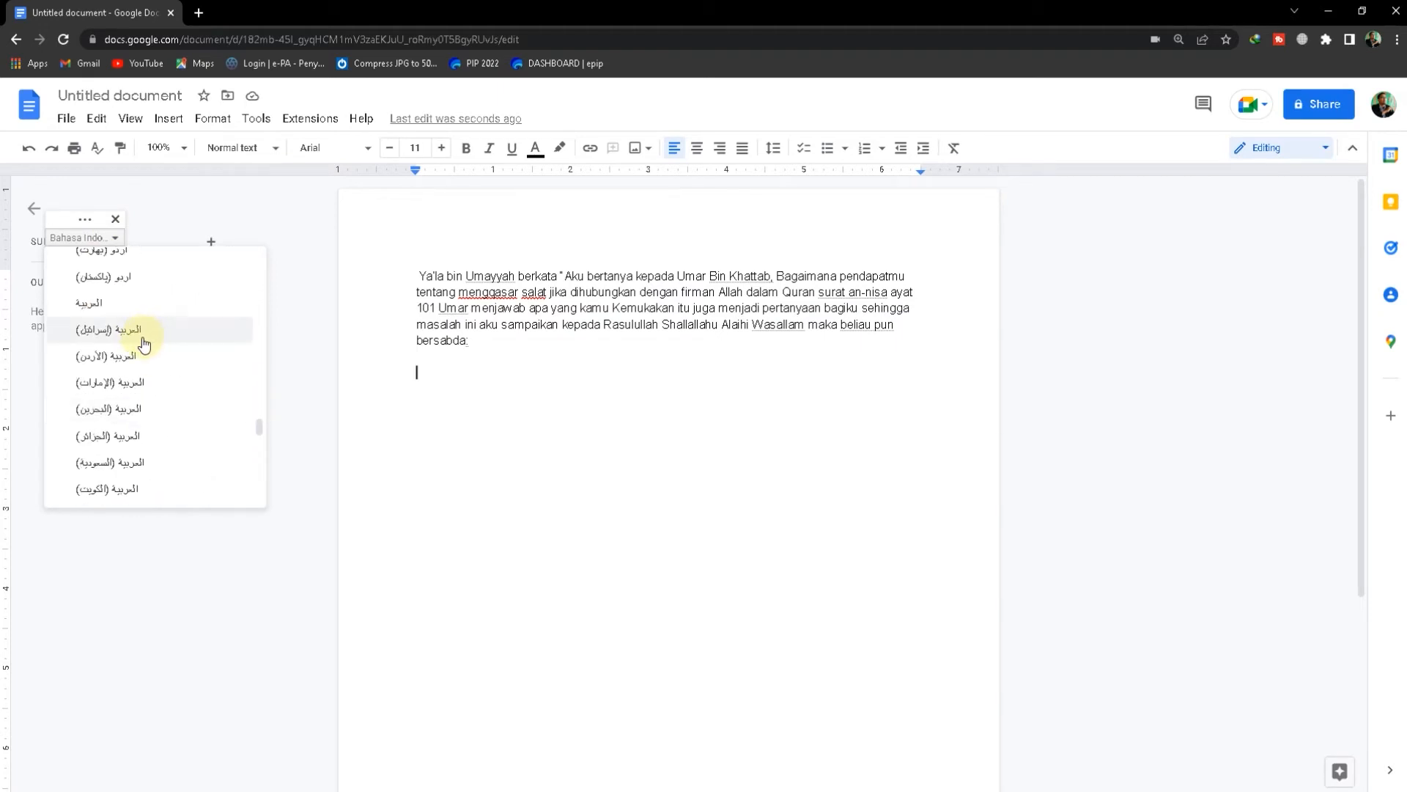
pyautogui.scroll(1, 121, 437)
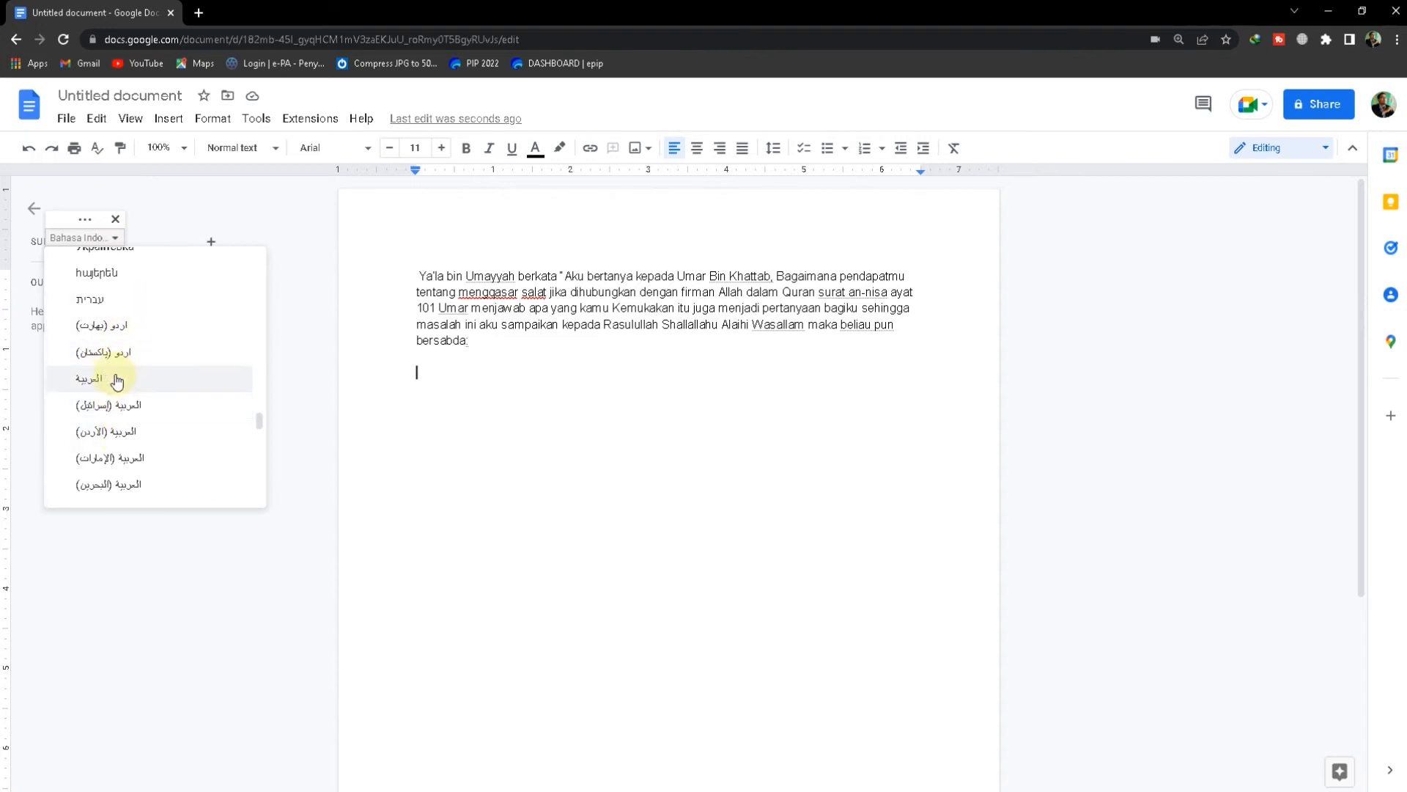
pyautogui.scroll(-2, 116, 380)
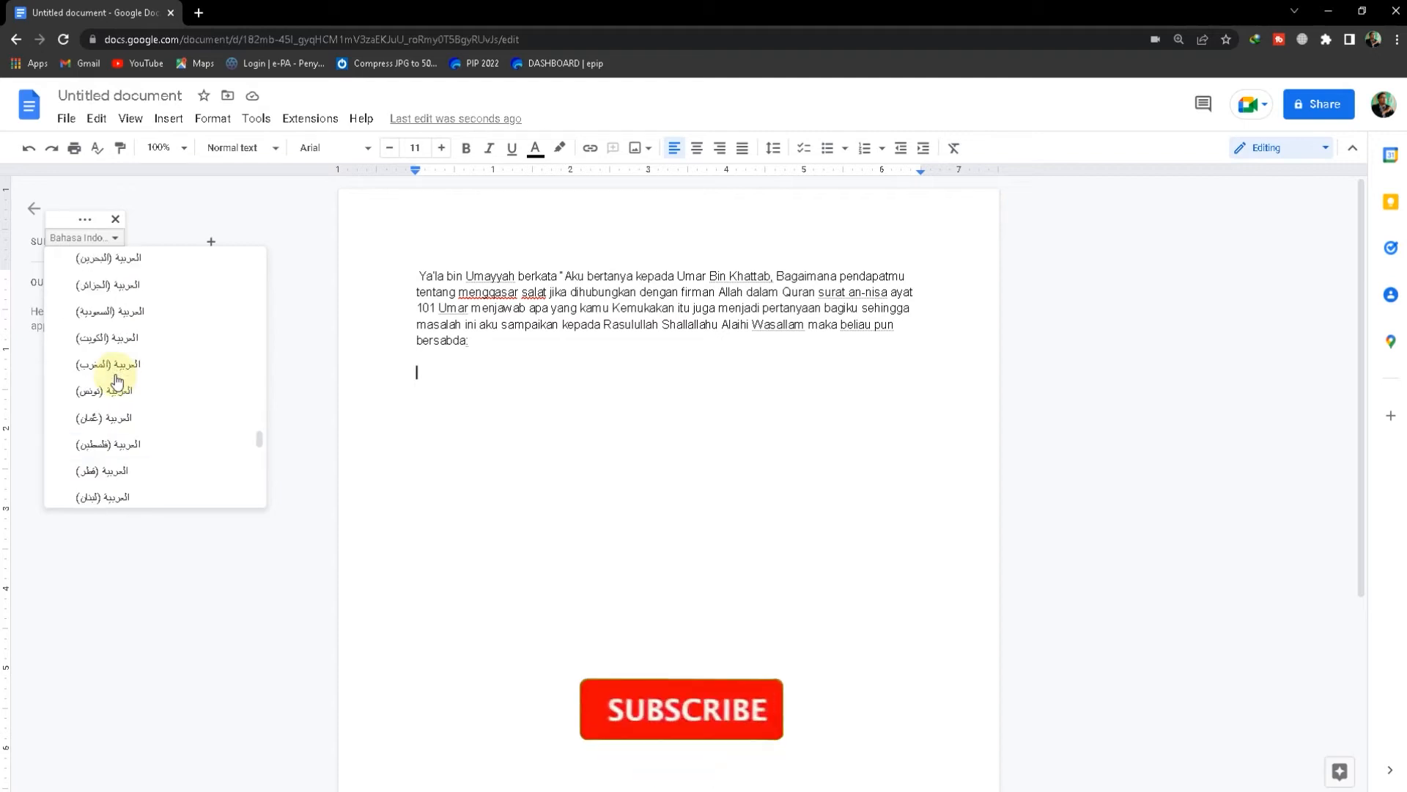
pyautogui.scroll(2, 103, 396)
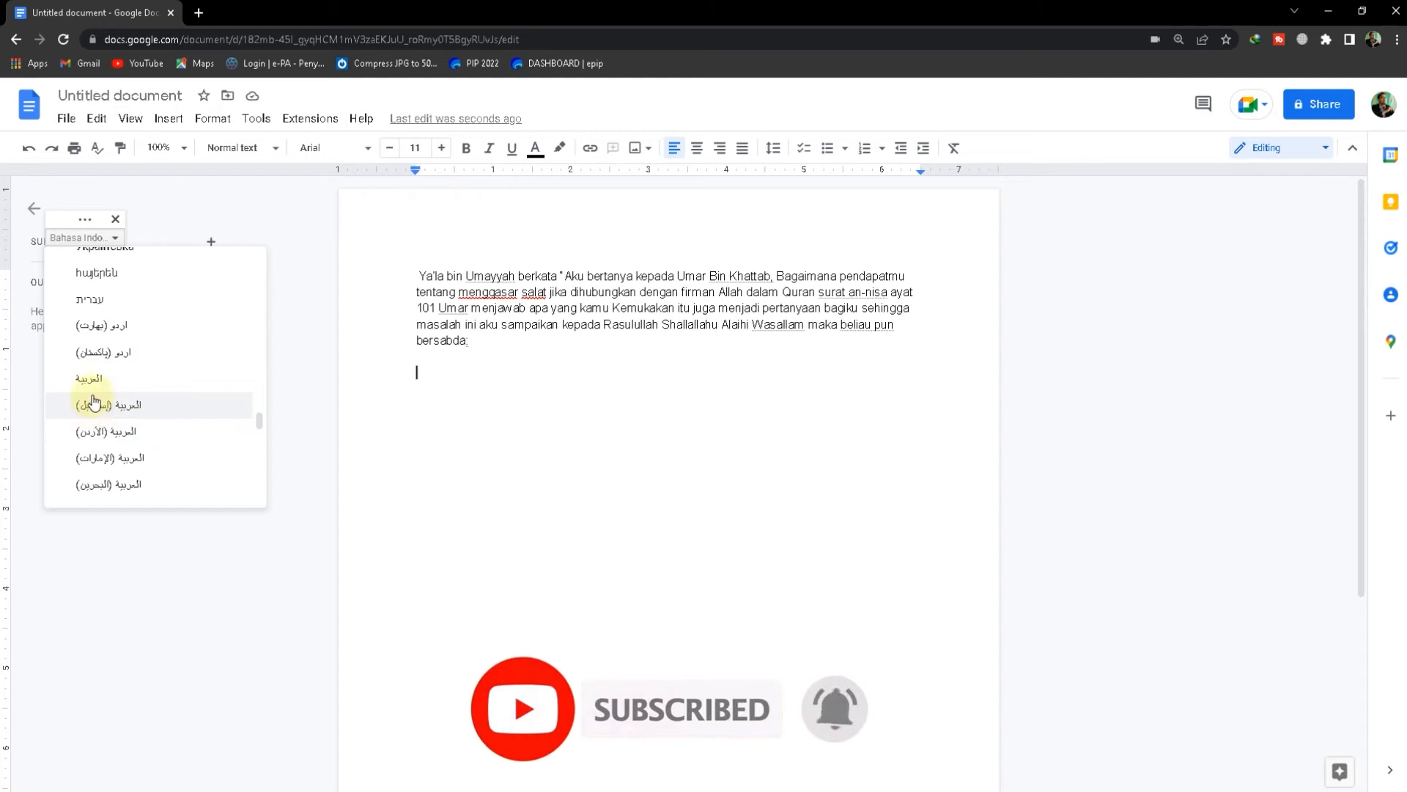
pyautogui.click(89, 380)
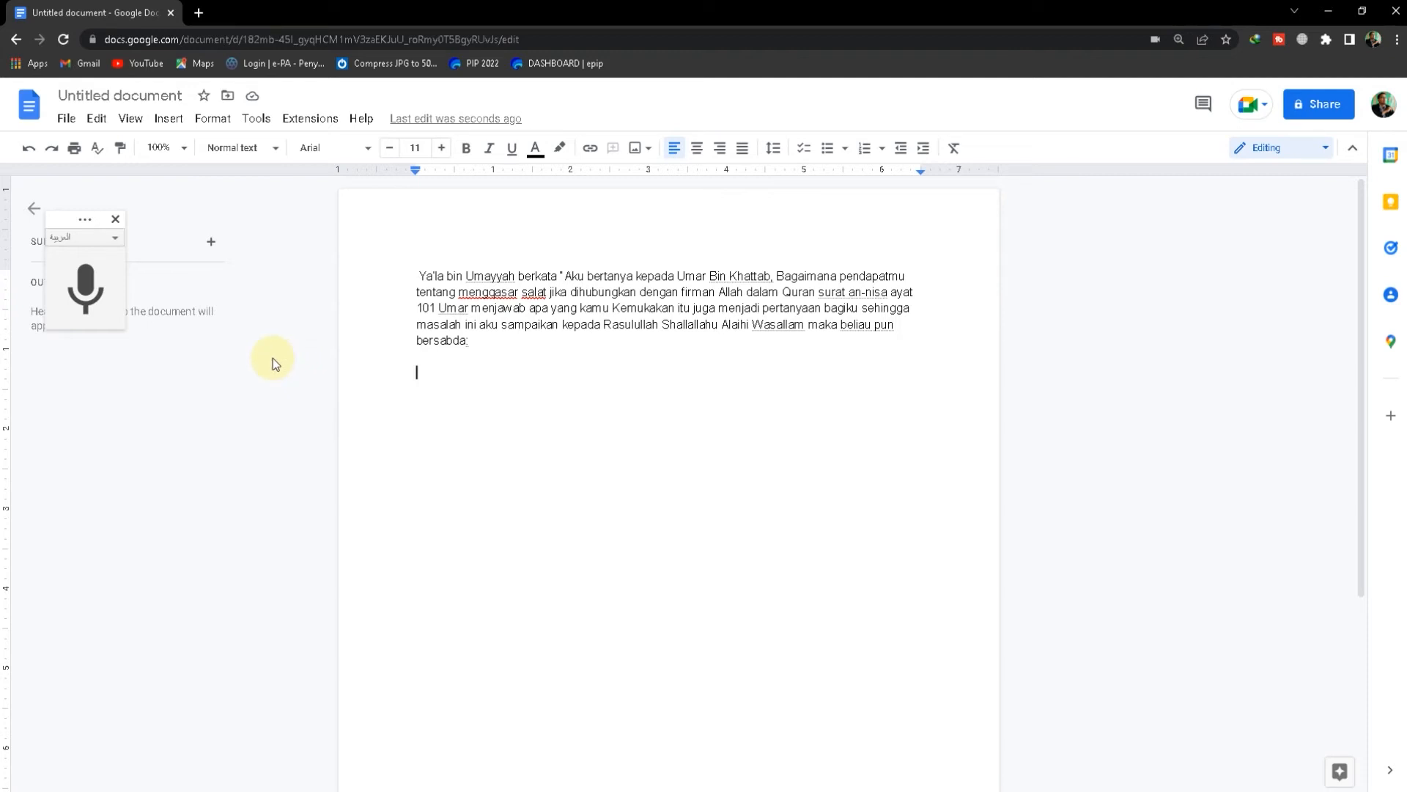
# Dictate the Arabic sentence "صداقه تصدق الله بها عليكم فاقبلوا صدقته" and copy it below the paragraph in Word's Document2
pyautogui.click(87, 292)
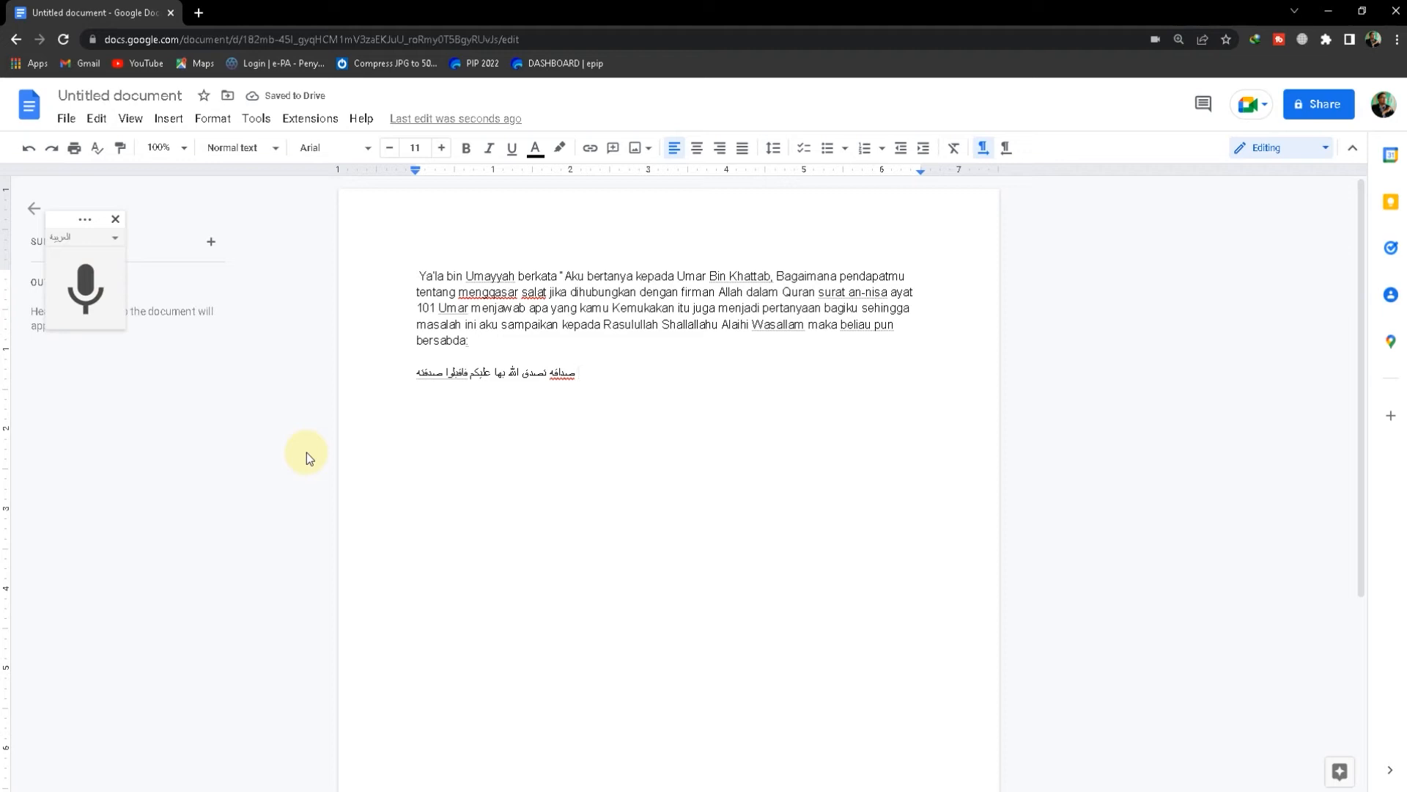
pyautogui.moveTo(411, 375); pyautogui.dragTo(572, 379)
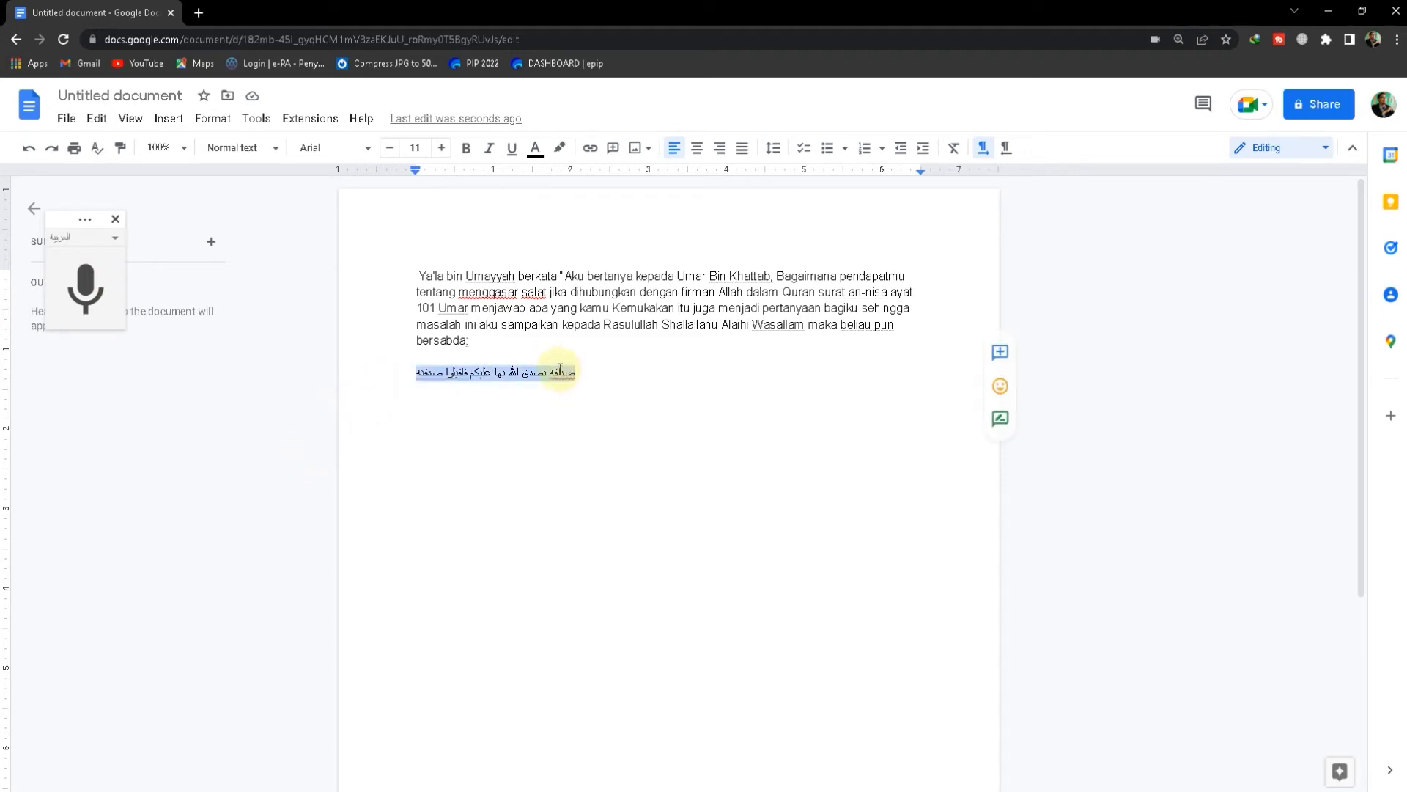
pyautogui.rightClick(573, 379)
pyautogui.click(575, 396)
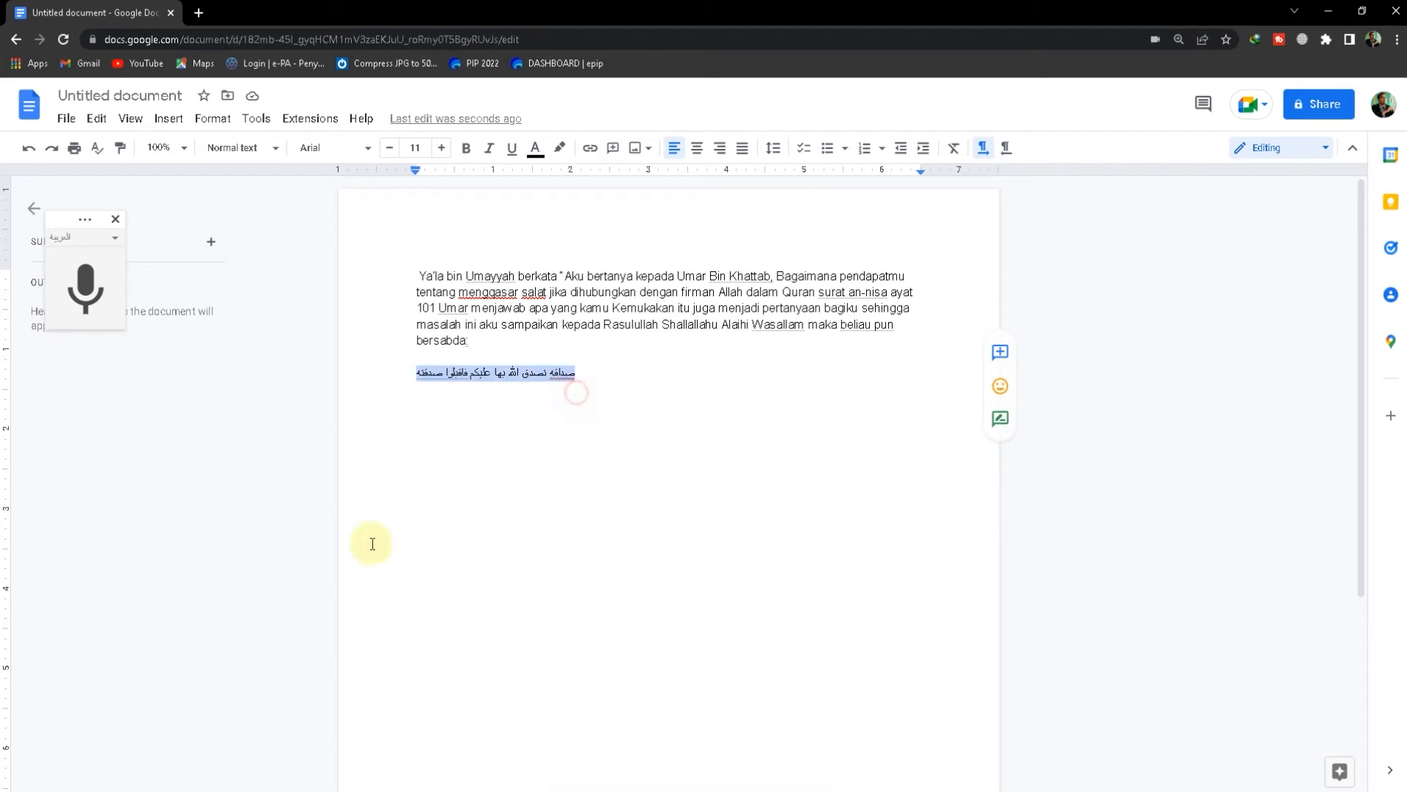
pyautogui.moveTo(264, 782)
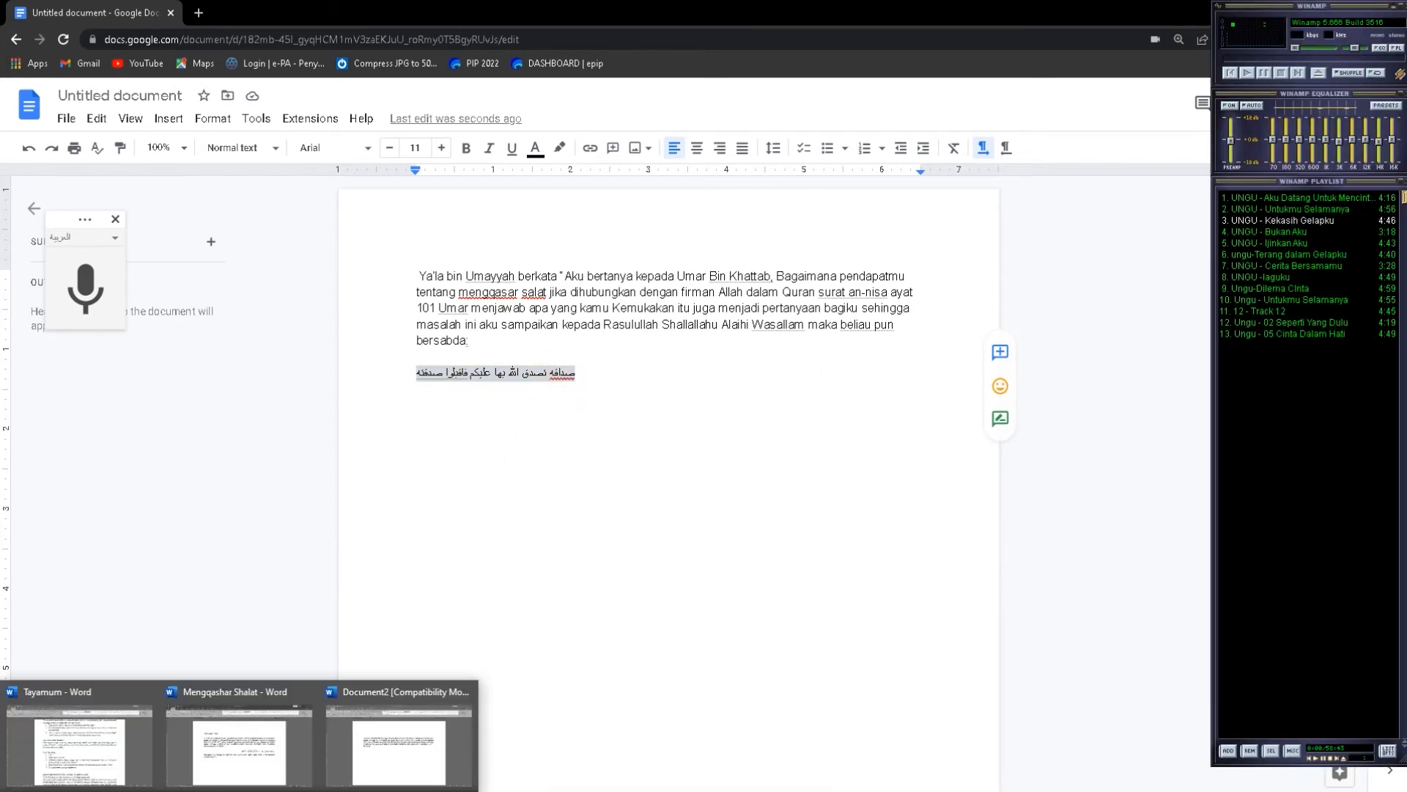
pyautogui.click(403, 745)
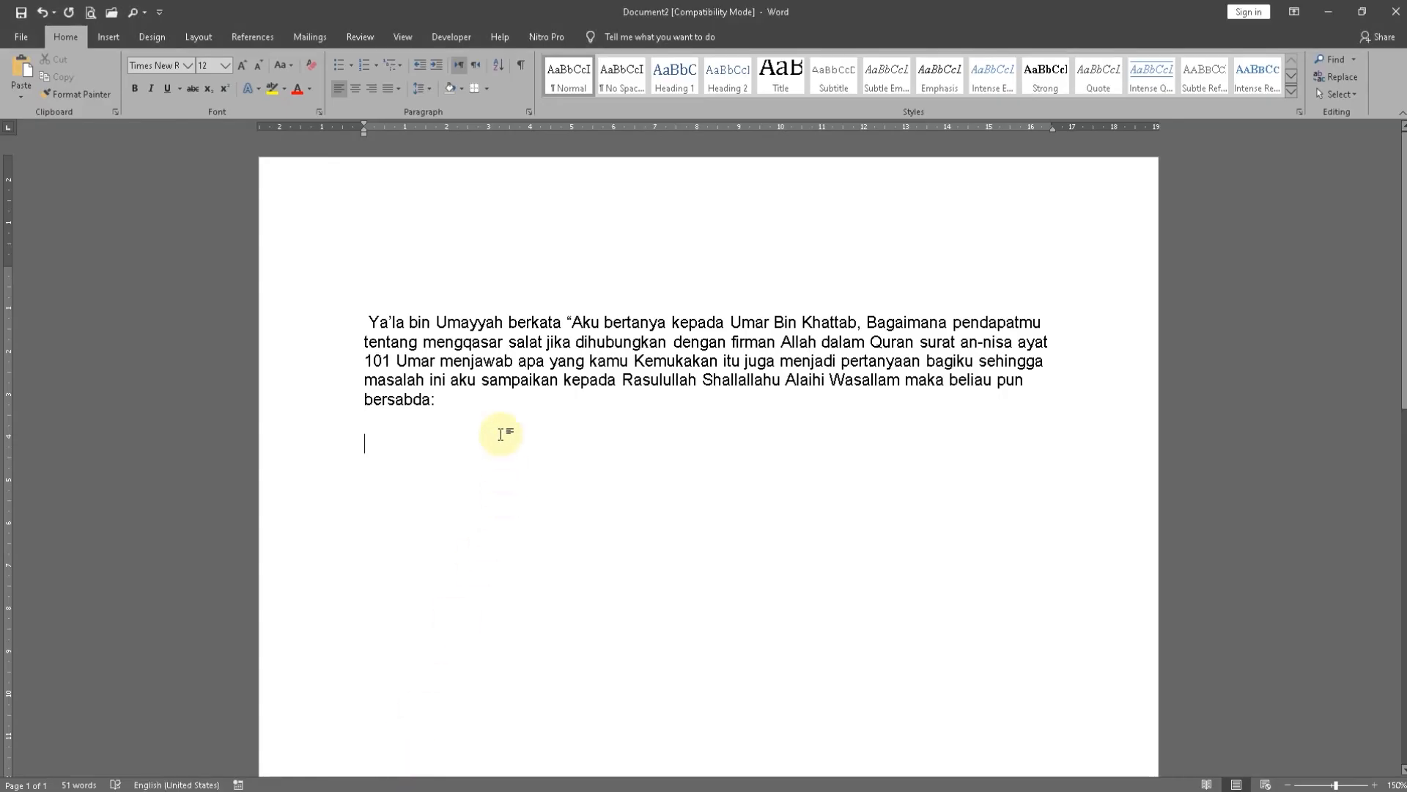
pyautogui.hotkey('ctrl', 'v')
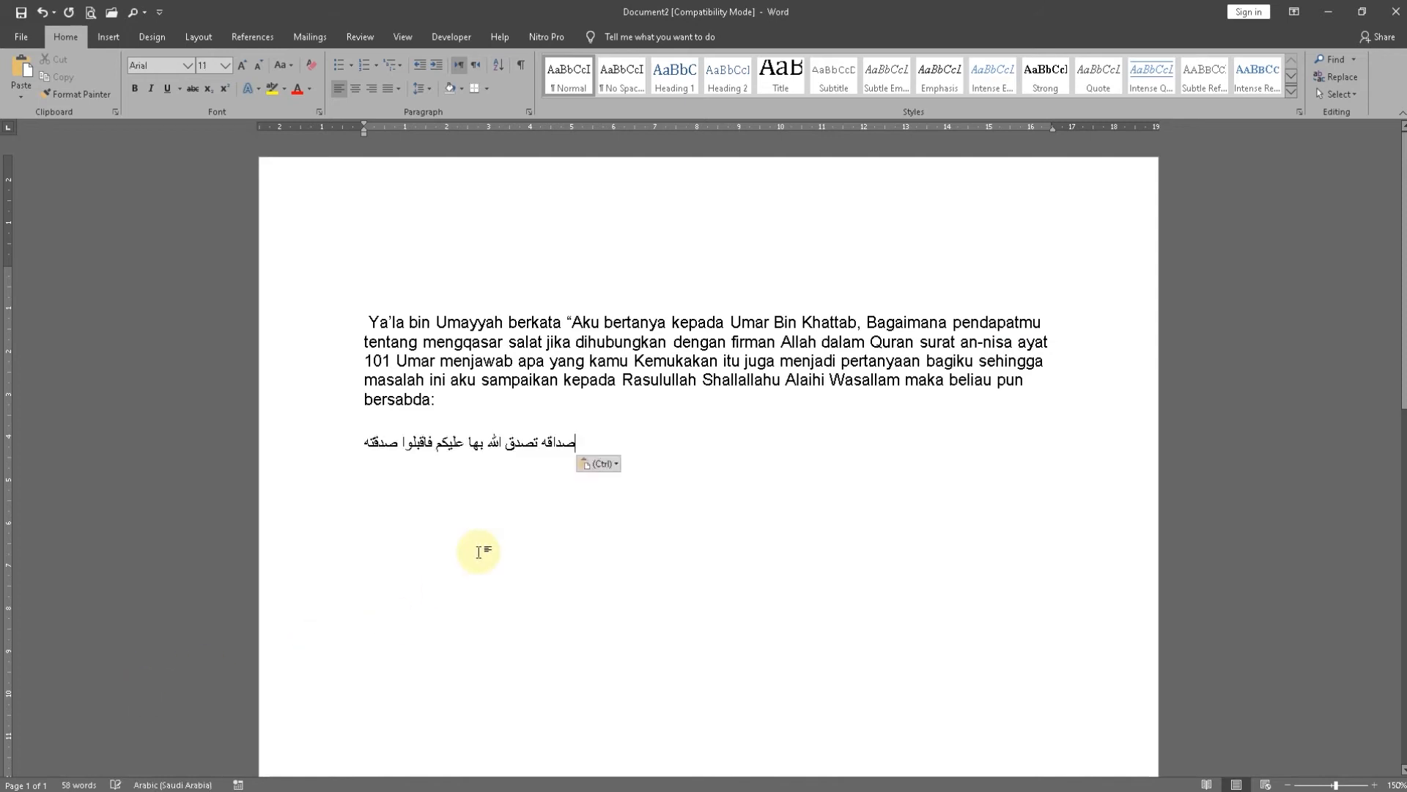
# Delete the Arabic sentence from the Word document and from the Google Docs document
pyautogui.scroll(5, 485, 536)
pyautogui.scroll(3, 484, 531)
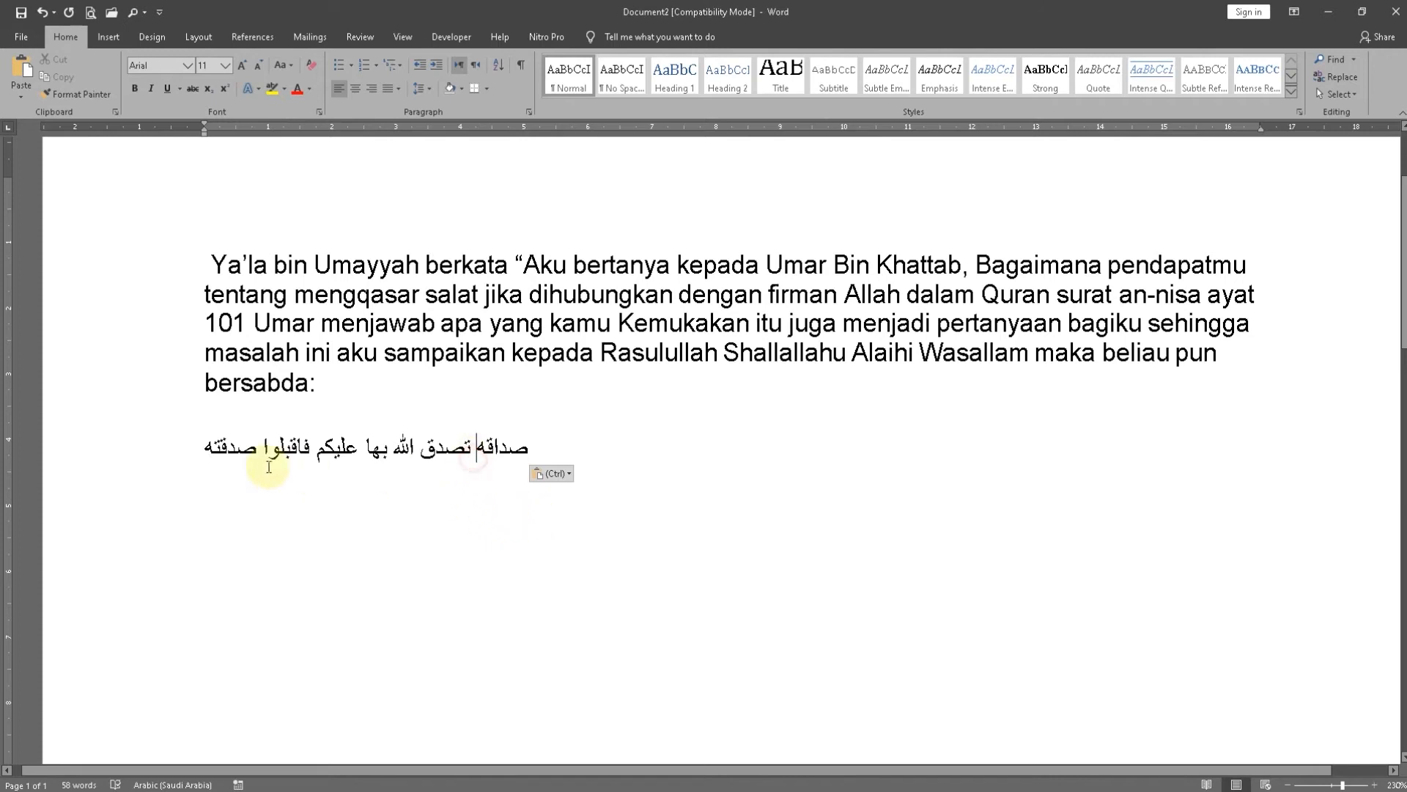
pyautogui.click(142, 455)
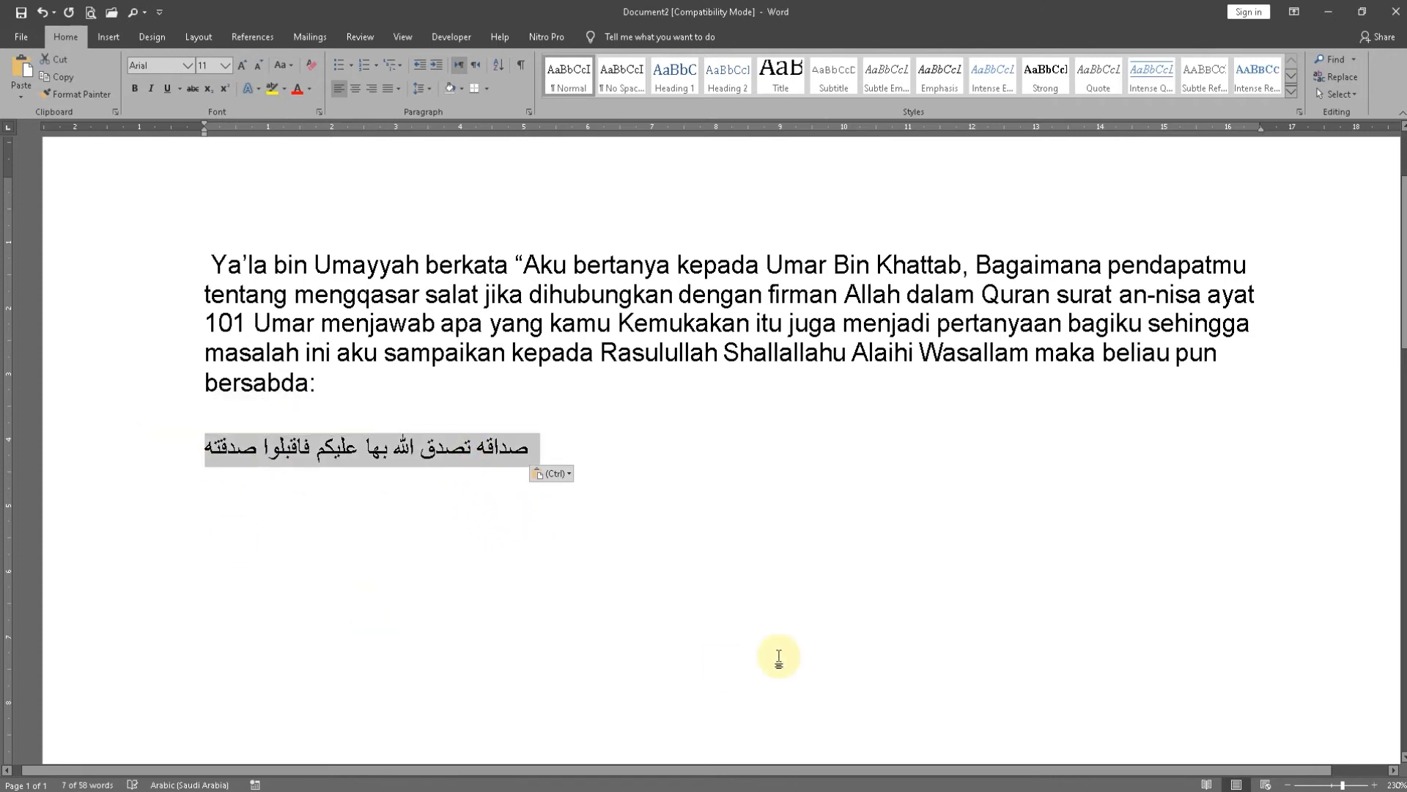
pyautogui.press('Delete')
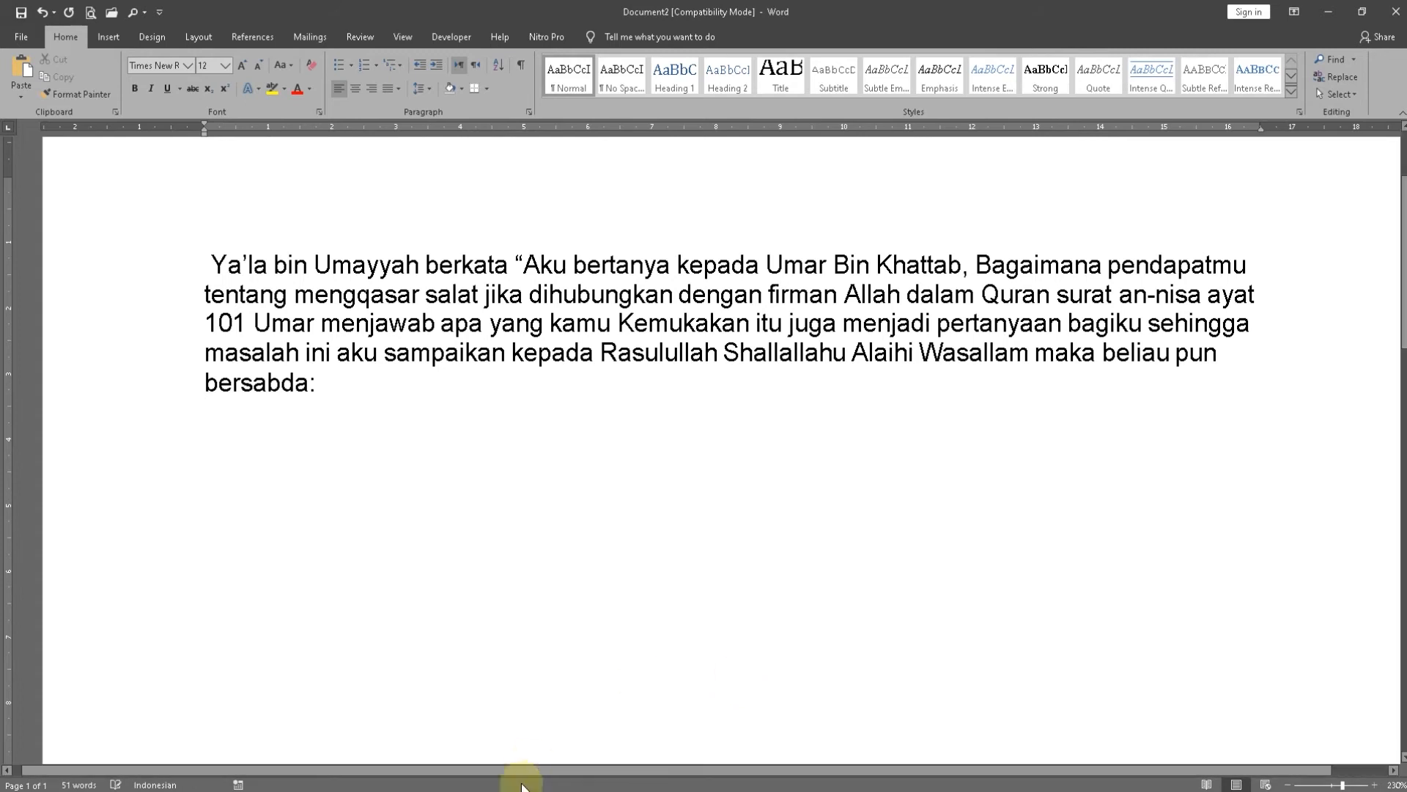
pyautogui.click(214, 790)
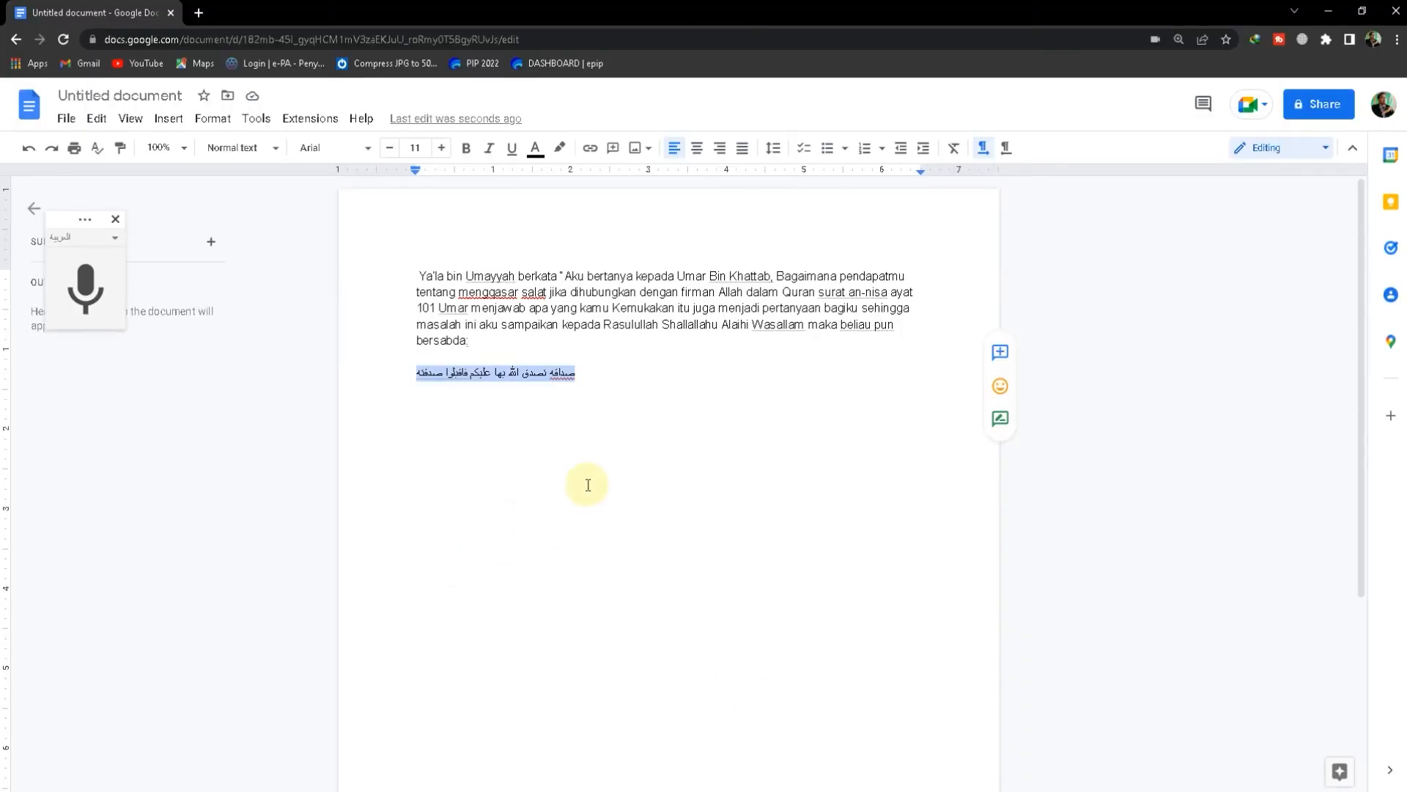
pyautogui.press('Delete')
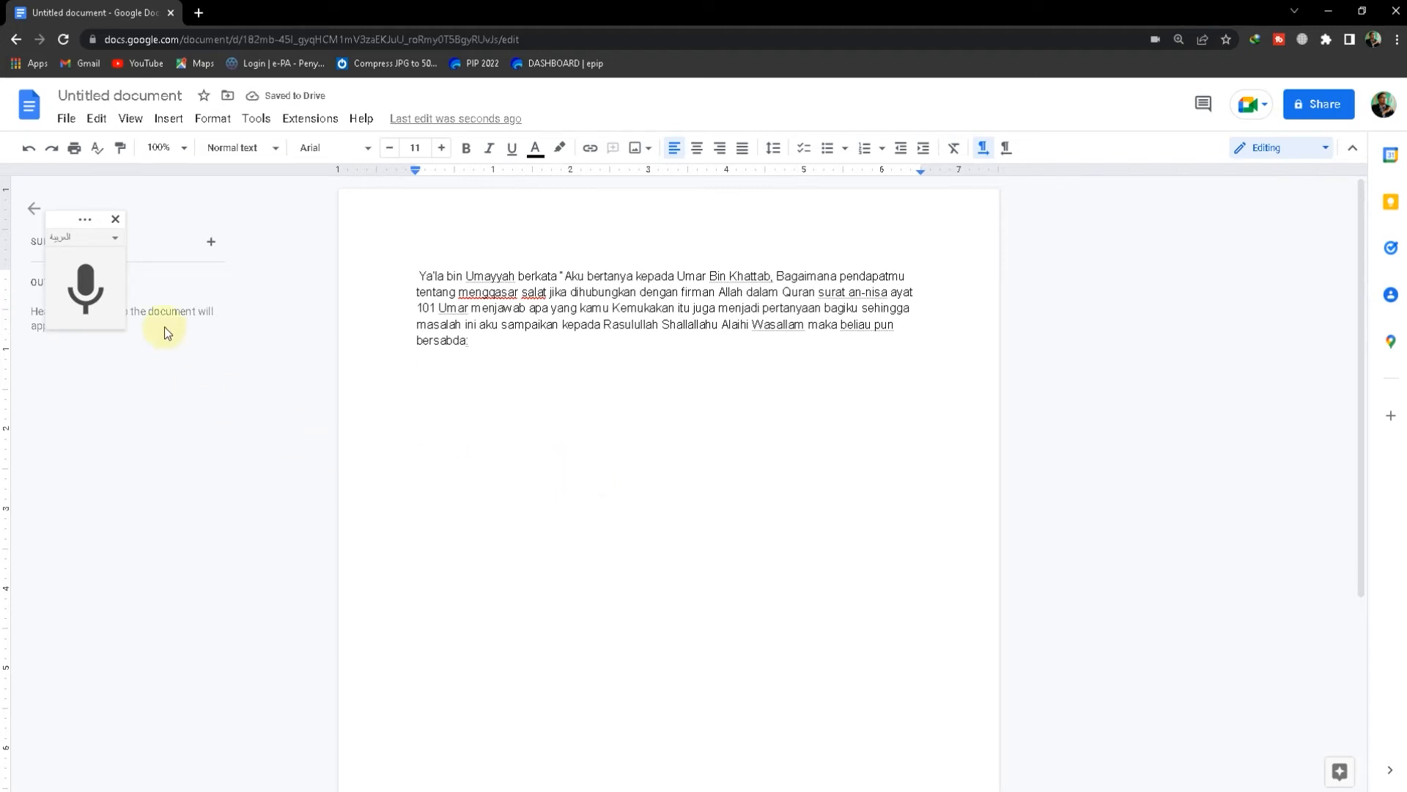
# Dictate the Arabic sentence again below "bersabda:", stop voice typing and copy the sentence
pyautogui.click(97, 294)
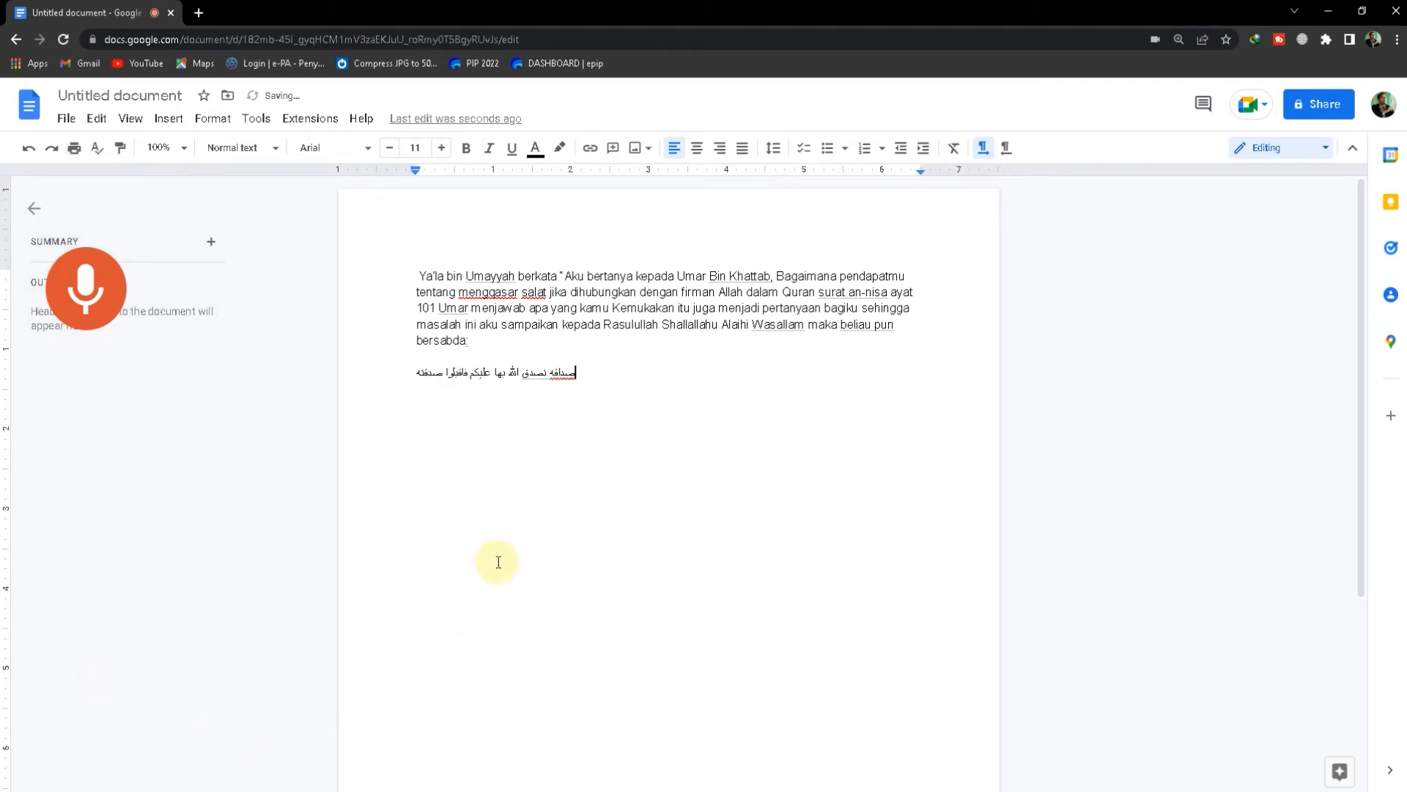
pyautogui.click(83, 295)
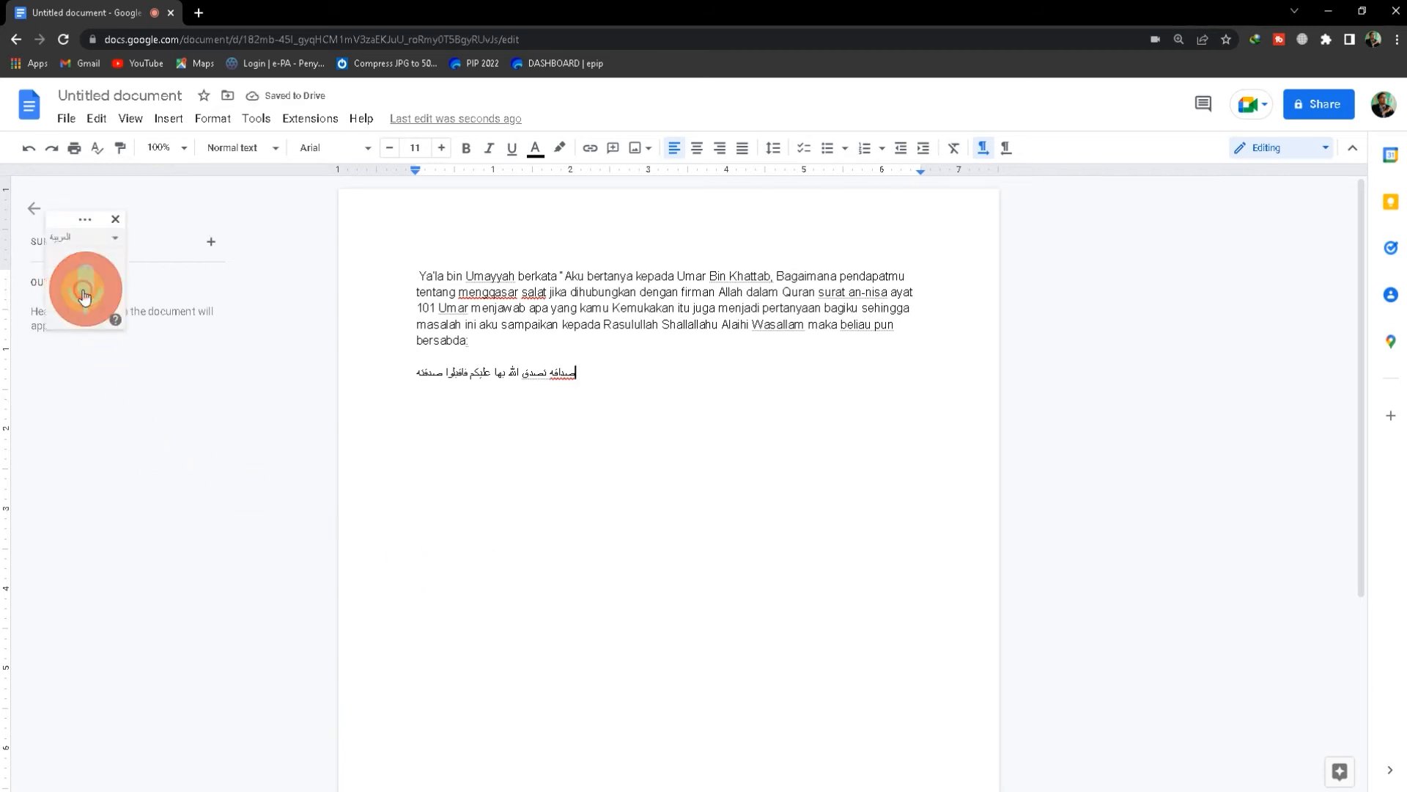
pyautogui.moveTo(402, 374); pyautogui.dragTo(575, 380)
pyautogui.rightClick(563, 375)
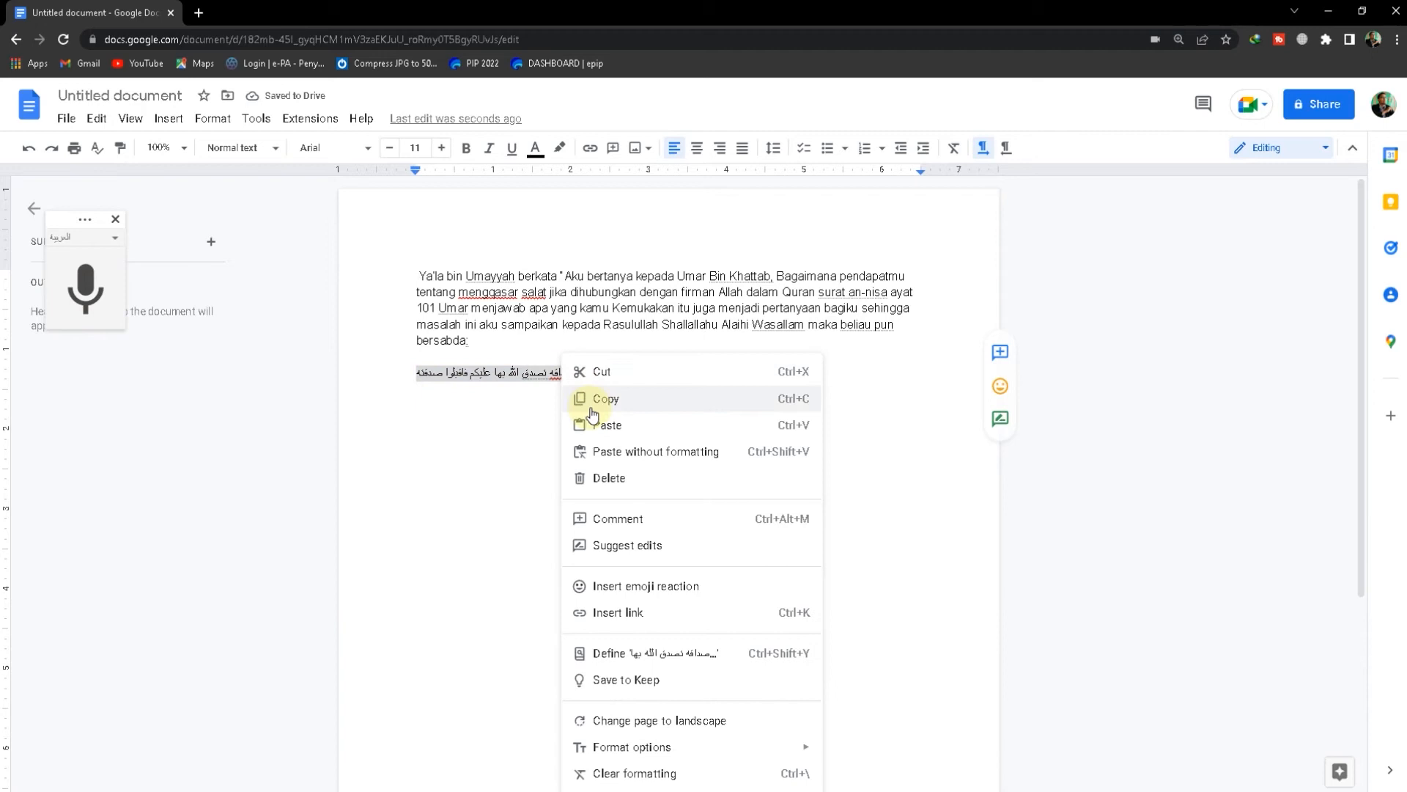
pyautogui.click(584, 399)
# Switch to Document2 in Word and paste the copied Arabic sentence below the Indonesian paragraph
pyautogui.moveTo(158, 788)
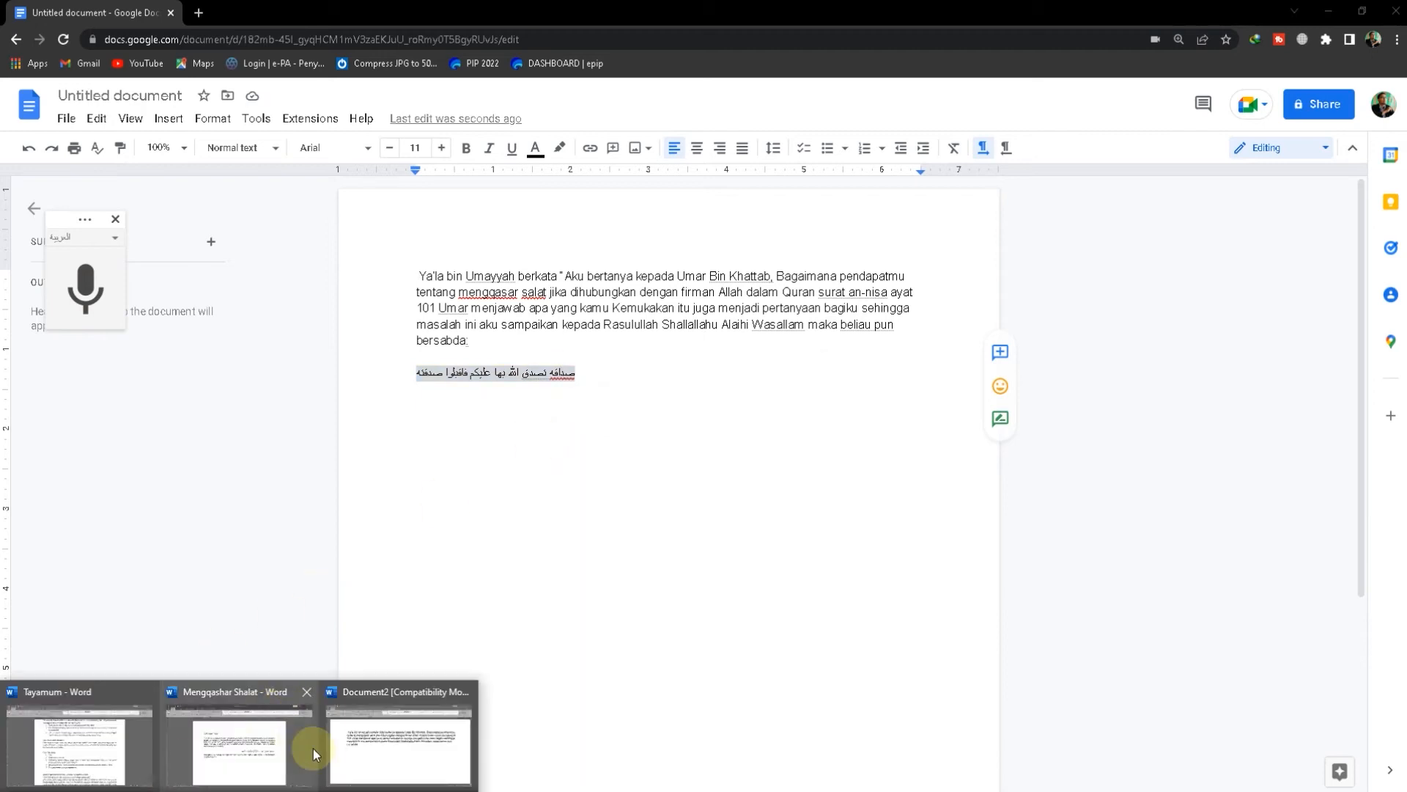
pyautogui.click(373, 733)
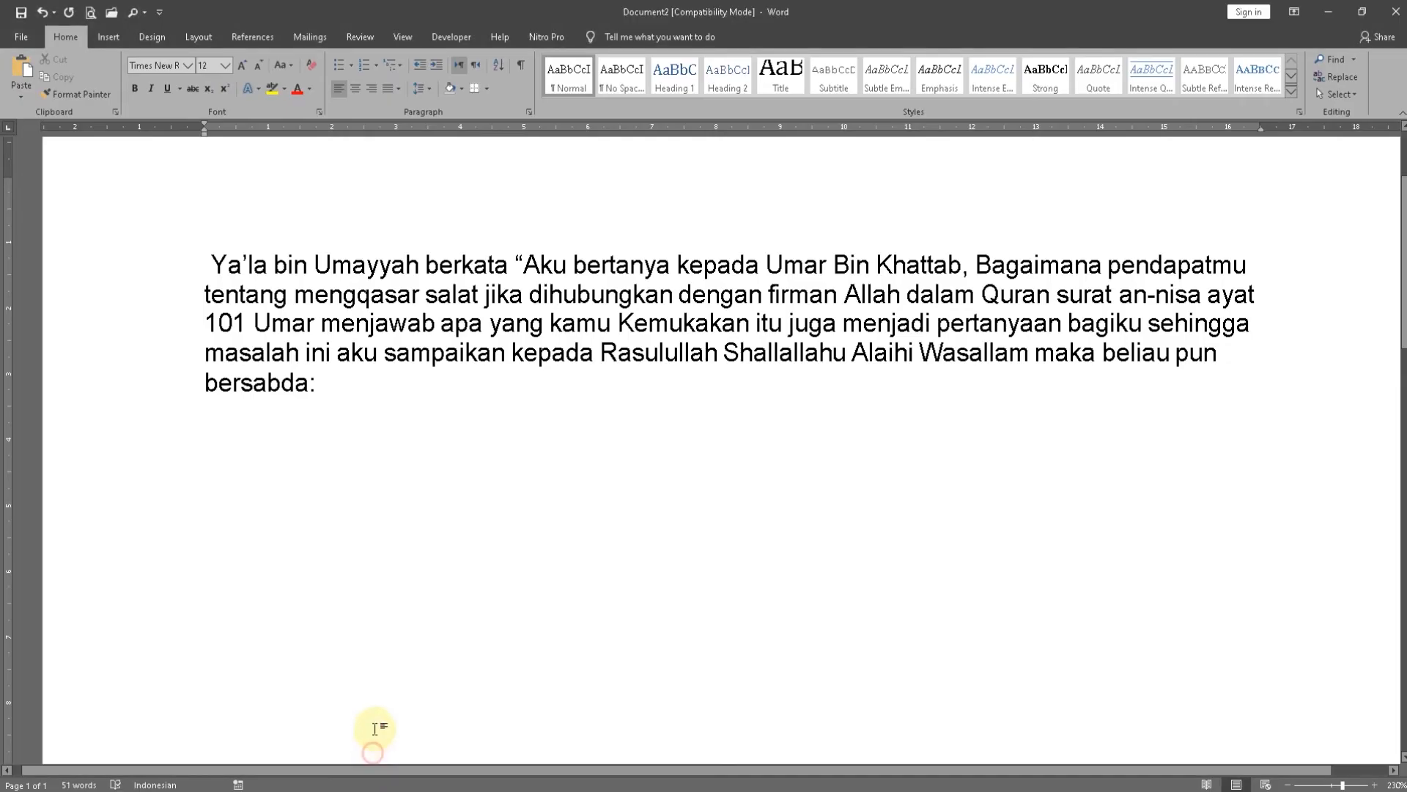
pyautogui.rightClick(394, 501)
pyautogui.click(468, 569)
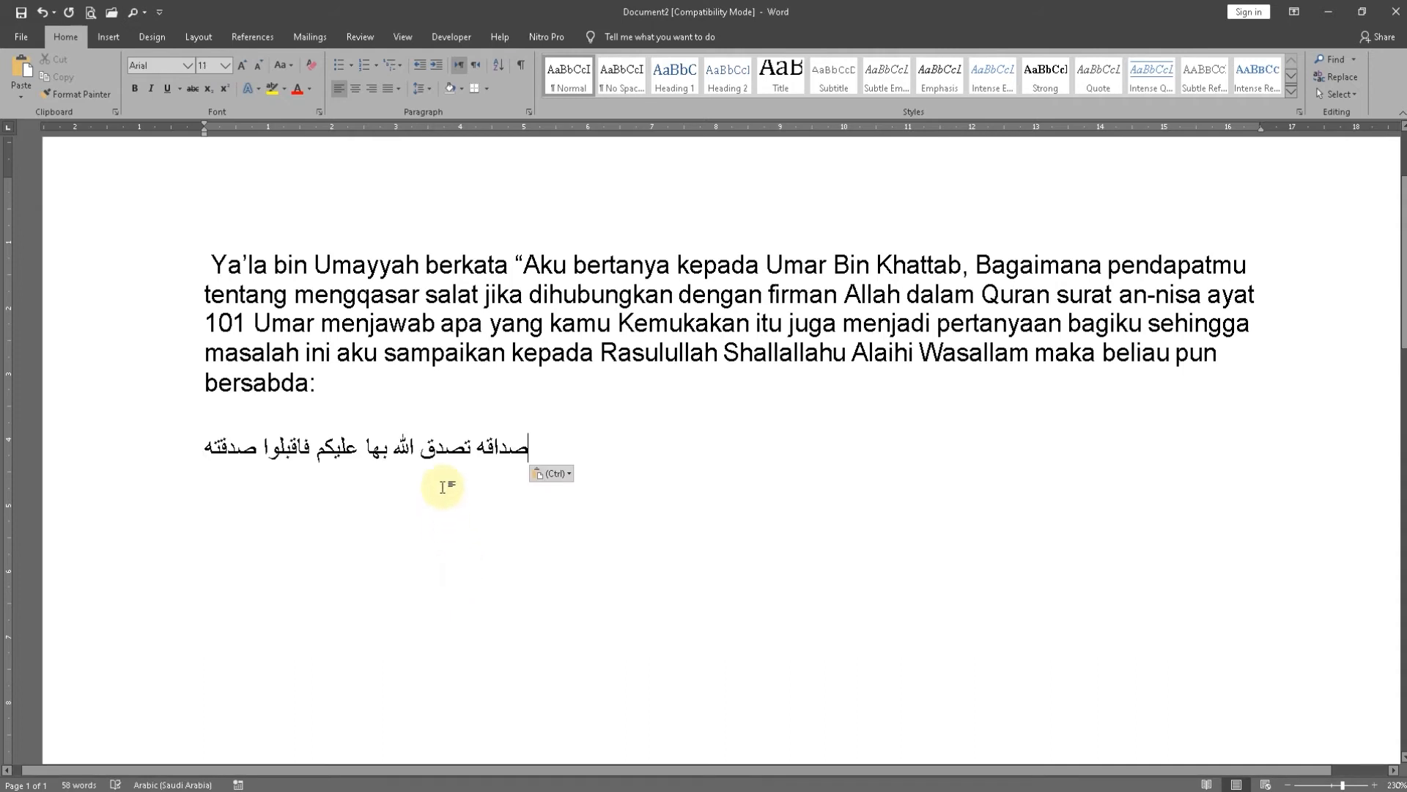
pyautogui.hotkey('ctrl', 'z')
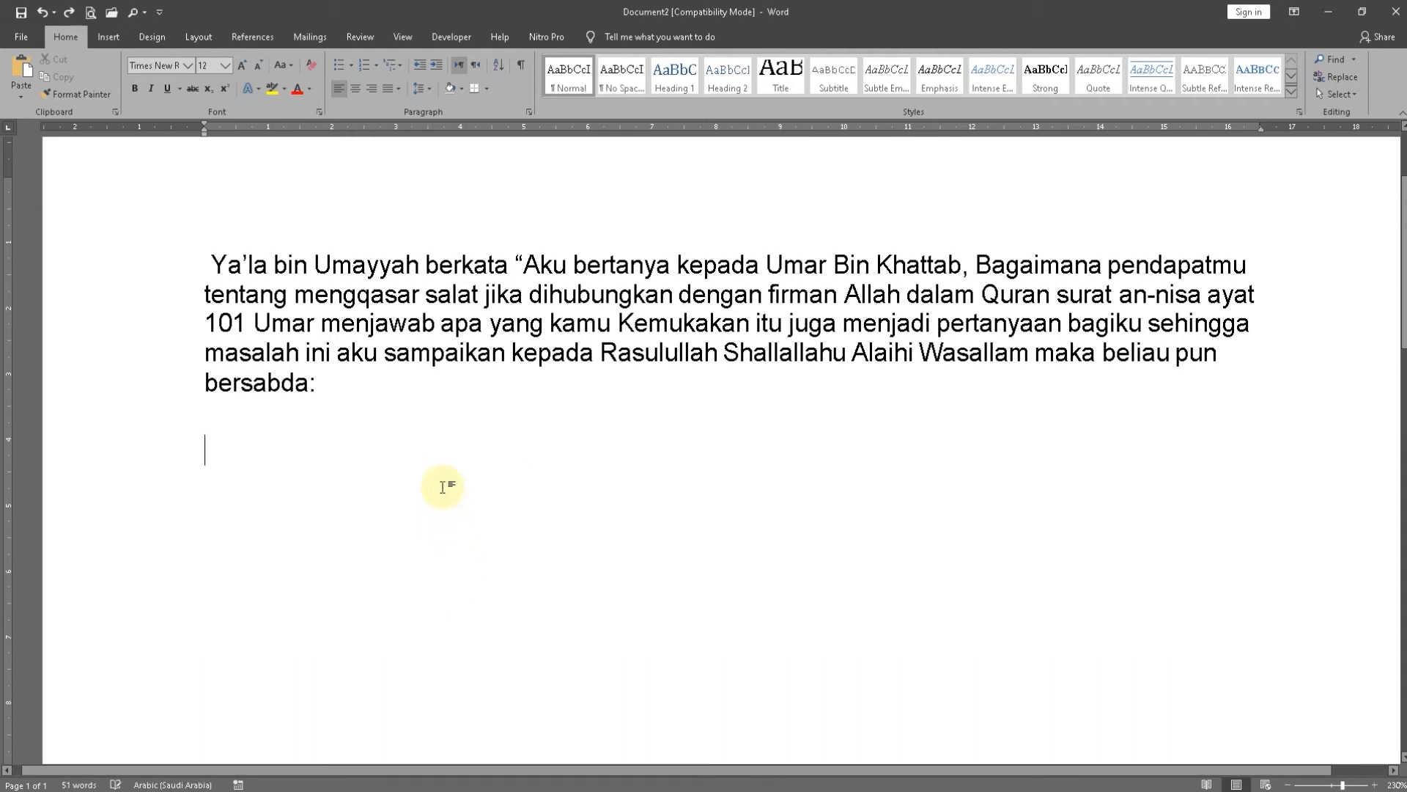
pyautogui.hotkey('ctrl', 'v')
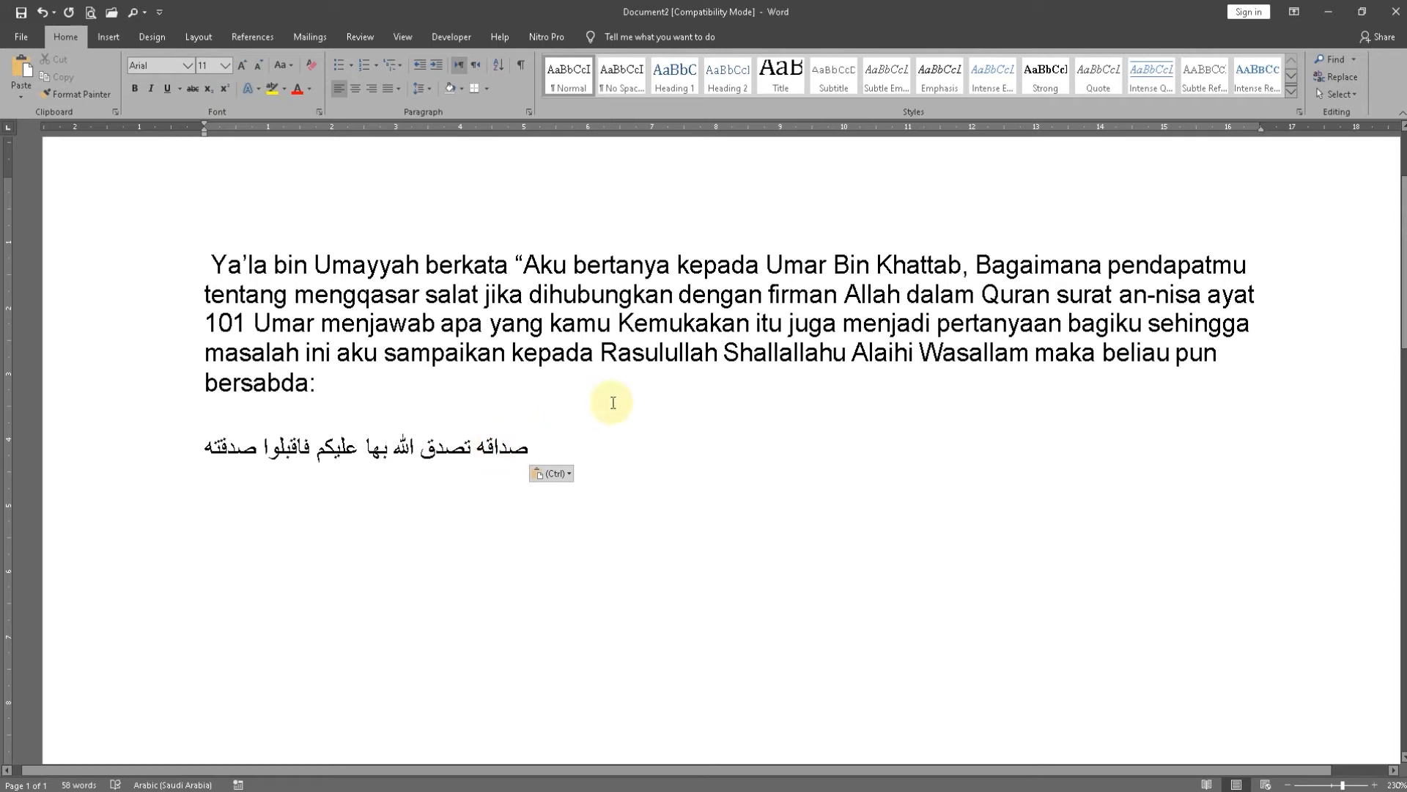
# Correct the first Arabic word to "صدقه" and set the line's text direction to right-to-left
pyautogui.press('BackSpace')
pyautogui.hotkey('ctrl', 'z')
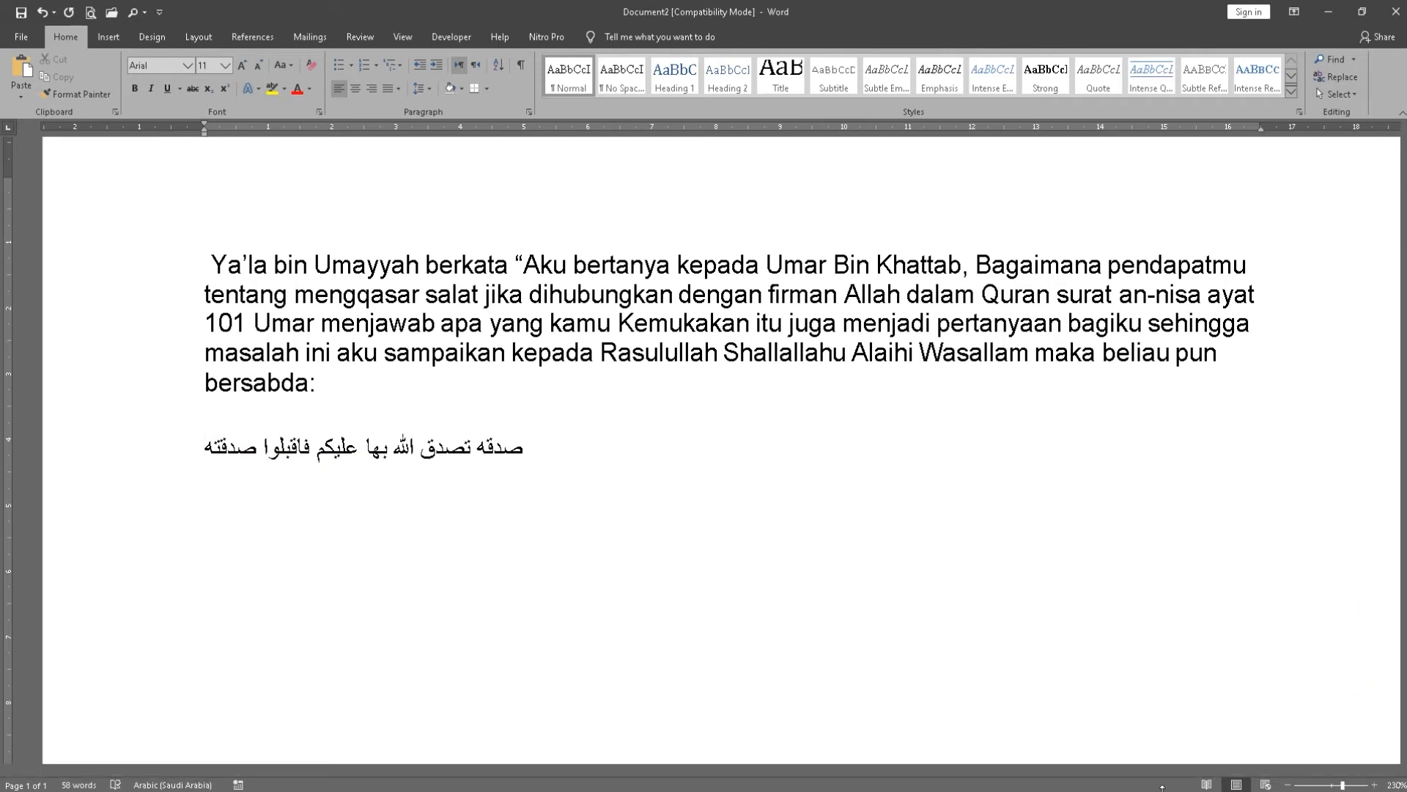
pyautogui.click(478, 67)
# Format the whole Arabic sentence in Arabic Typesetting at size 20
pyautogui.moveTo(1264, 446); pyautogui.dragTo(861, 468)
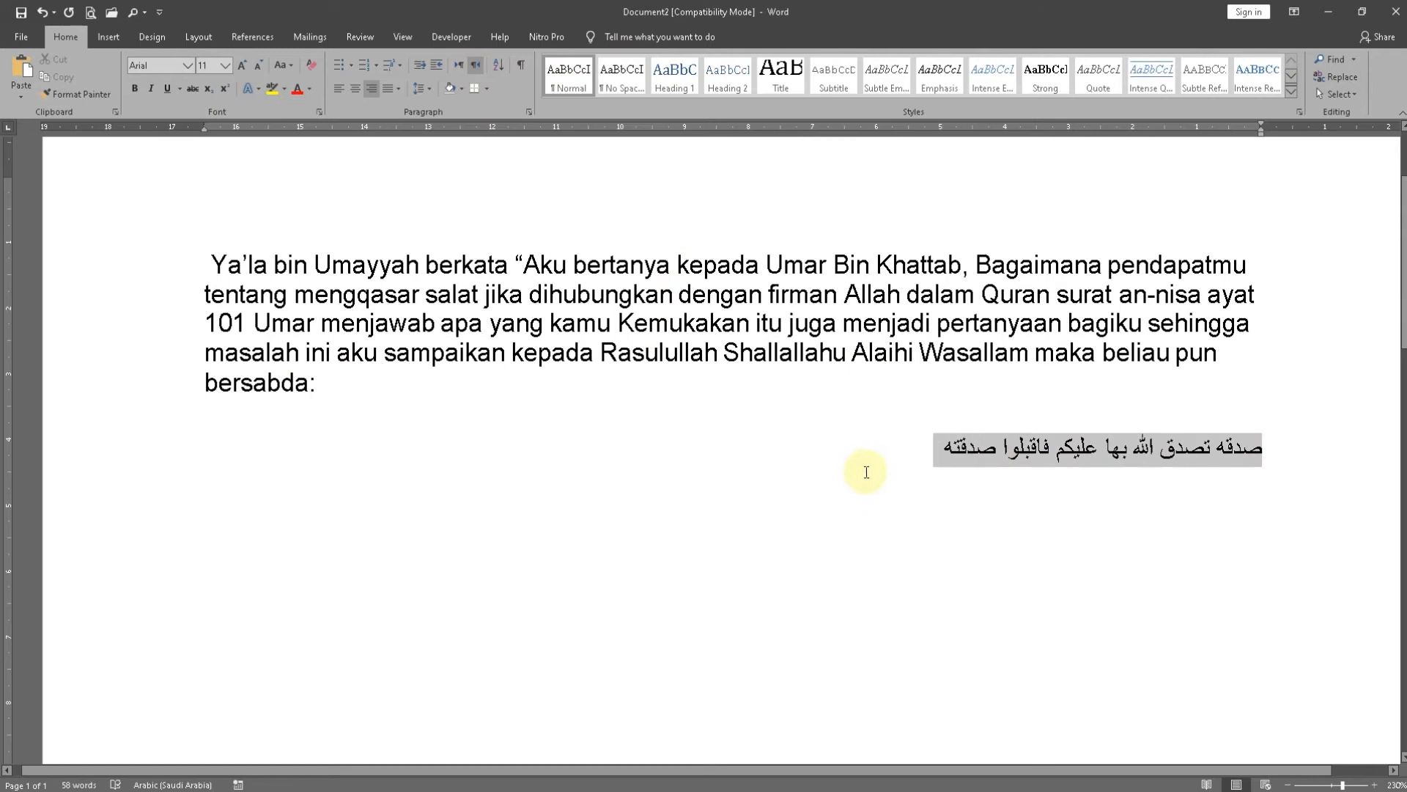
pyautogui.click(224, 65)
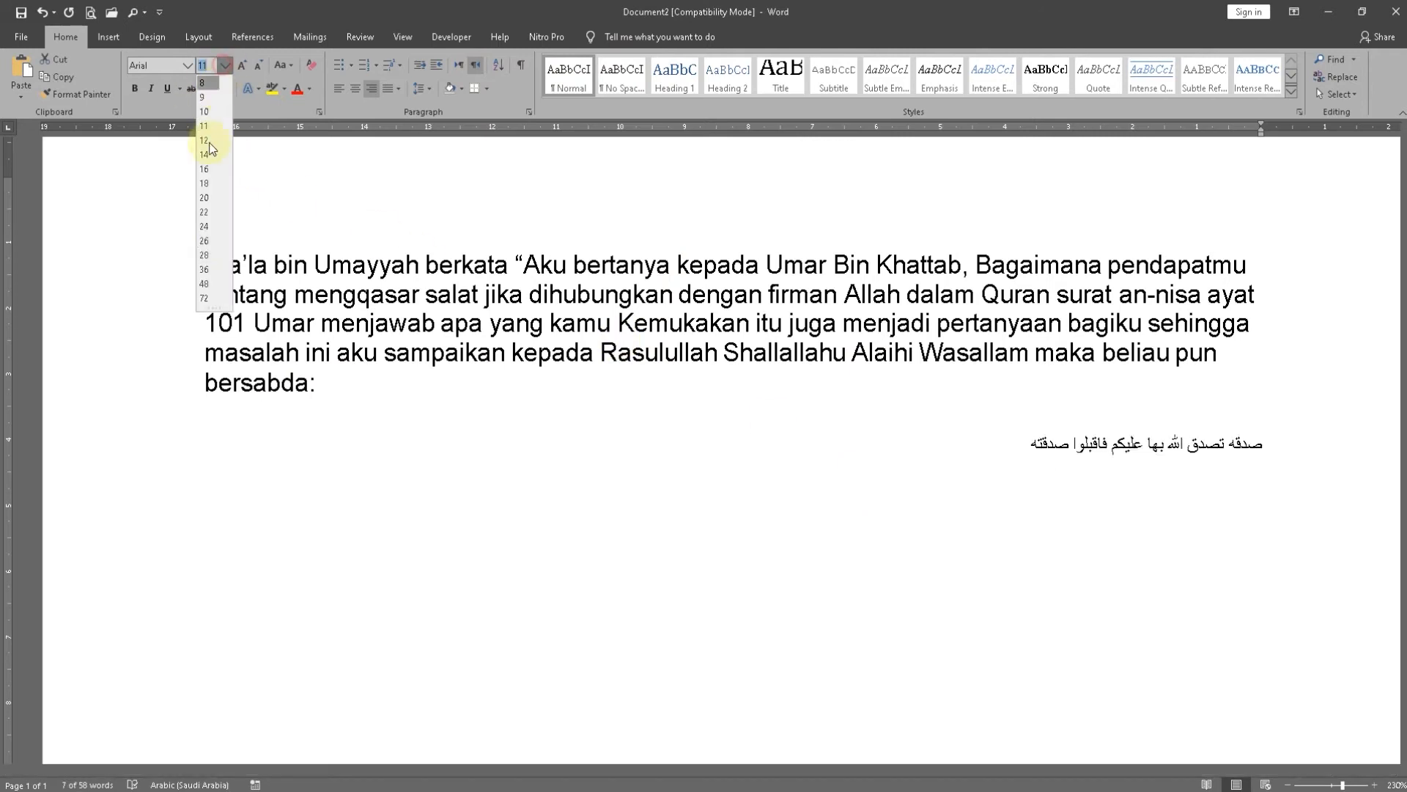
pyautogui.click(204, 198)
pyautogui.click(188, 65)
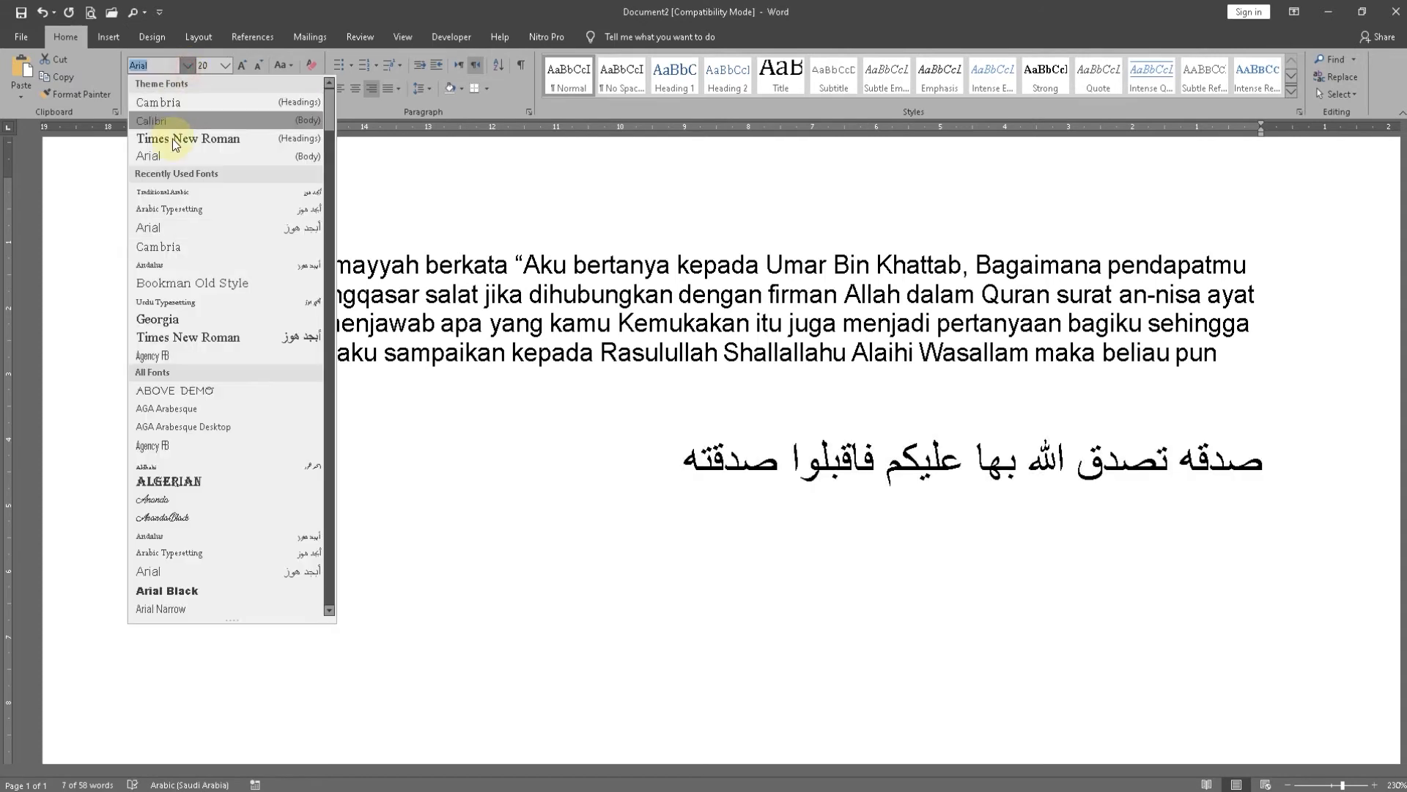
pyautogui.click(168, 209)
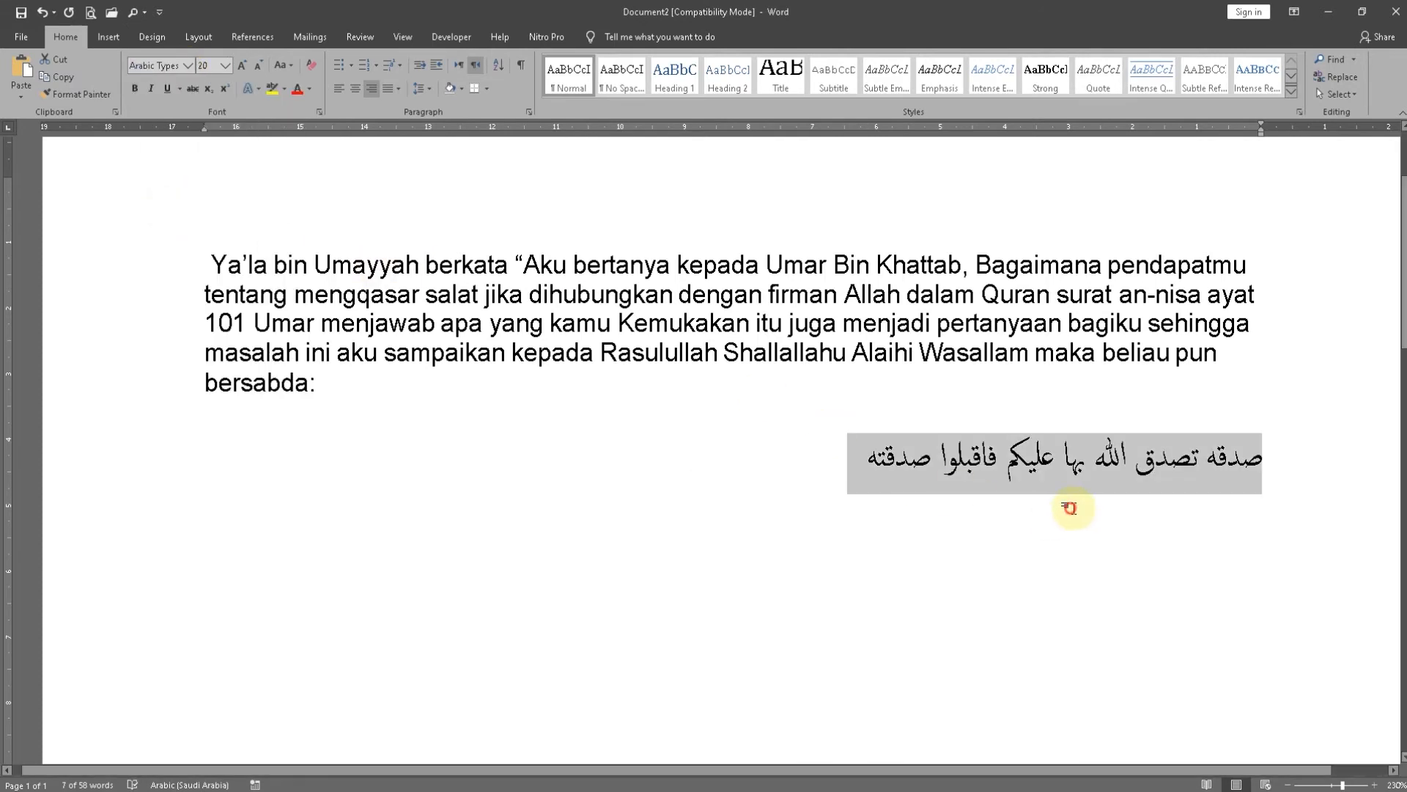
pyautogui.click(1070, 506)
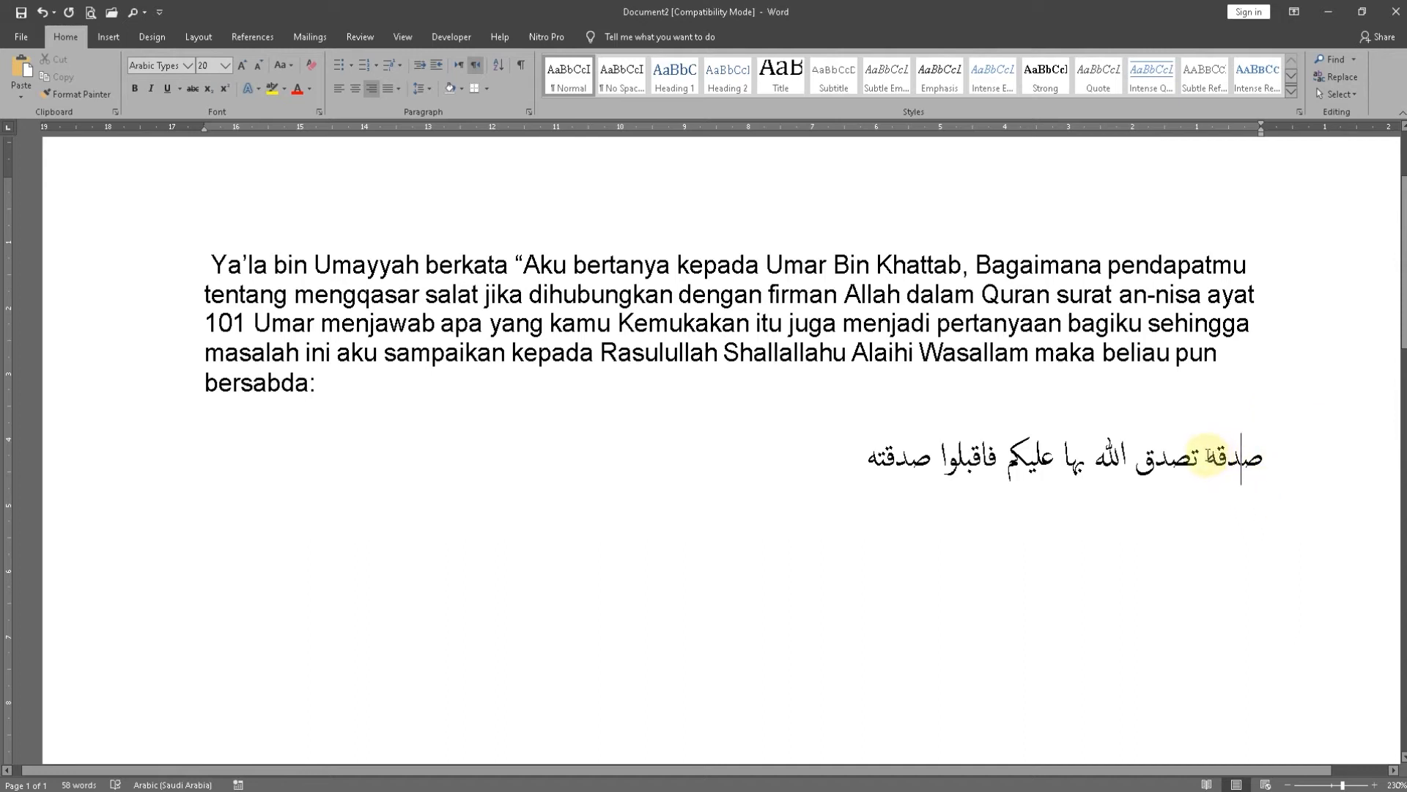
# Place the cursor after the word "صدقه" and switch the keyboard input language to Arabic (Saudi Arabia), Arabic (101)
pyautogui.click(1207, 452)
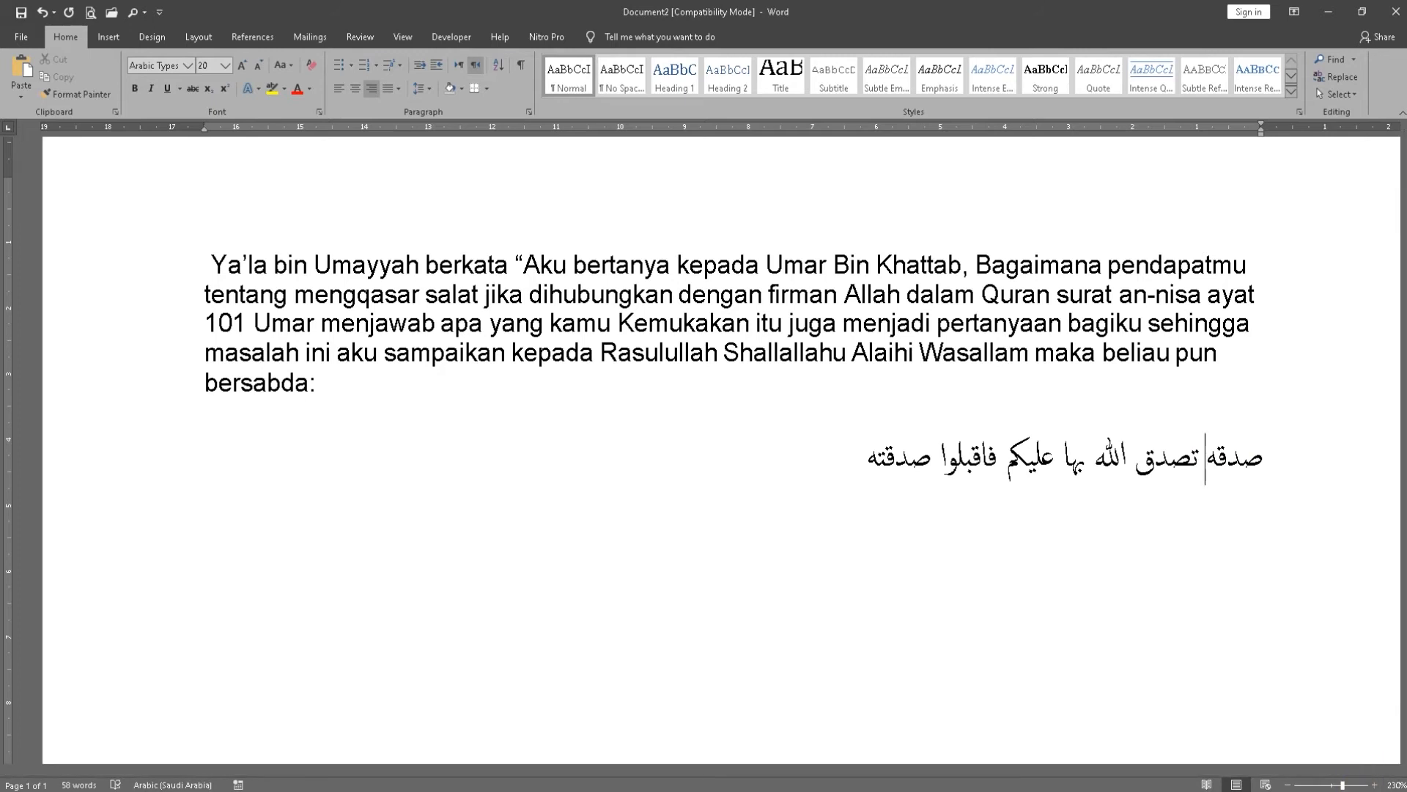
pyautogui.click(1327, 776)
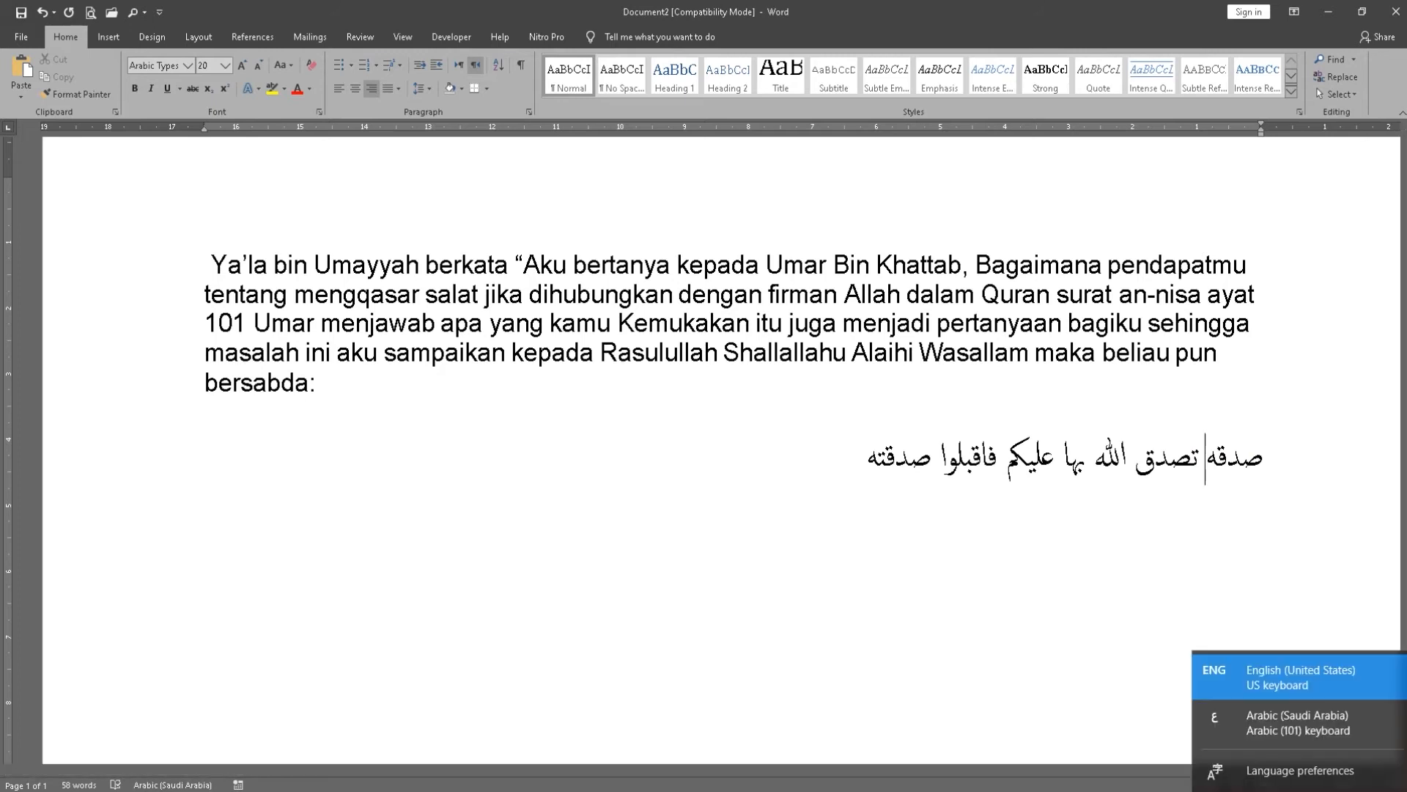
pyautogui.click(1263, 727)
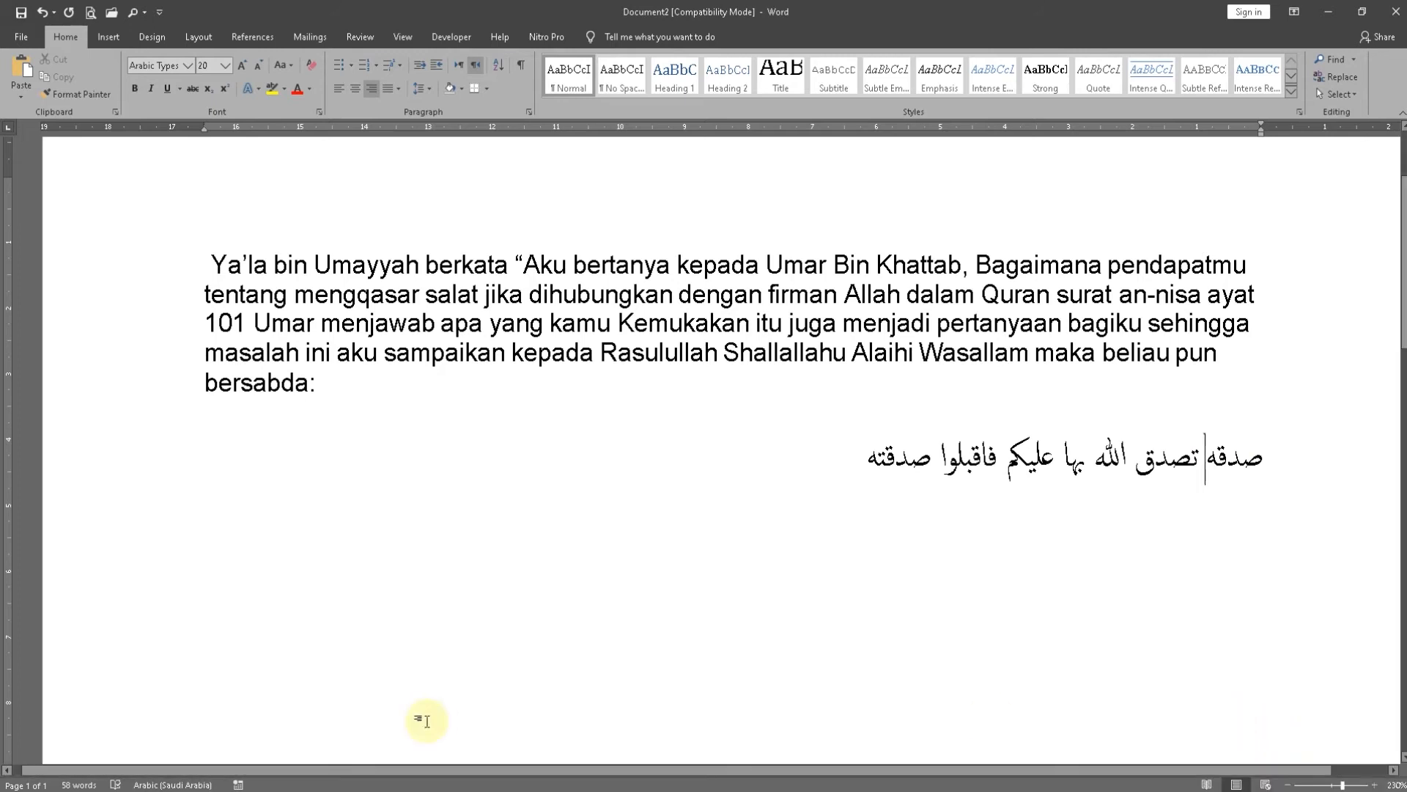
# Switch the keyboard input language to English (United States), search Windows for "on scree" and open the On-Screen Keyboard
pyautogui.press('super+space')
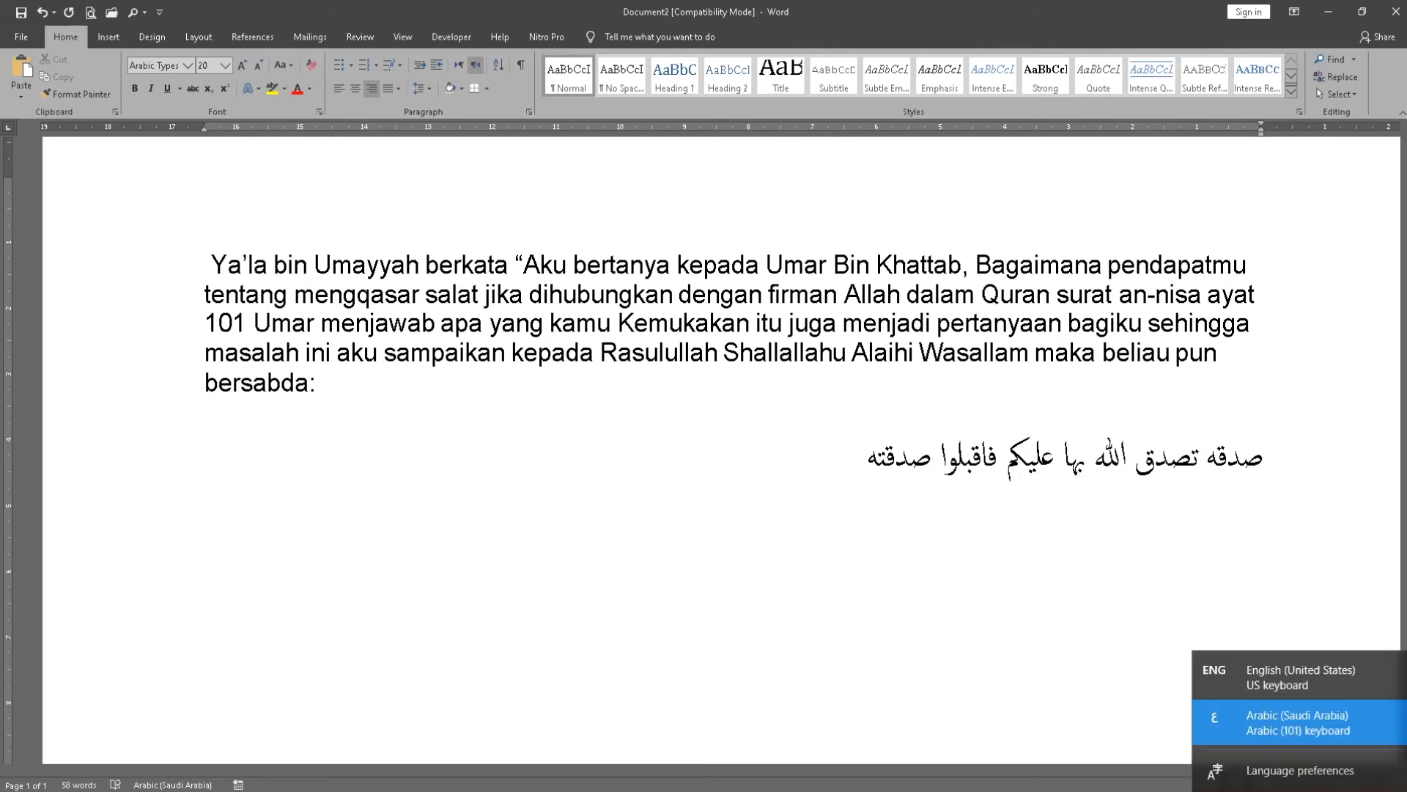
pyautogui.click(1278, 689)
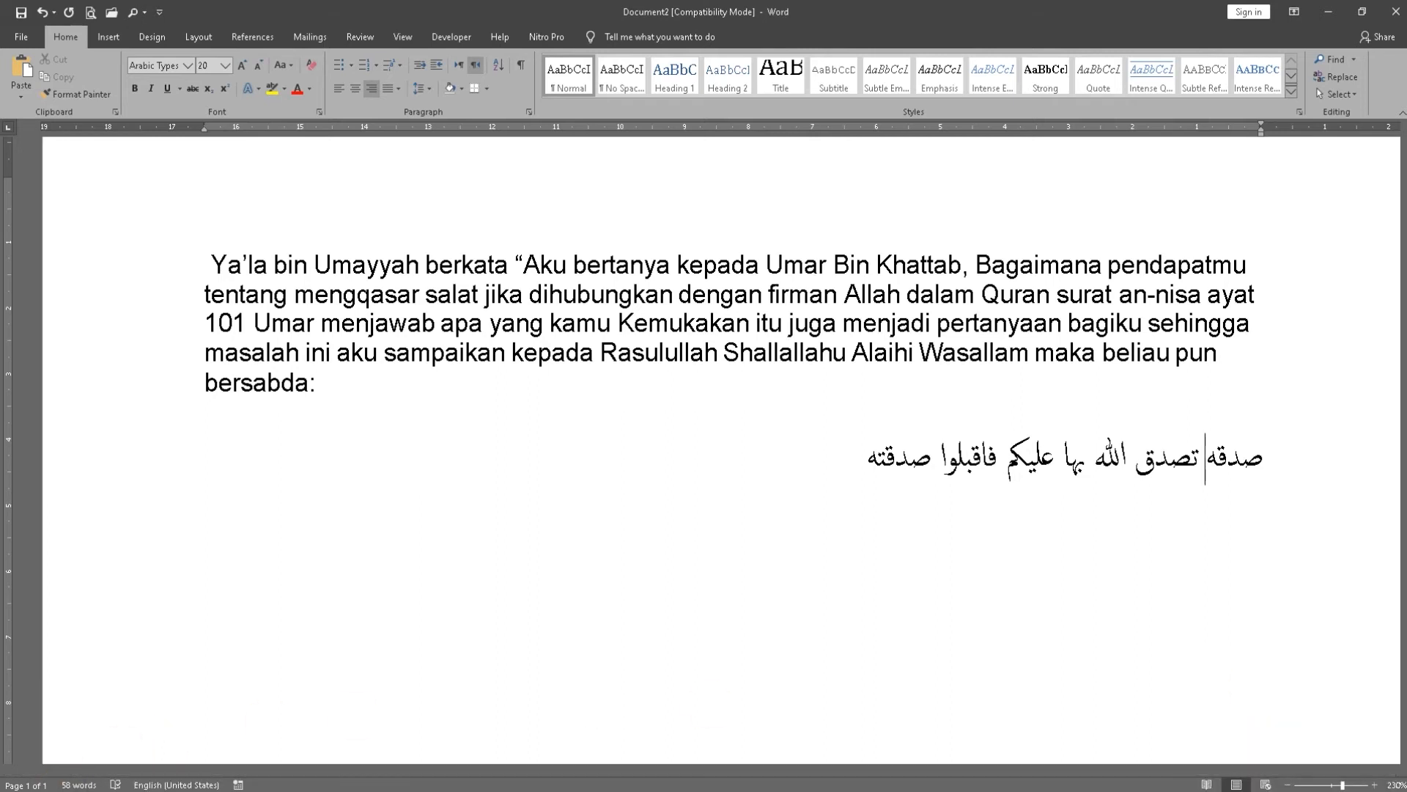
pyautogui.click(73, 783)
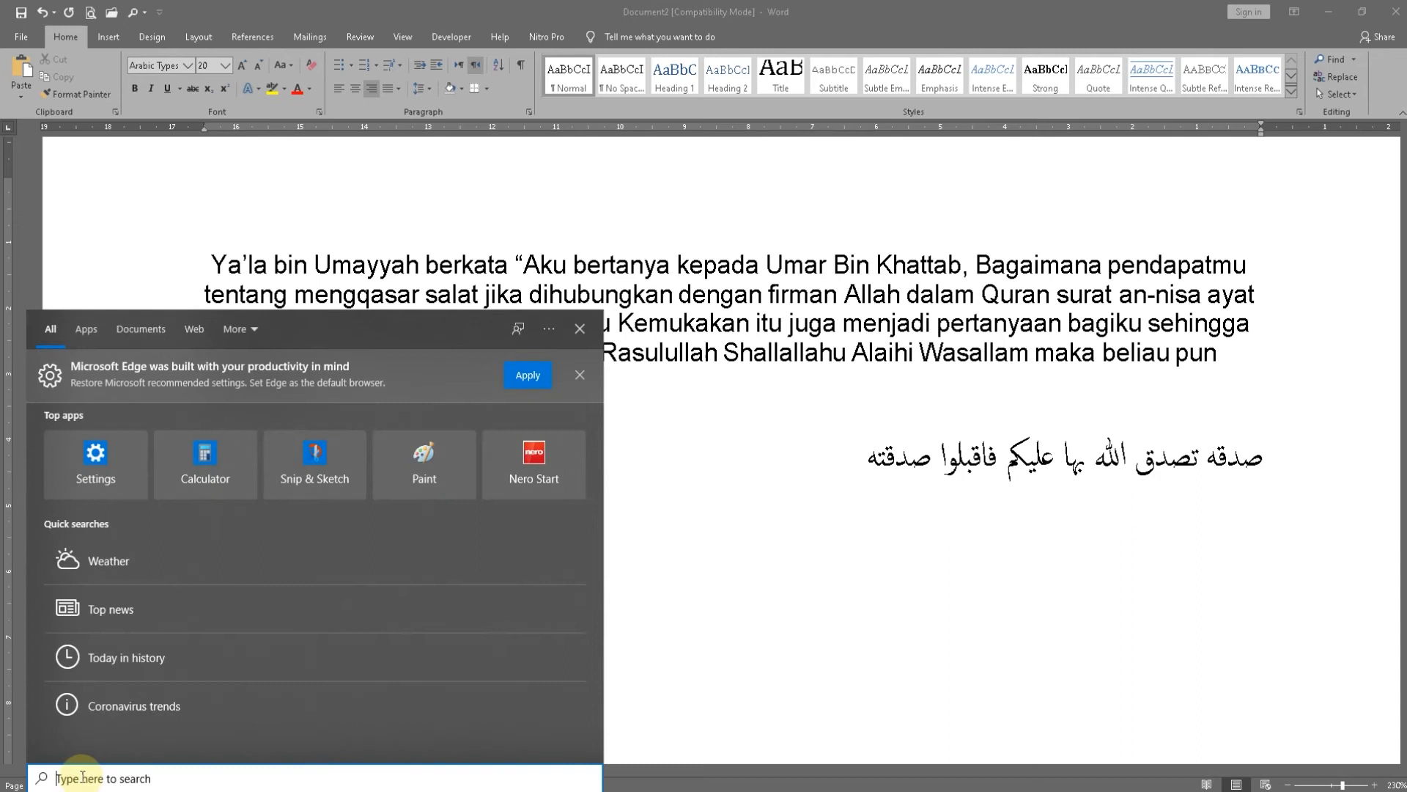
pyautogui.write('on scree')
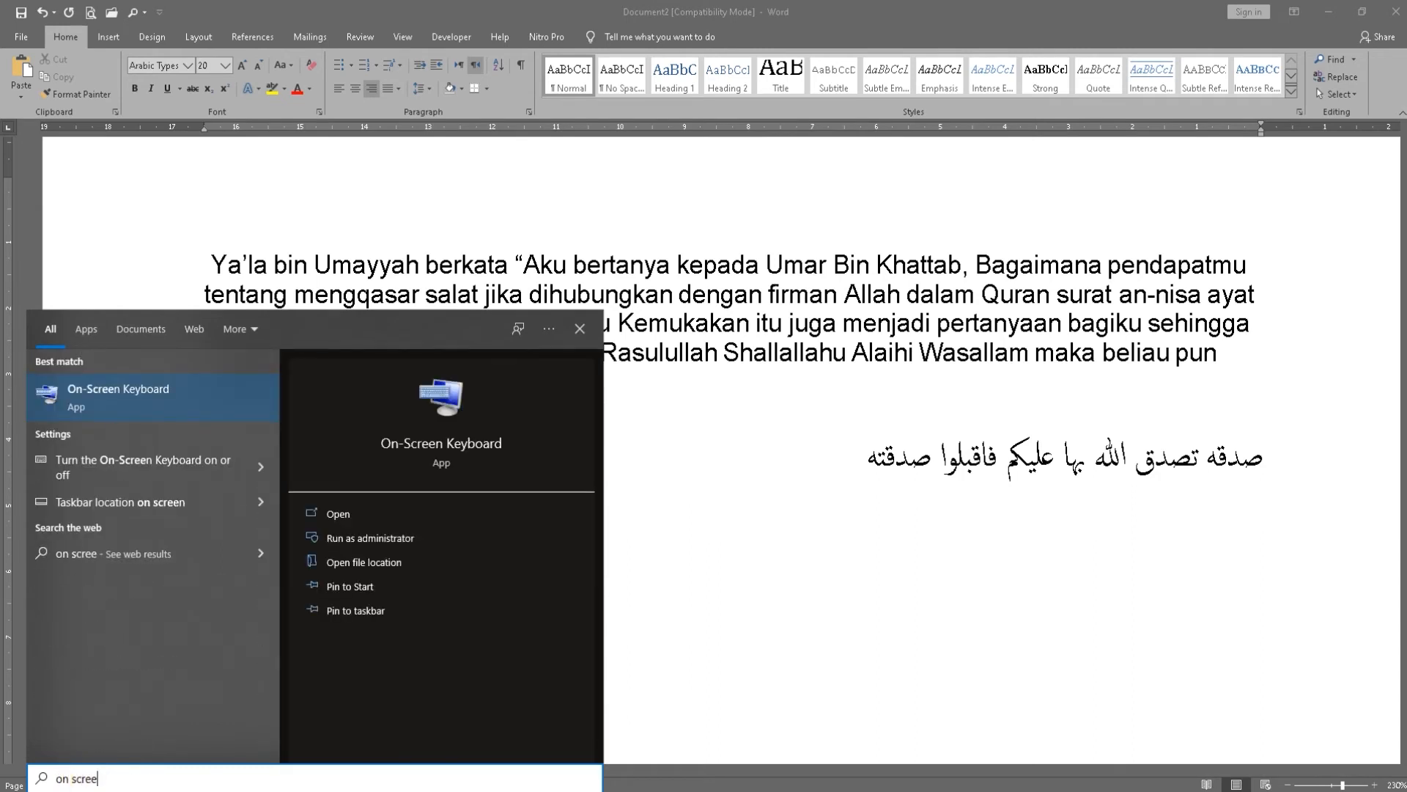
pyautogui.click(98, 406)
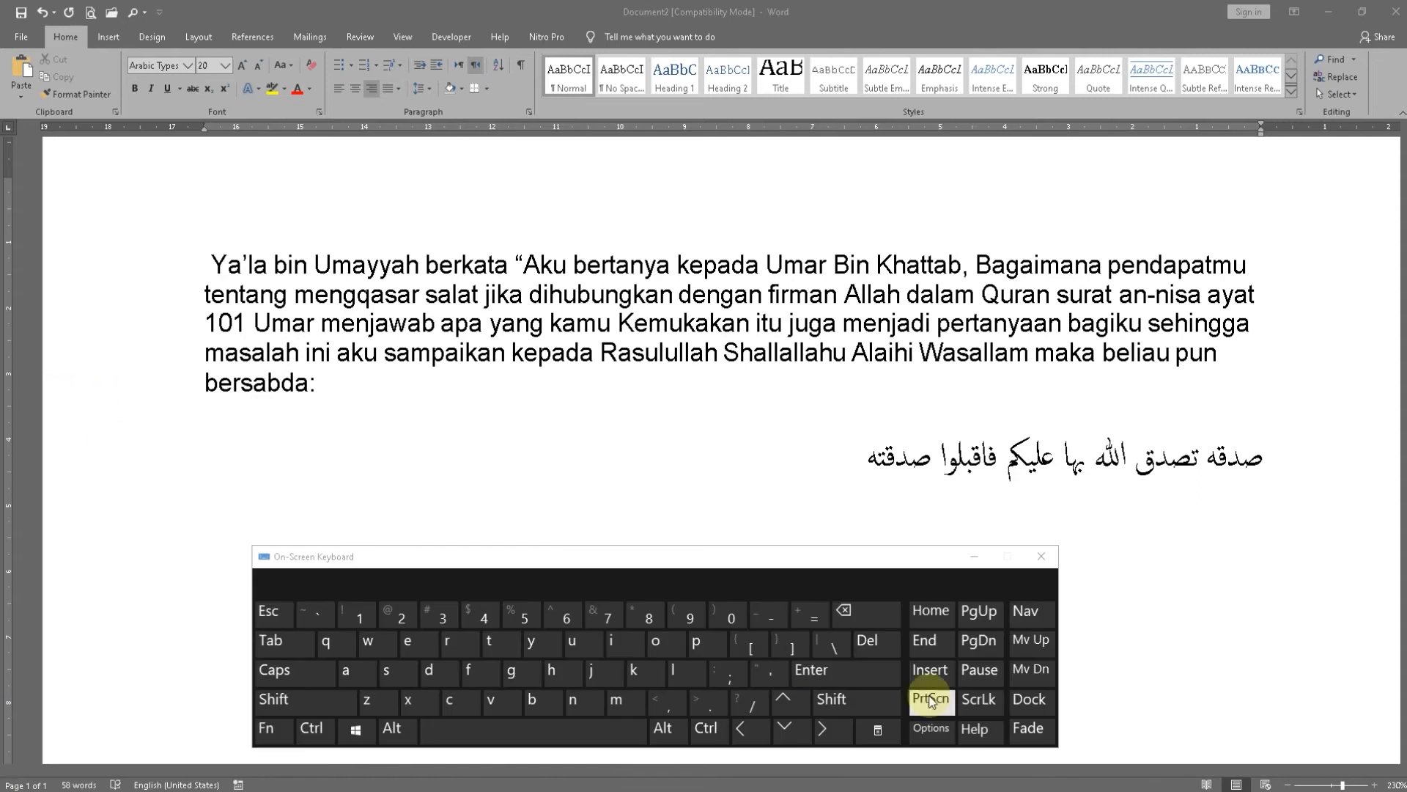
# Return to the document, switch the input language to Arabic (101) and bring up the Arabic layout on the On-Screen Keyboard
pyautogui.click(1162, 447)
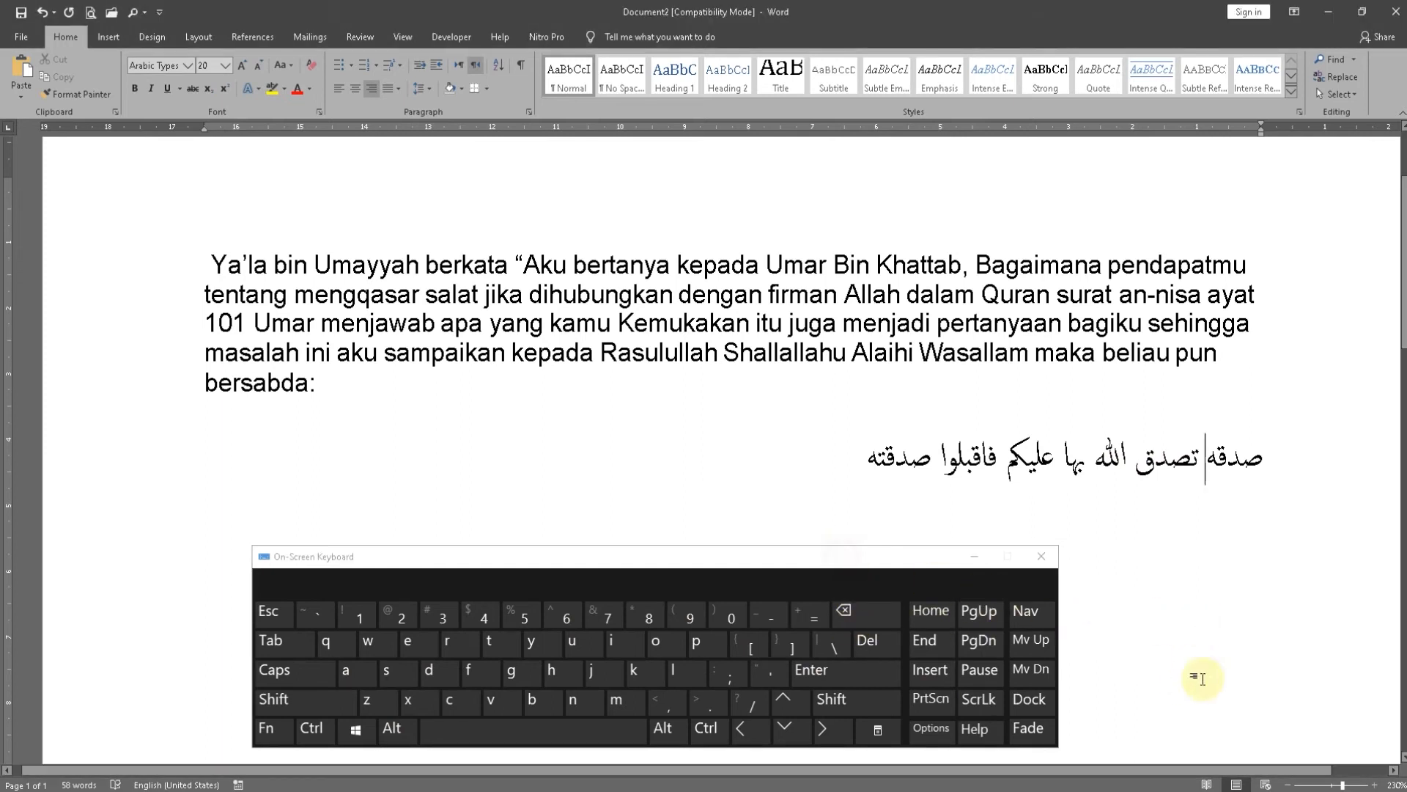
pyautogui.click(1297, 790)
pyautogui.click(1290, 730)
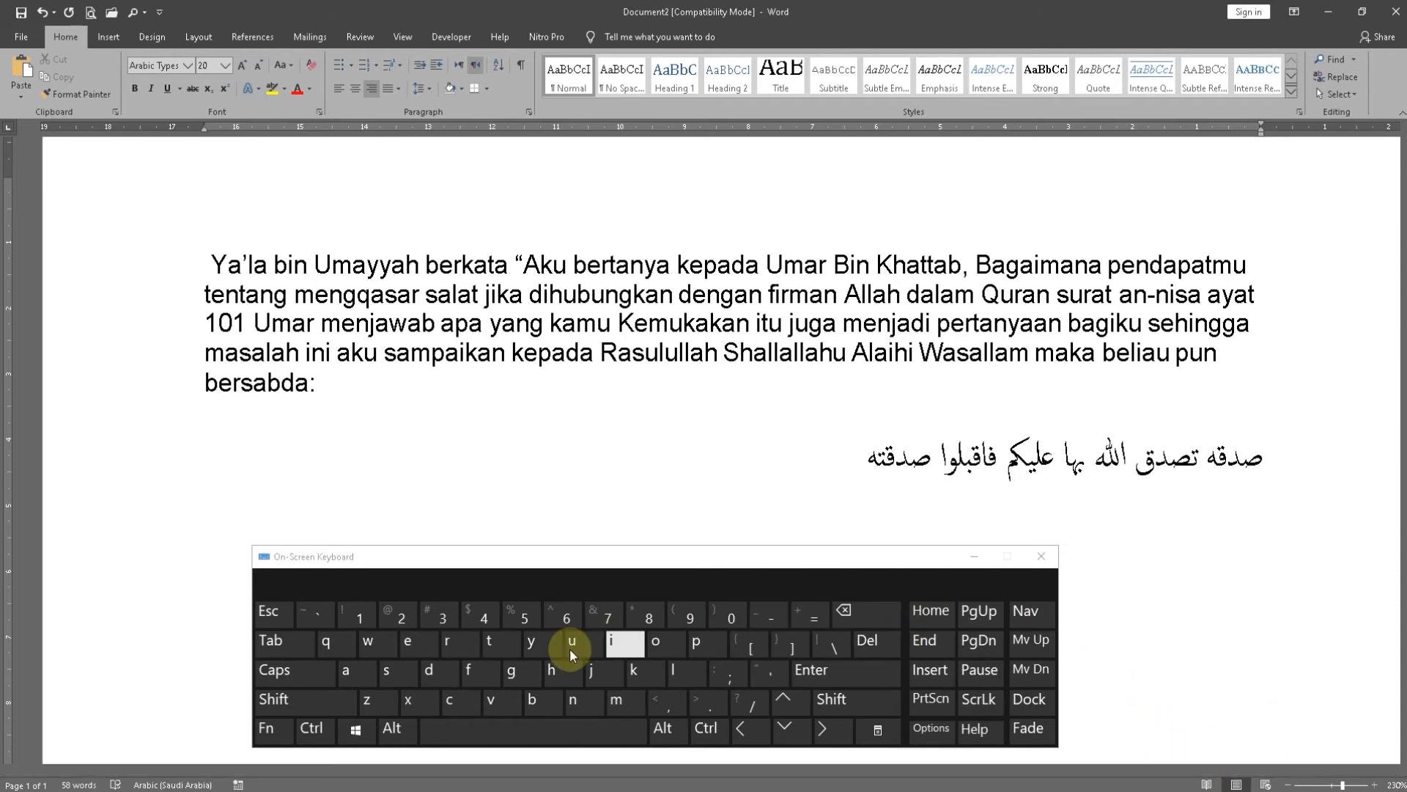
pyautogui.click(565, 560)
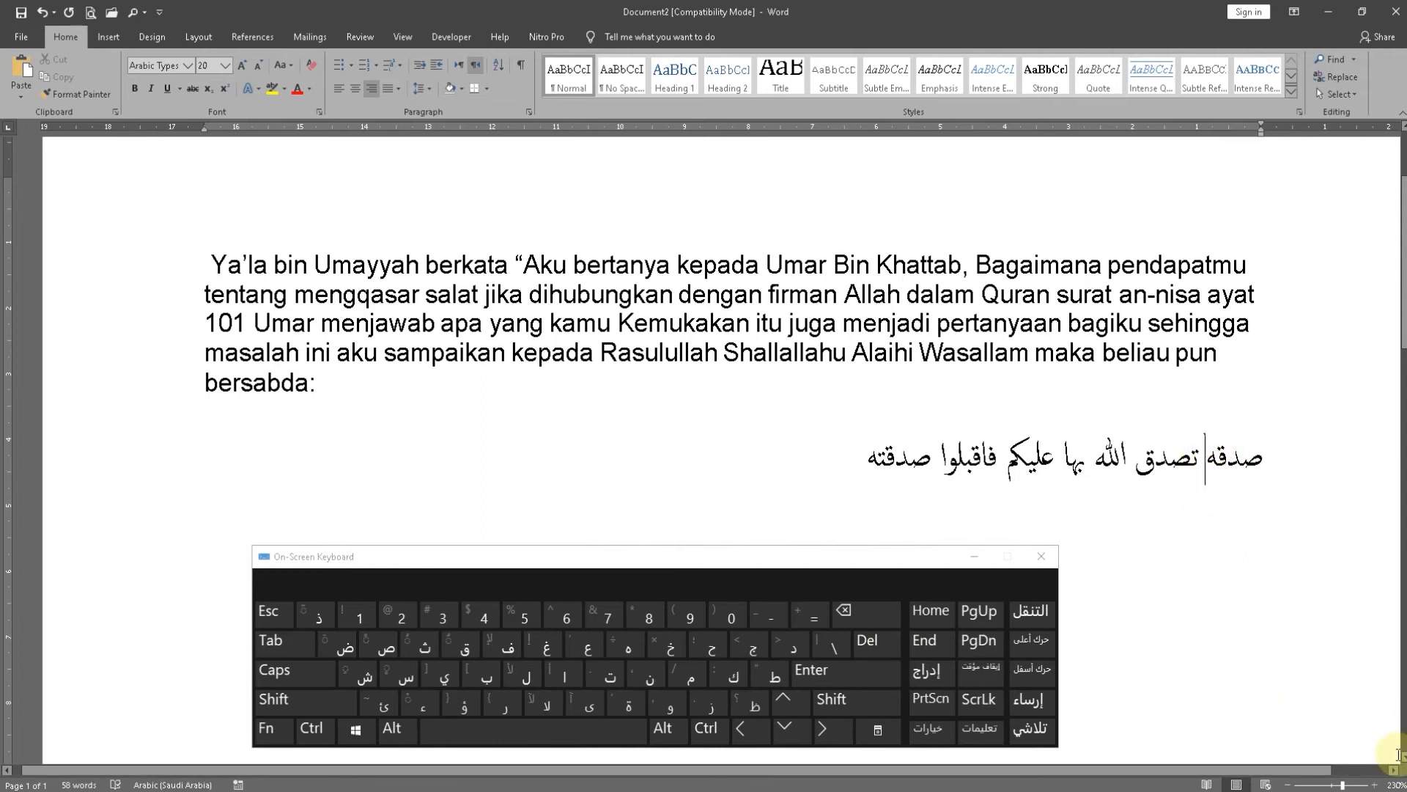
# Replace the final ه of the first Arabic word with ة so that it reads "صدقة"
pyautogui.press('BackSpace')
pyautogui.press('shift')
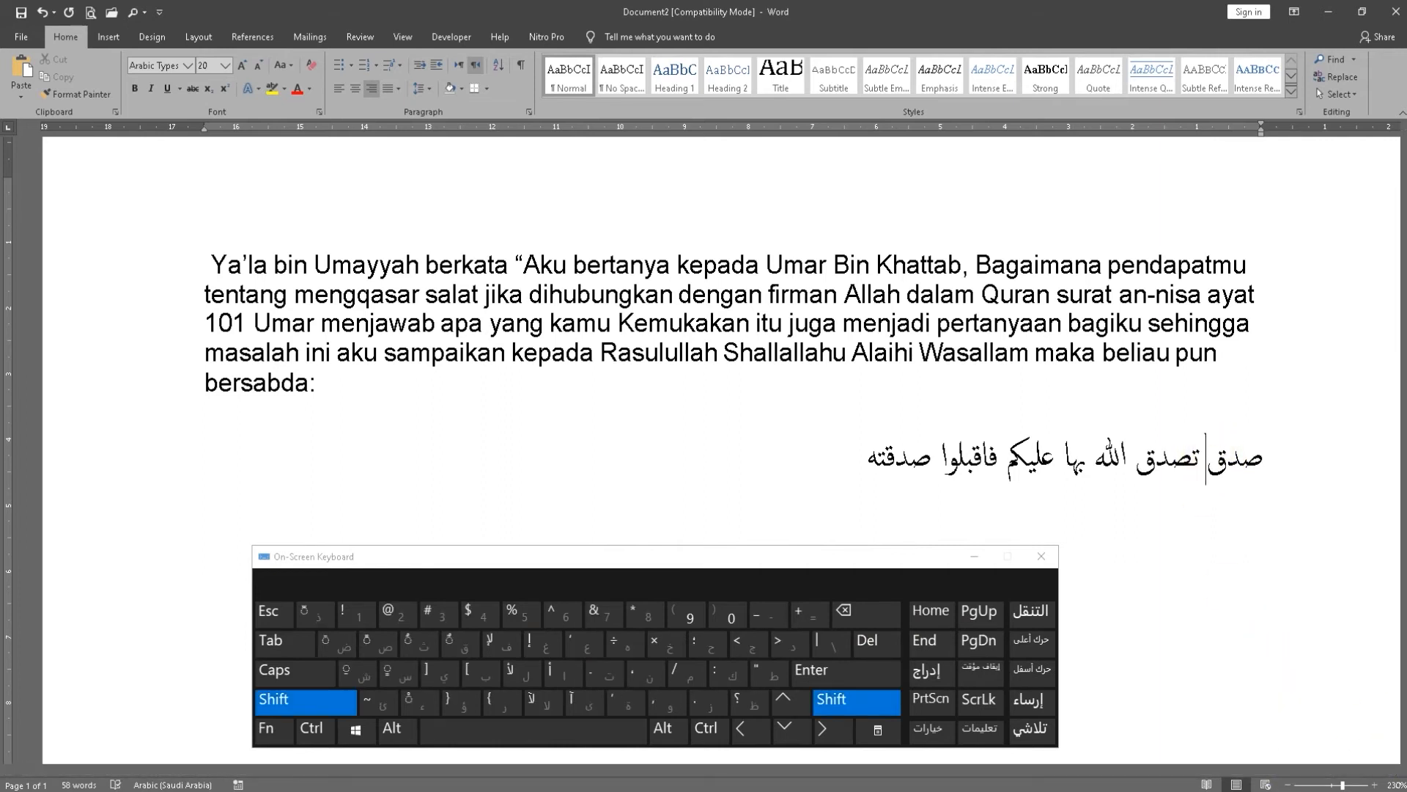
pyautogui.click(627, 710)
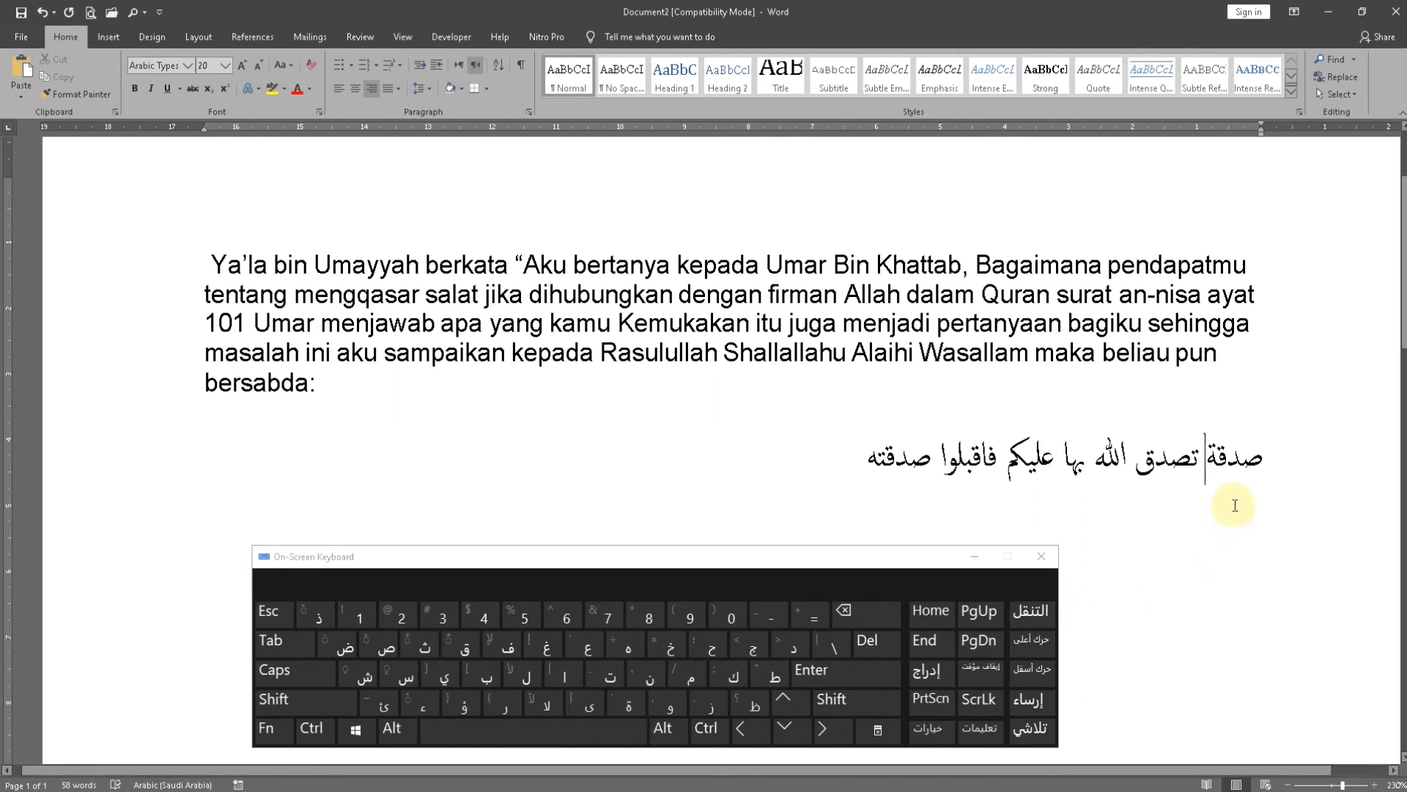
# Add a fatha over each of the letters ص, د and ق in the first word "صدقة"
pyautogui.click(1251, 466)
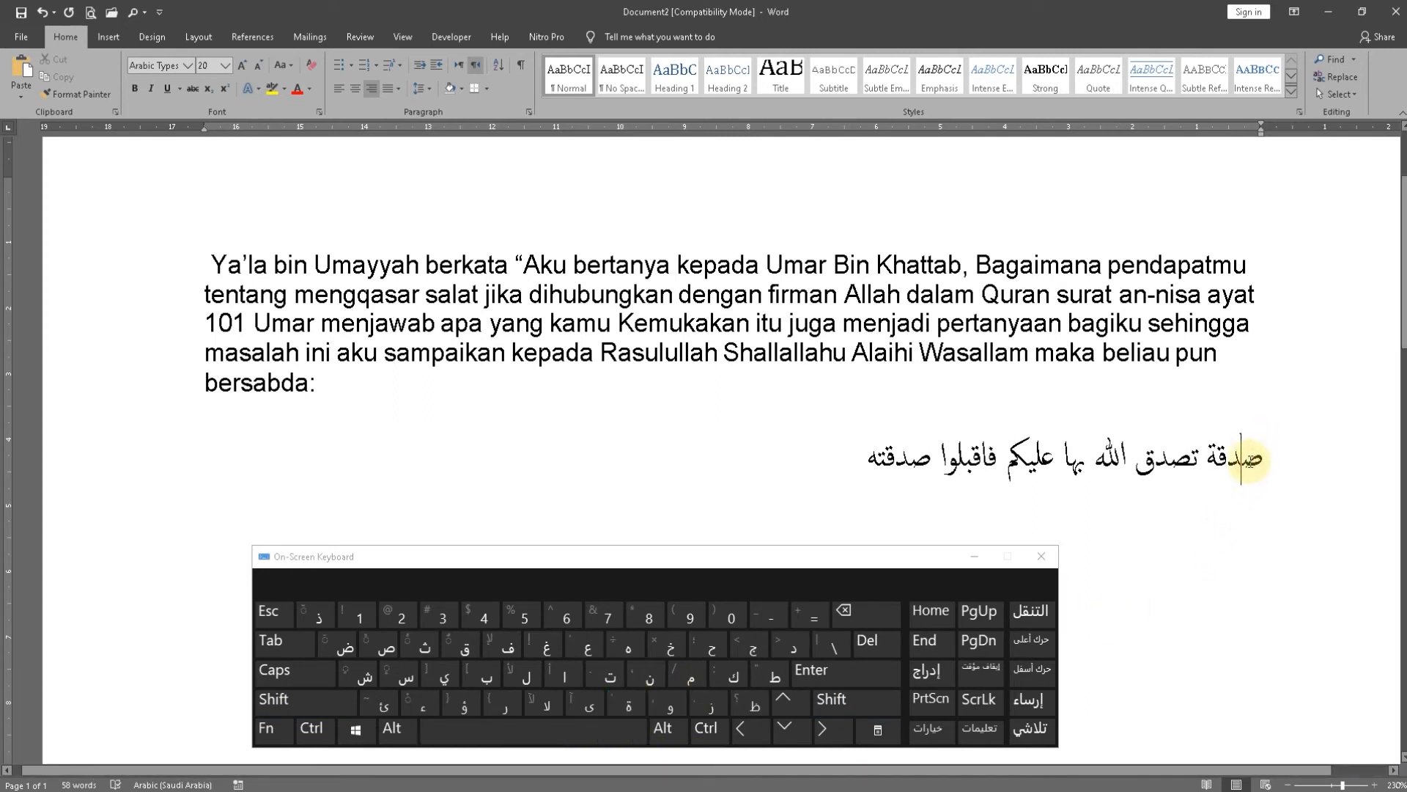
pyautogui.click(353, 708)
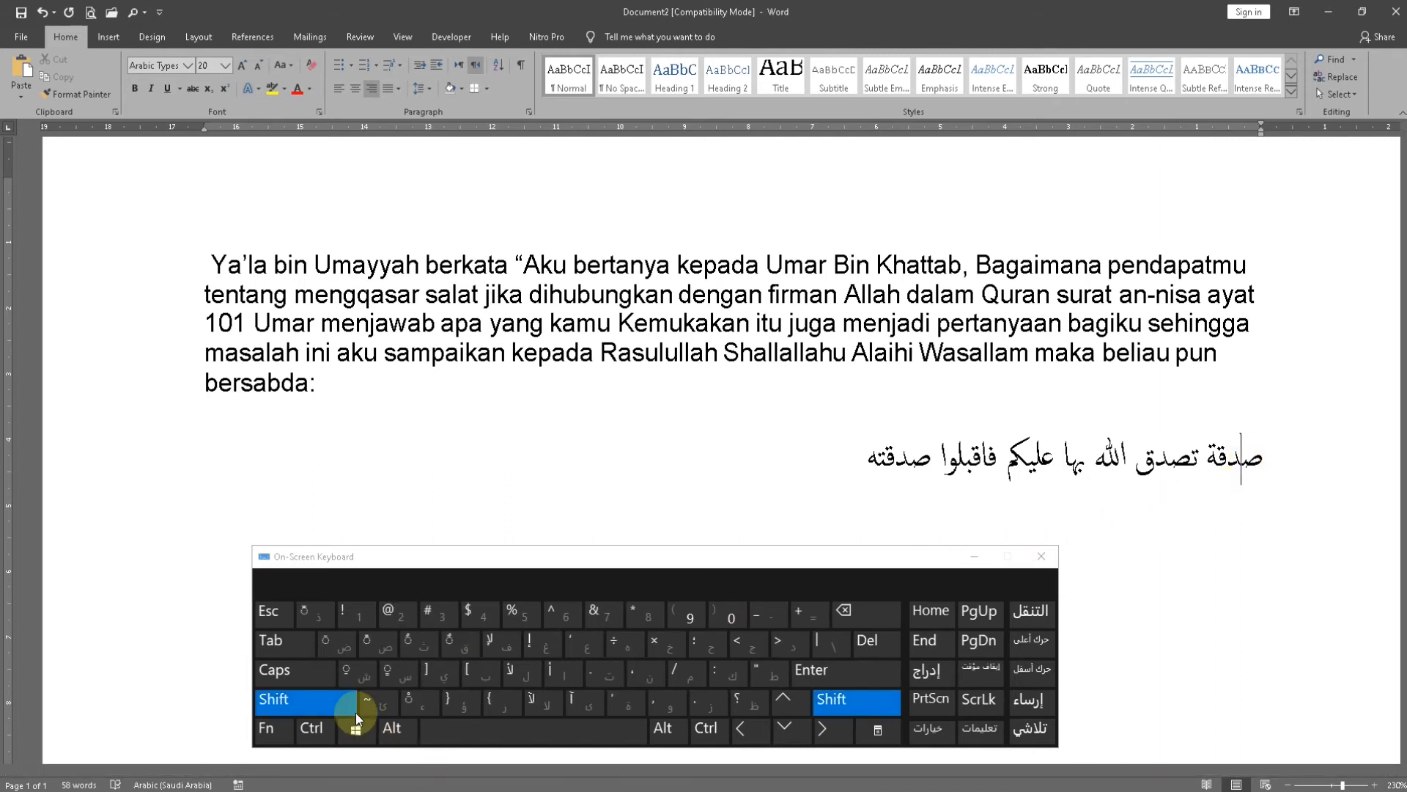
pyautogui.click(334, 642)
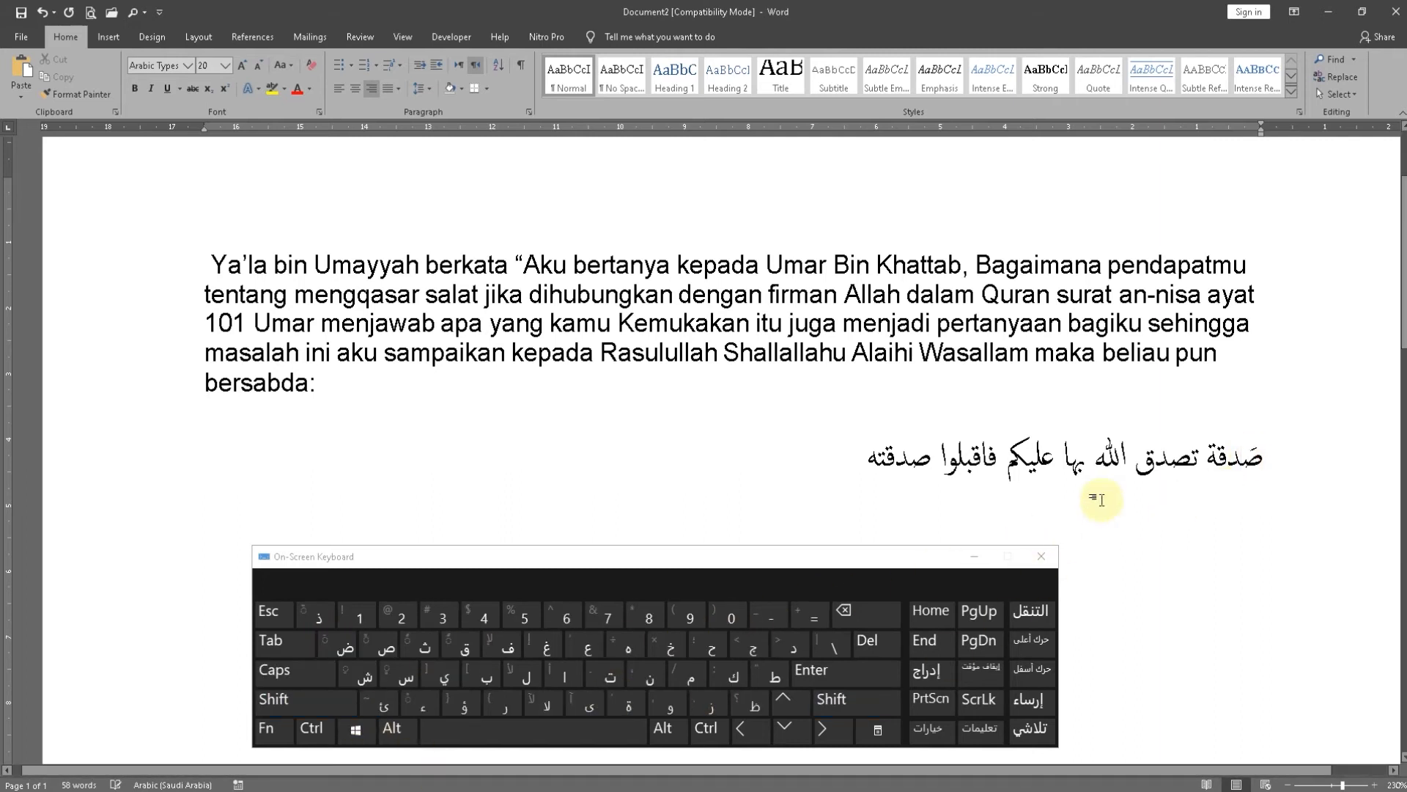
pyautogui.click(1223, 467)
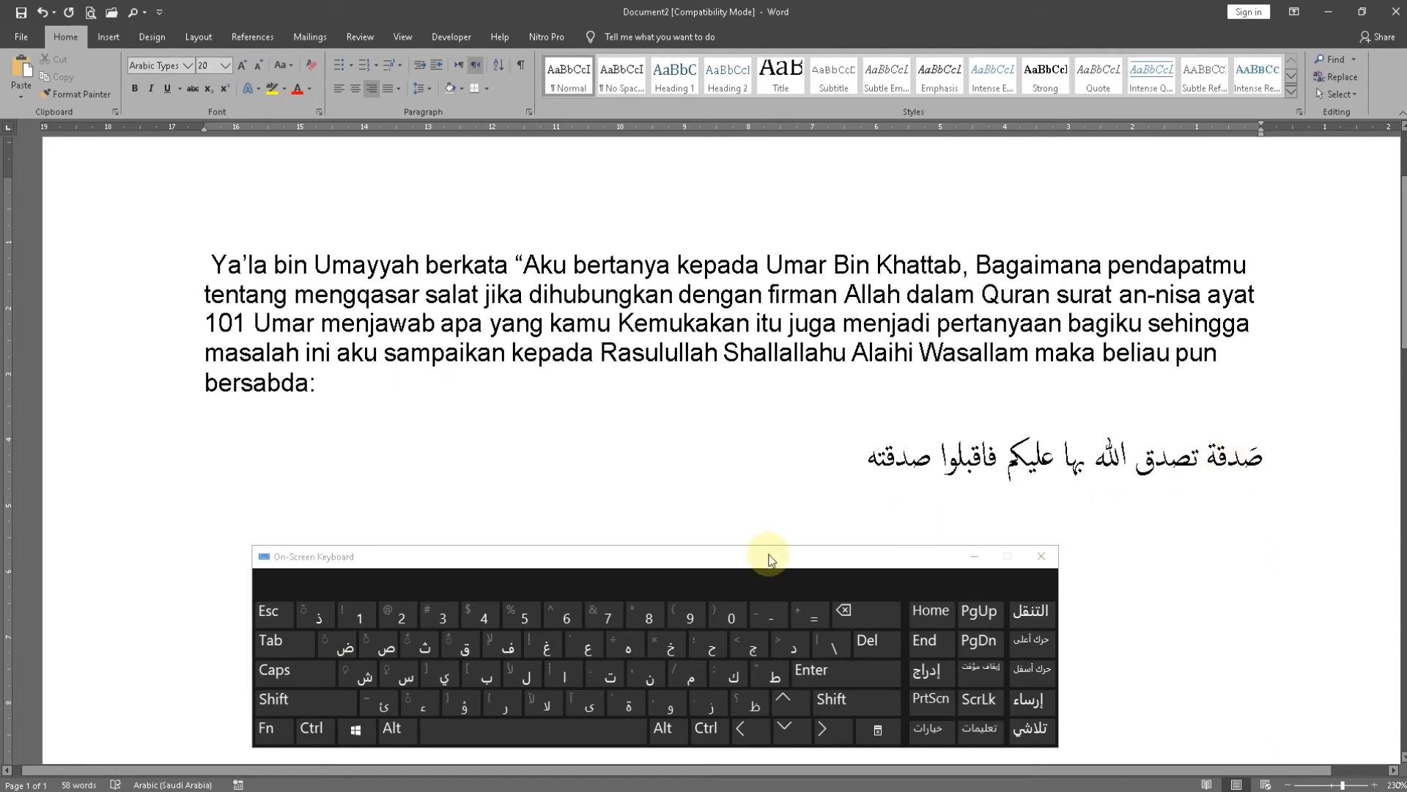
pyautogui.click(337, 702)
pyautogui.click(335, 642)
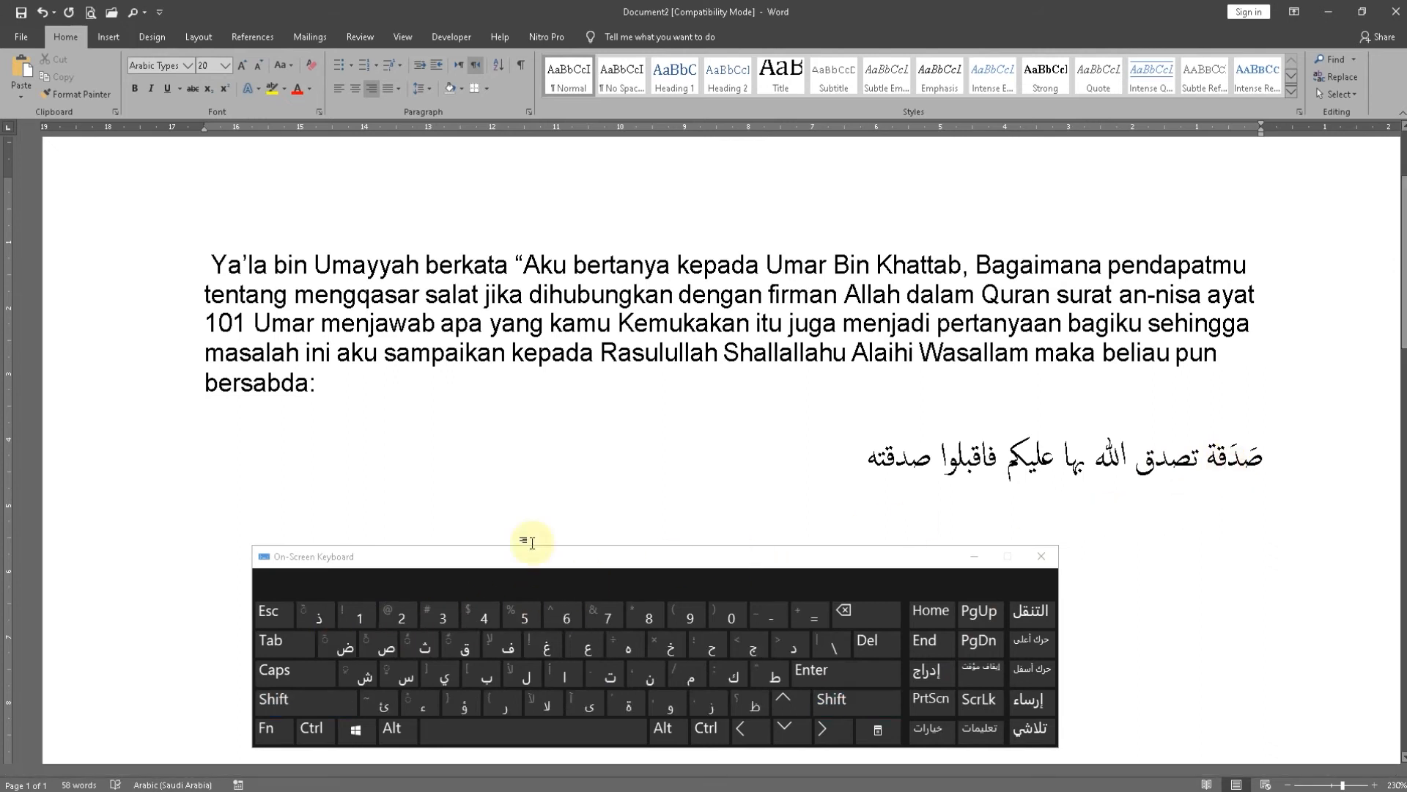
pyautogui.click(330, 702)
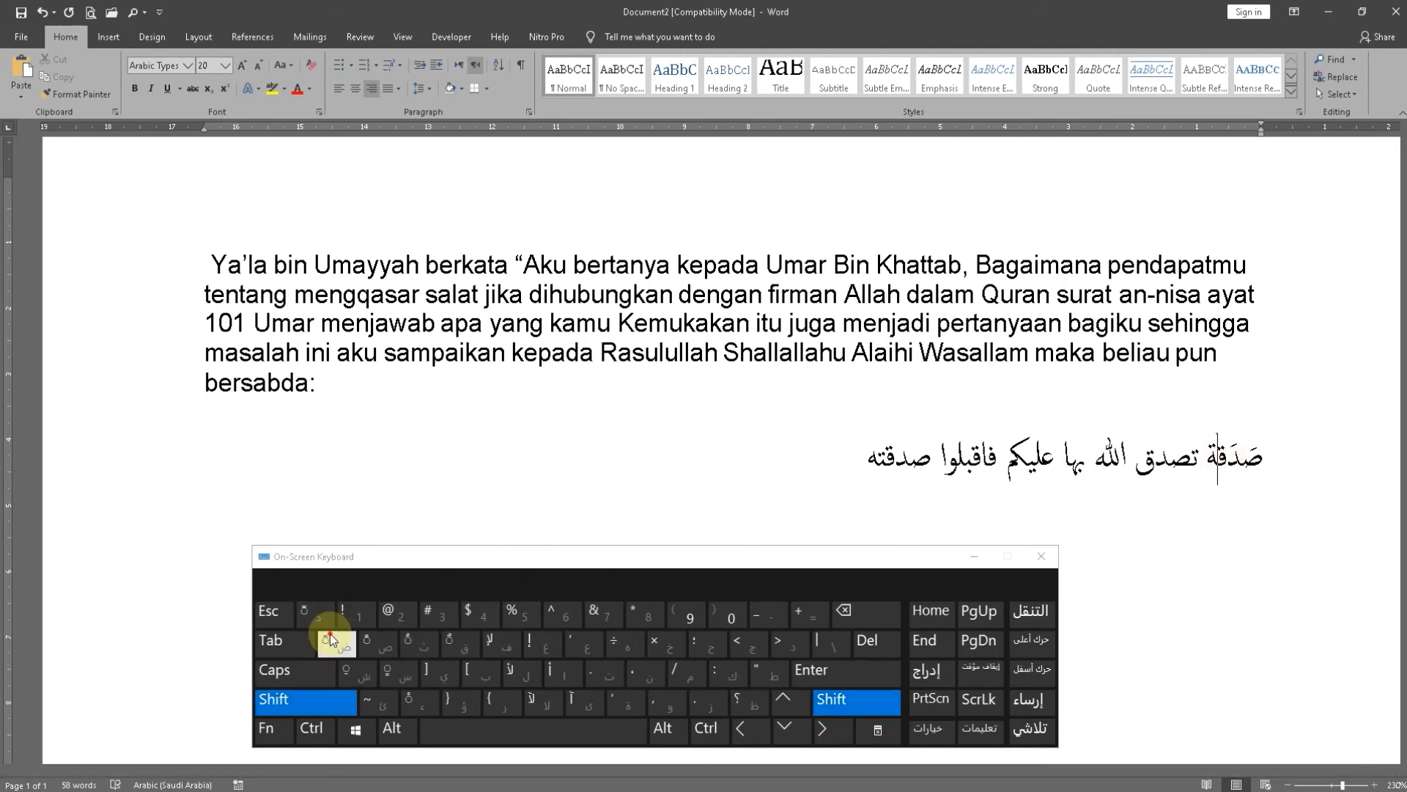
pyautogui.click(335, 642)
# Add a tanwin damma over the final ة of the first word to make "صَدَقَةٌ"
pyautogui.press('shift')
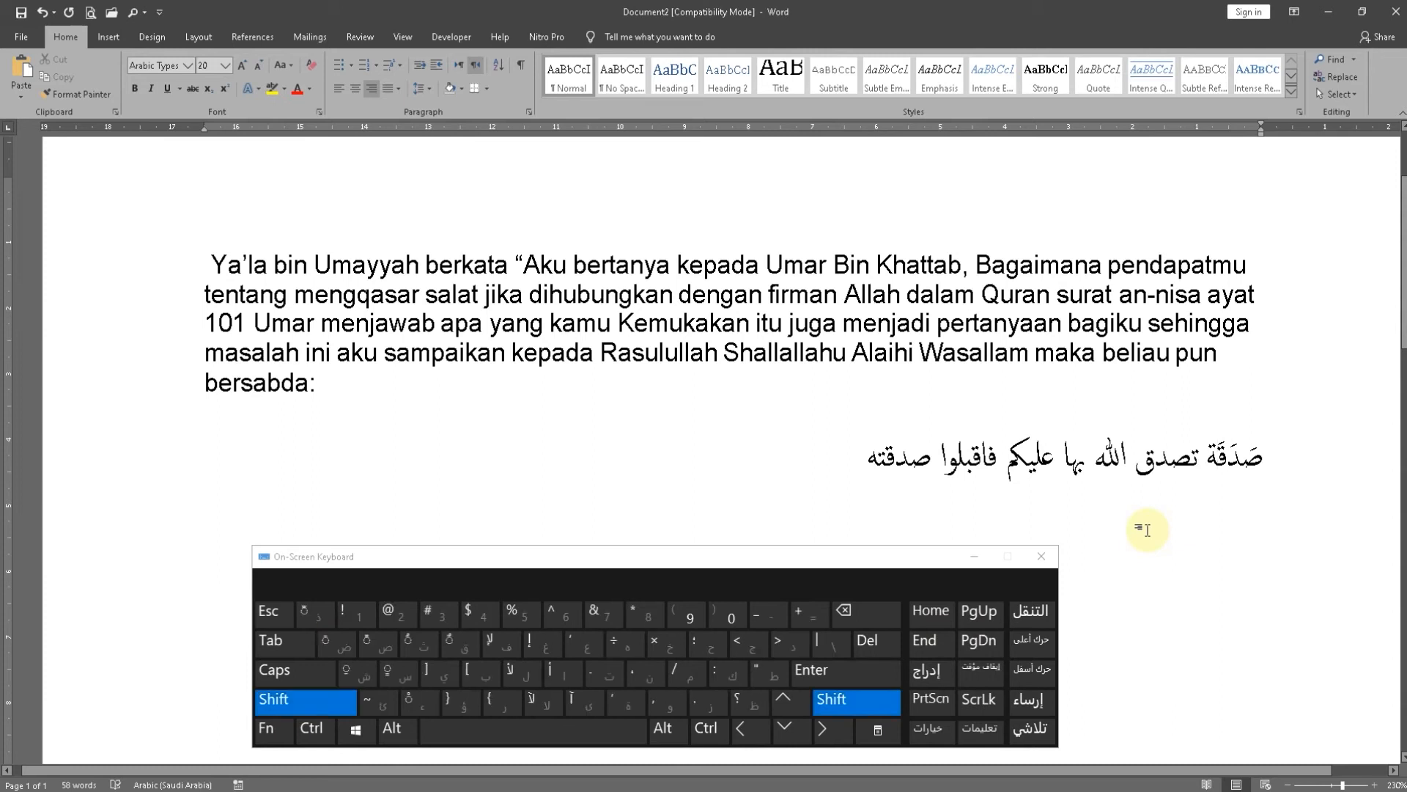
pyautogui.press('shift')
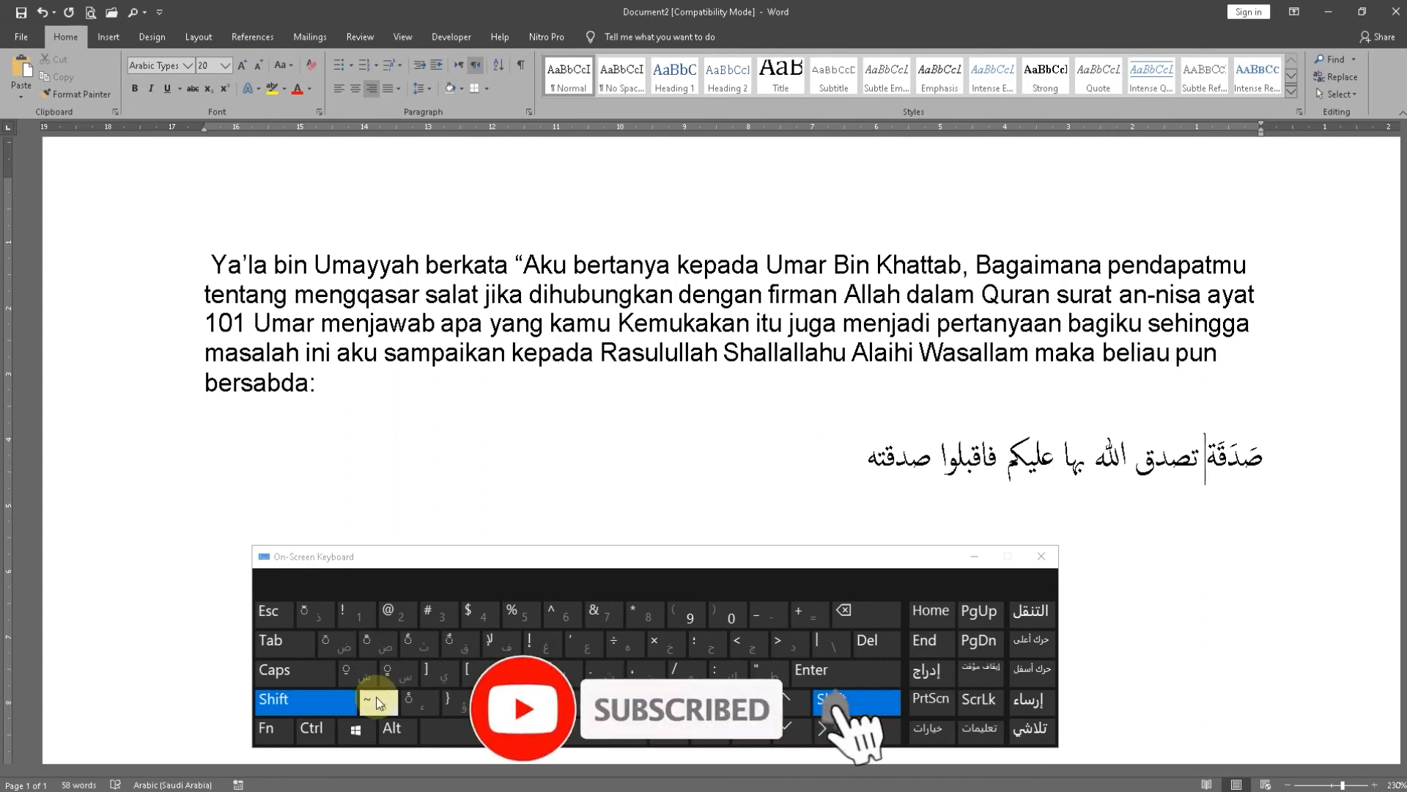
pyautogui.click(450, 642)
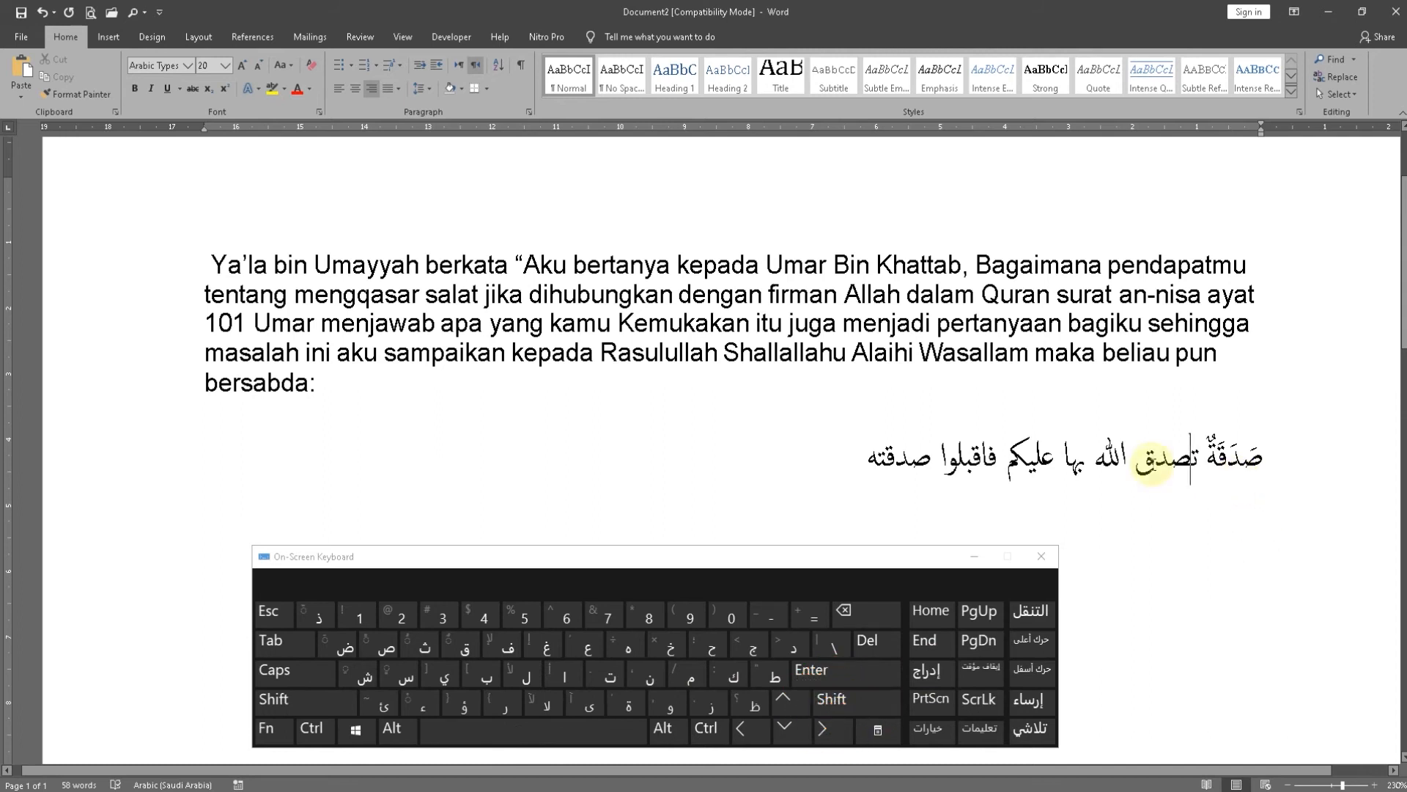
# Add a fatha over each letter of the second word "تصدق" to make "تَصَدَقَ"
pyautogui.press('shift')
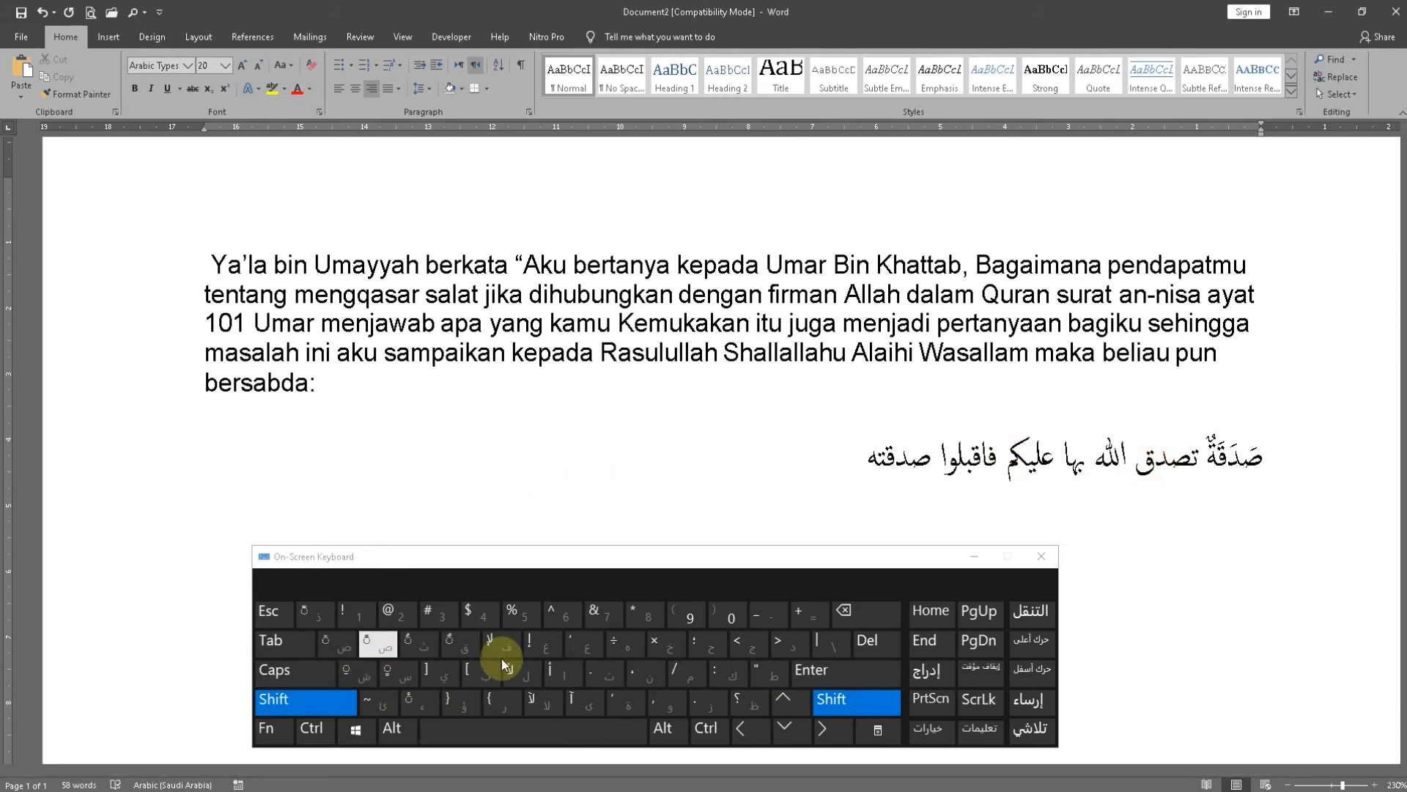
pyautogui.click(339, 642)
pyautogui.click(339, 643)
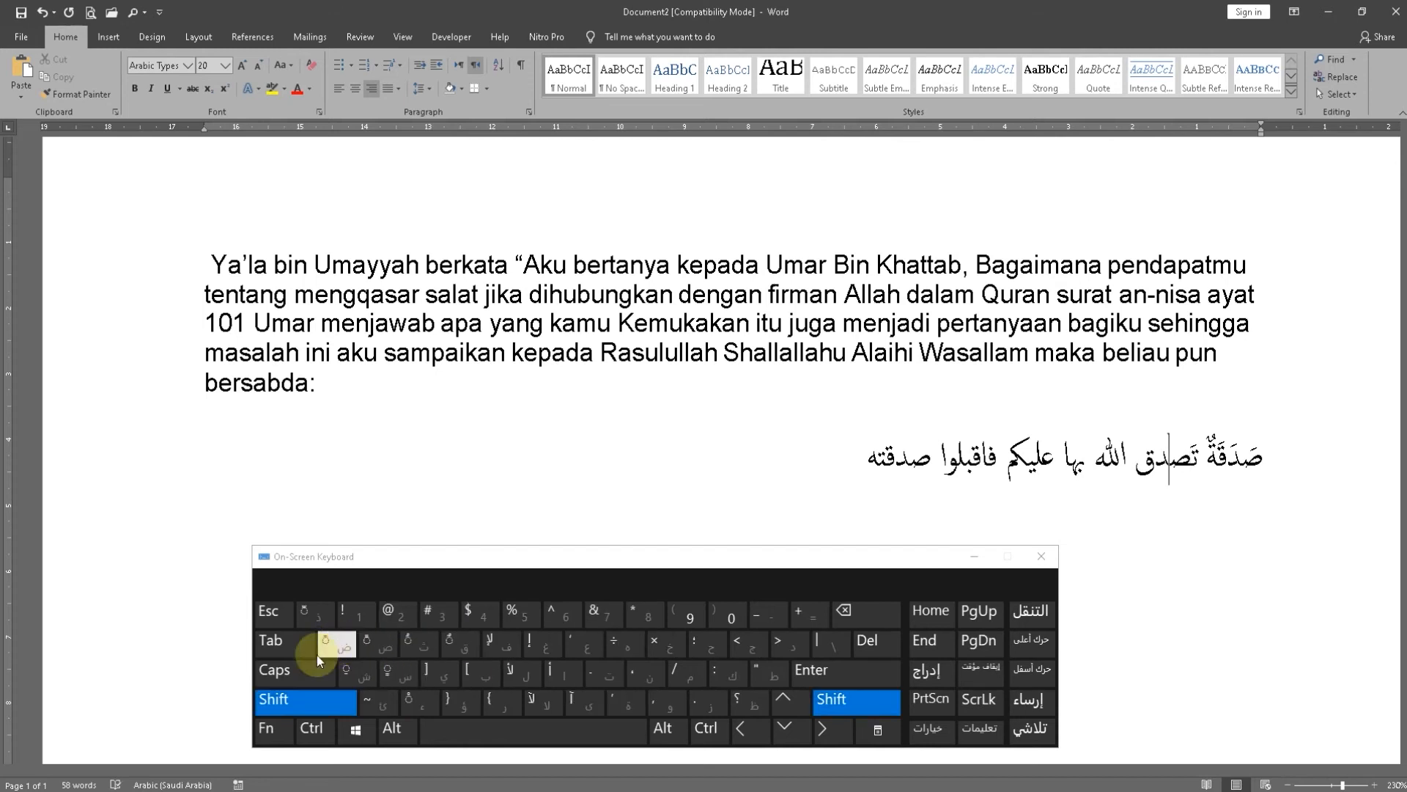
pyautogui.click(343, 648)
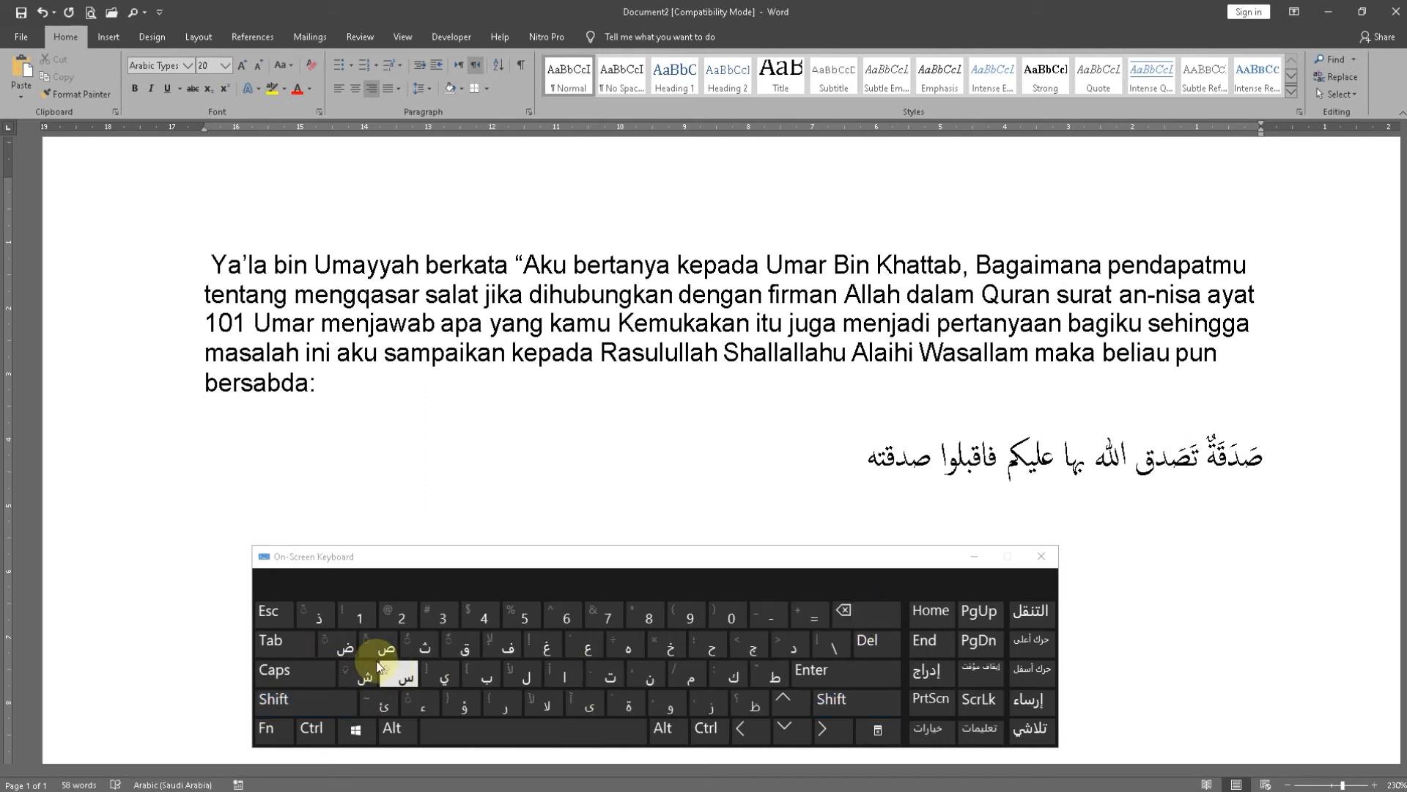
pyautogui.press('shift')
pyautogui.click(343, 643)
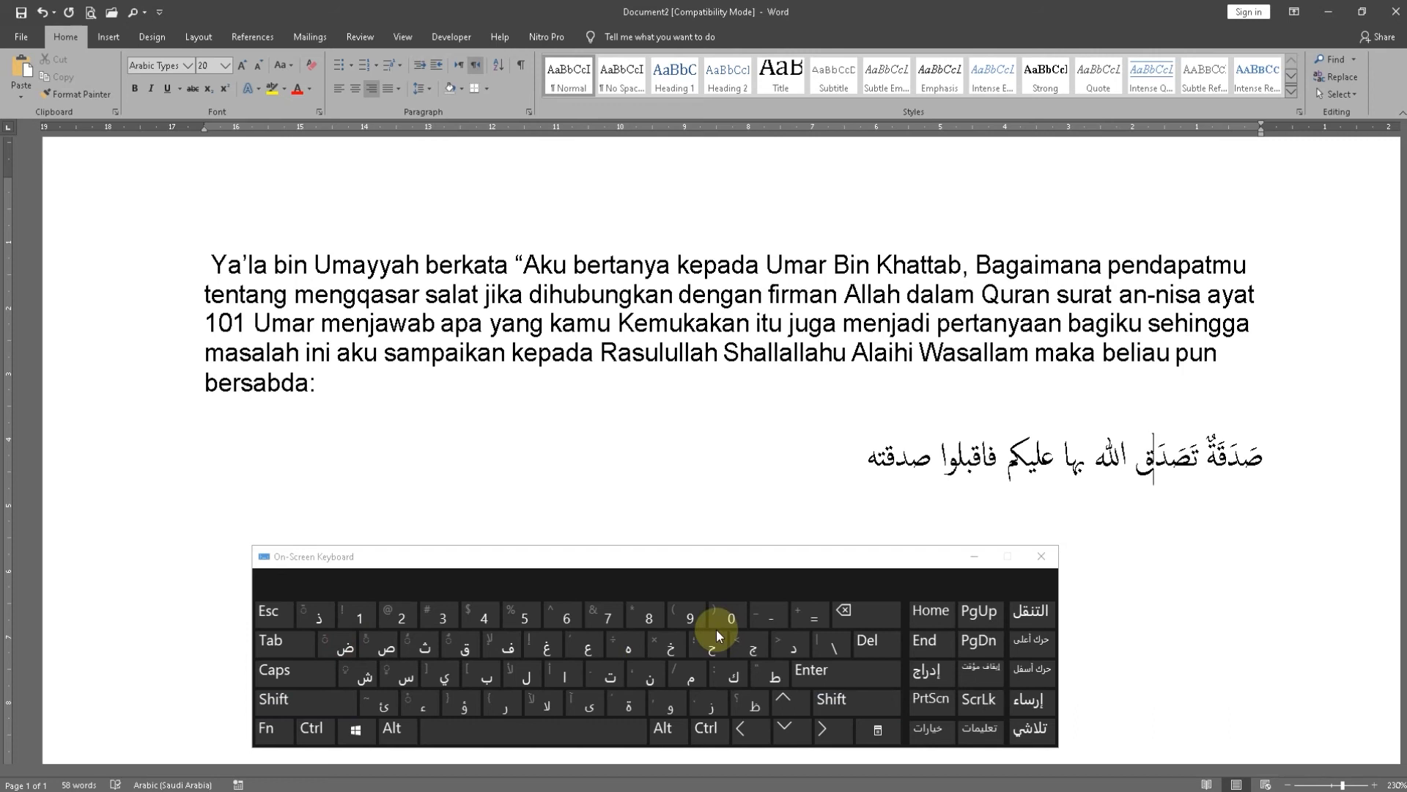
pyautogui.press('shift')
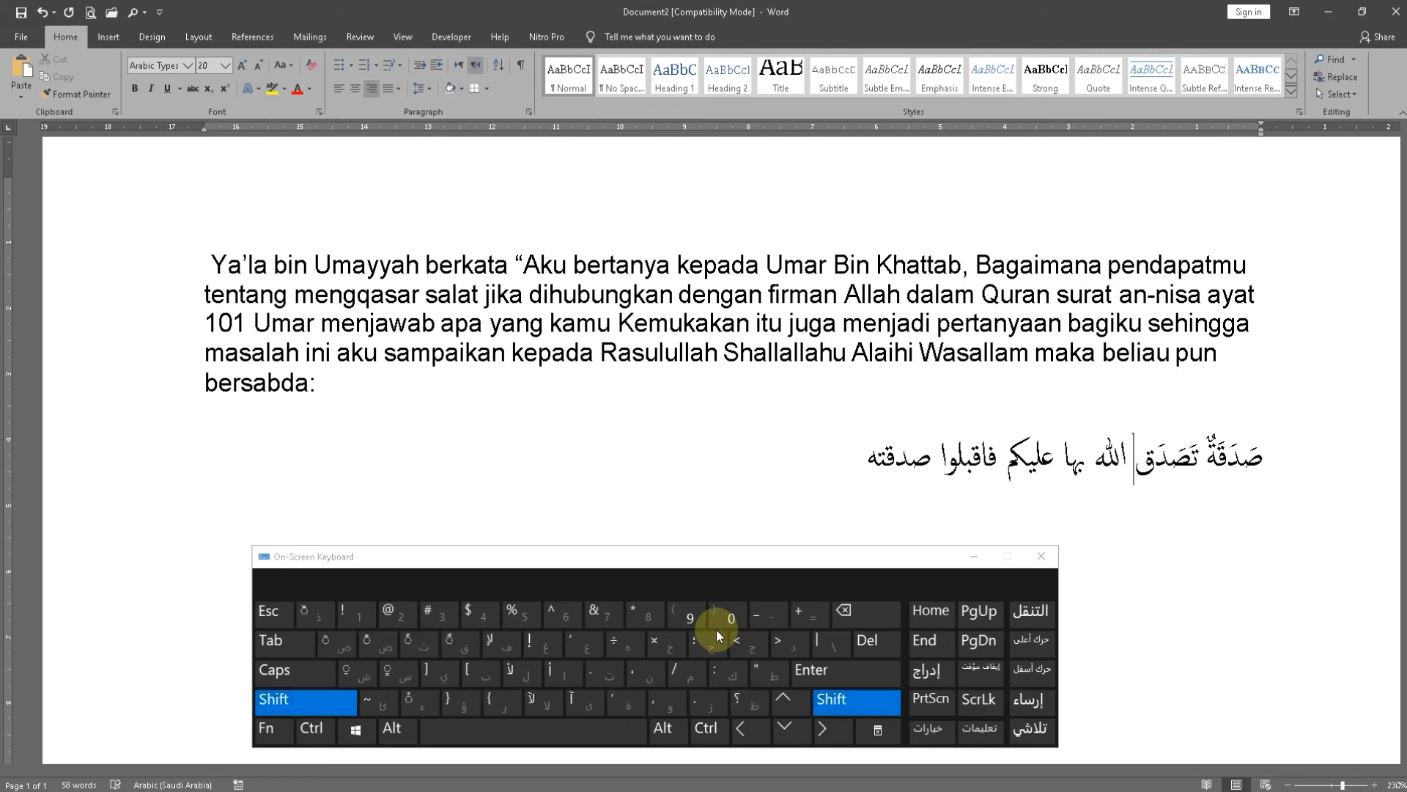
pyautogui.click(346, 645)
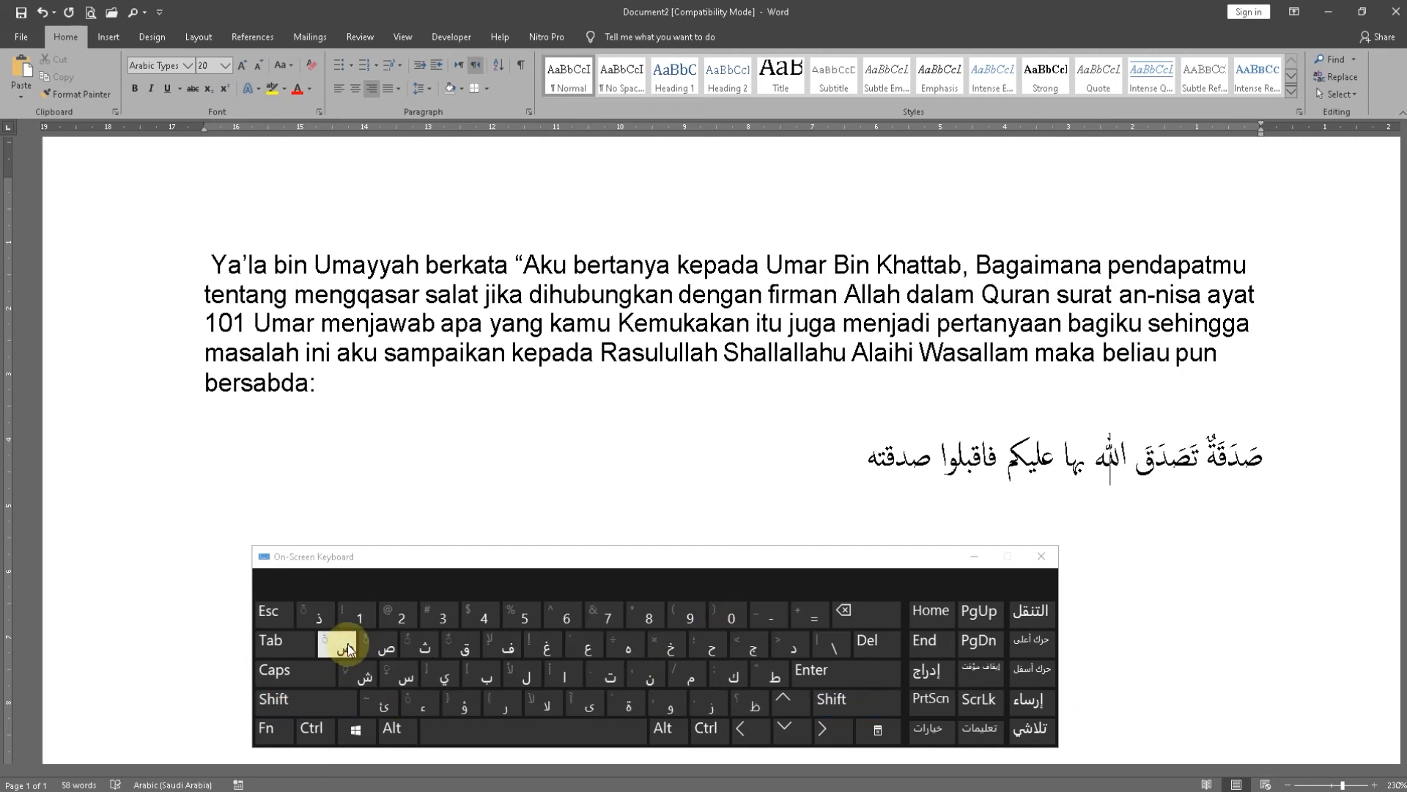
# Try a tanwin damma over the final ه of "الله" and undo the deletion of the space after the word
pyautogui.click(308, 700)
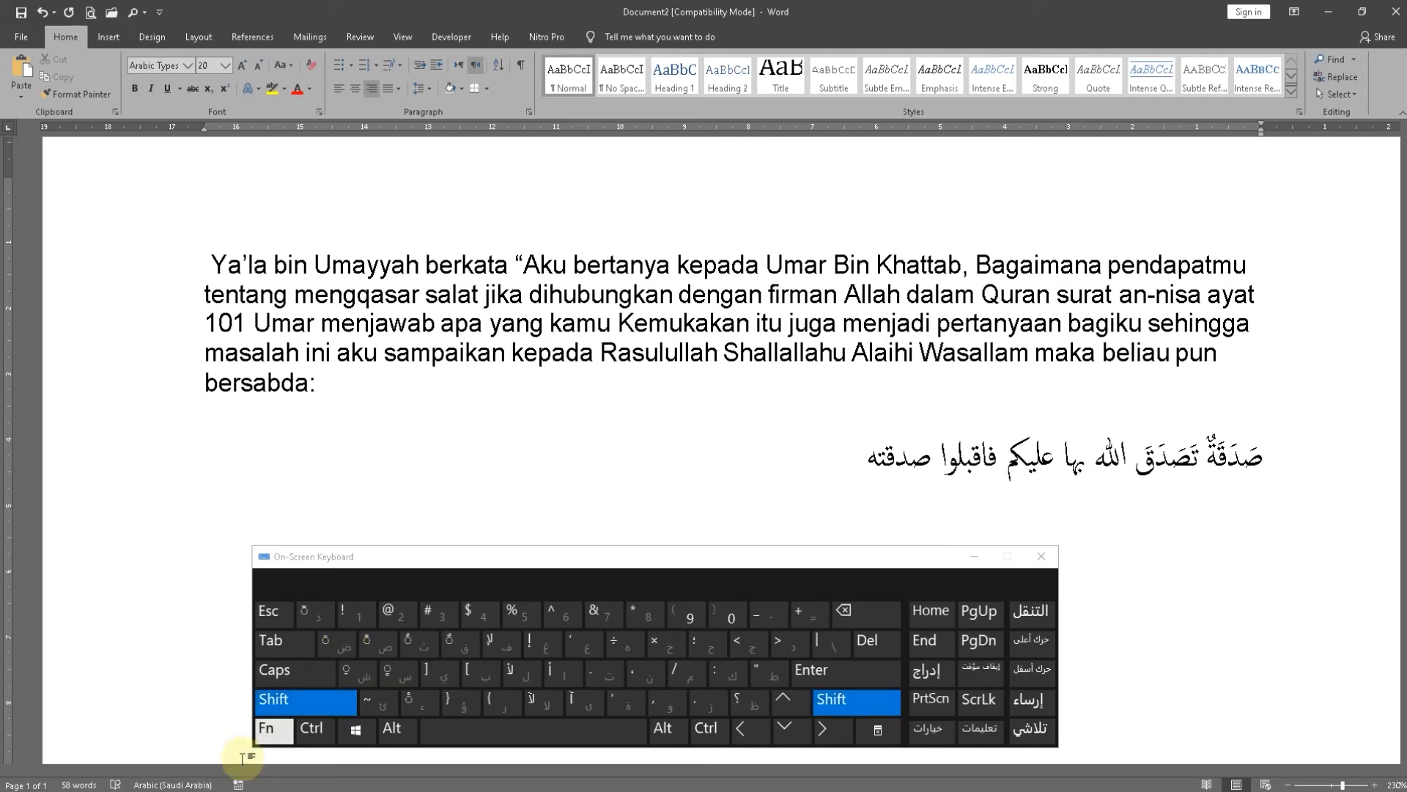
pyautogui.click(450, 651)
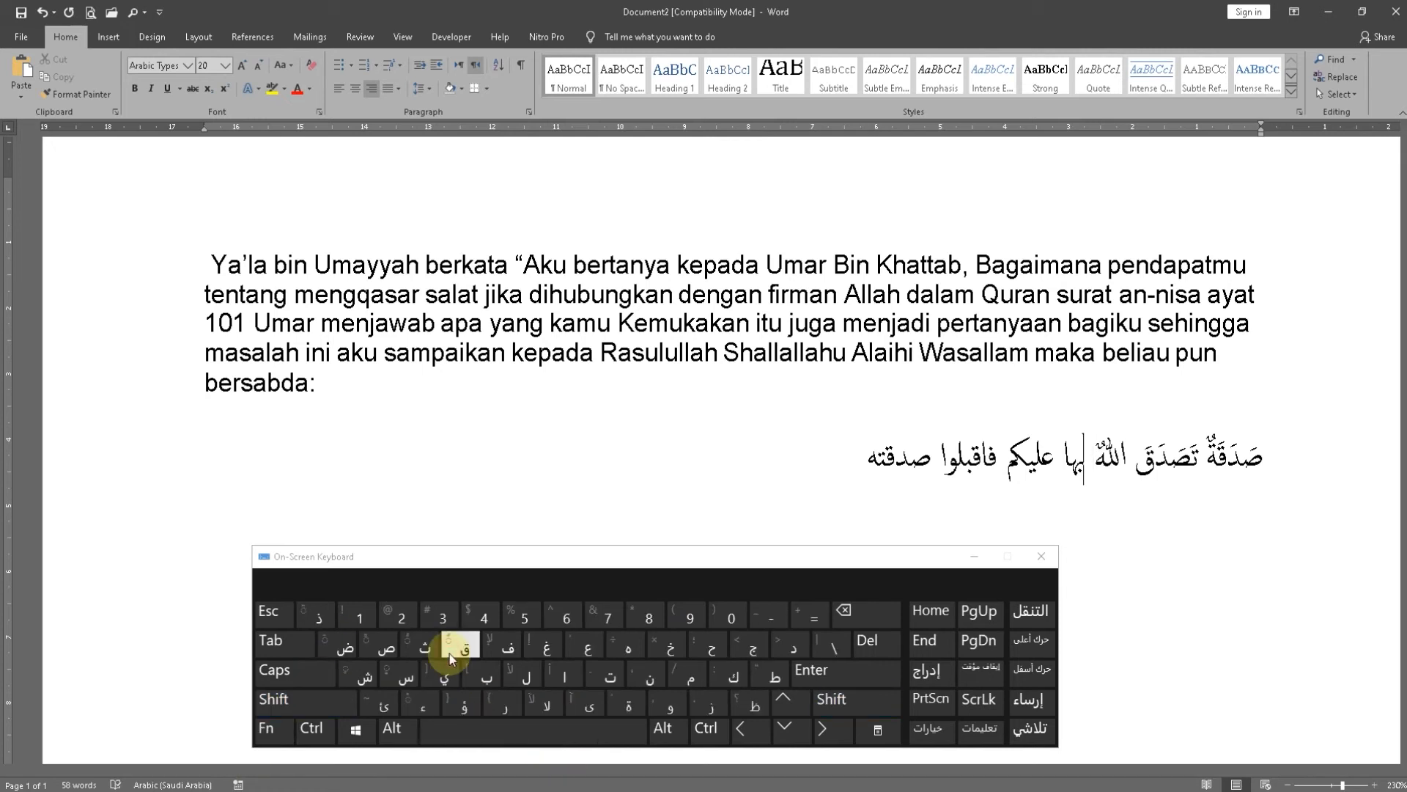
pyautogui.press('shift')
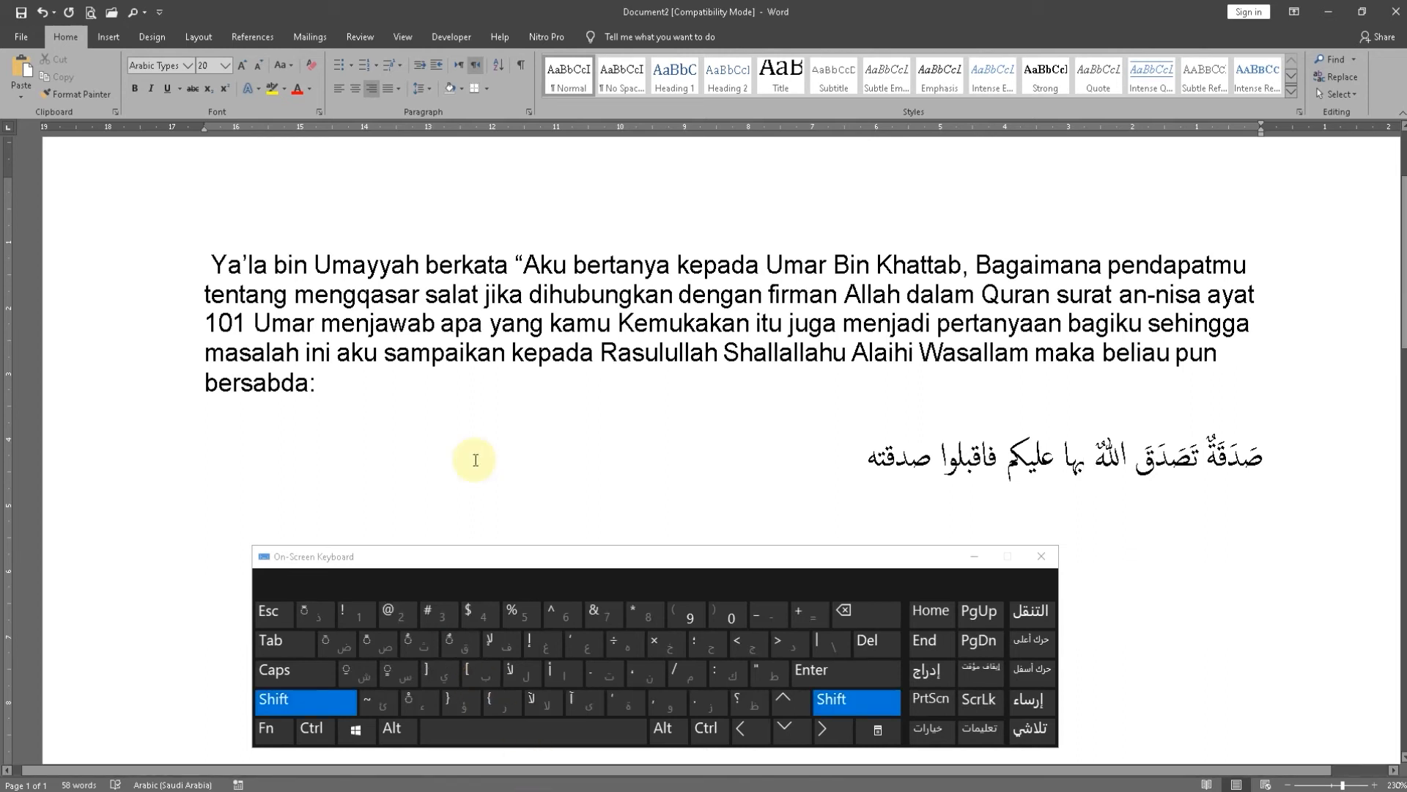
pyautogui.press('BackSpace')
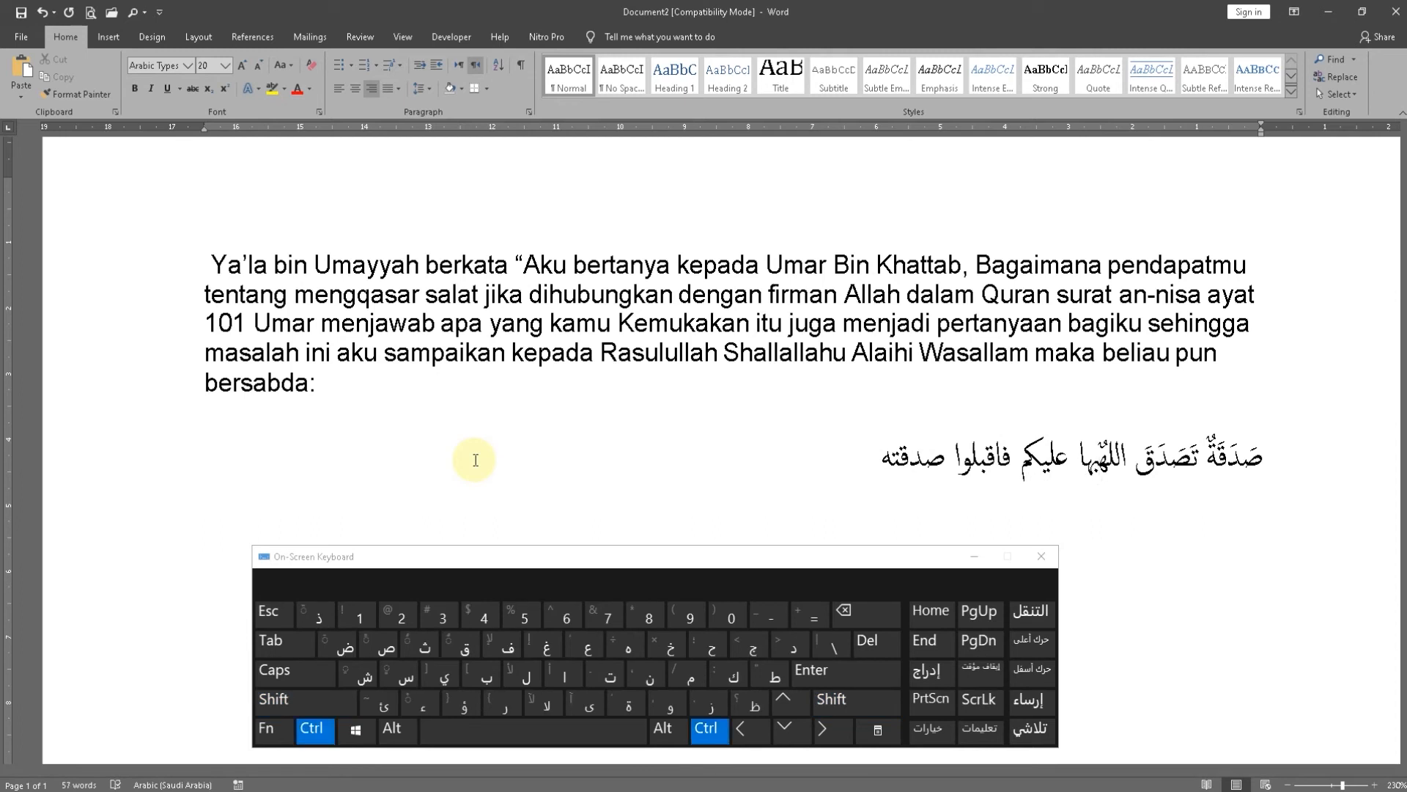
pyautogui.hotkey('ctrl', 'z')
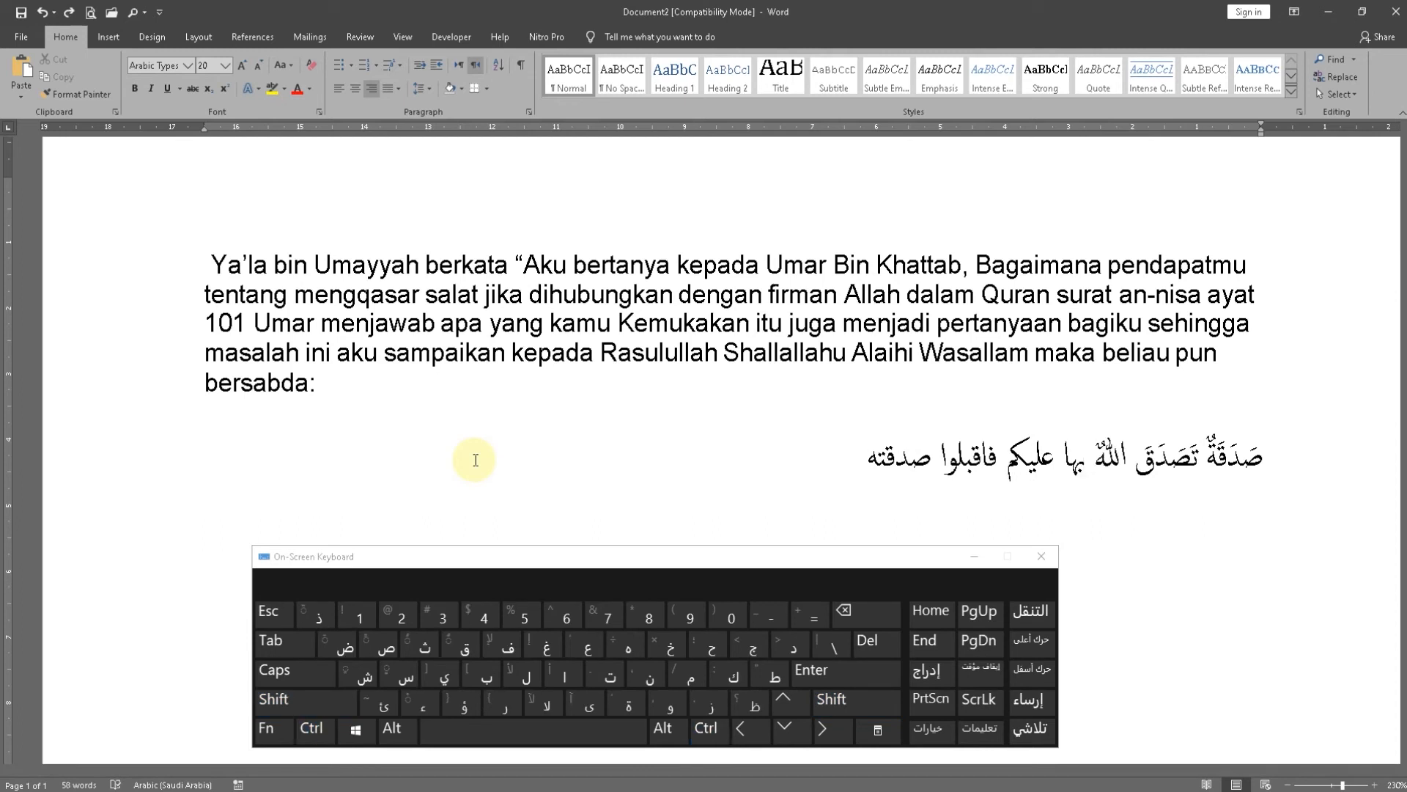
# Put a single damma over the final ه of "الله" and move the cursor to the start of the word "بها"
pyautogui.press('Right')
pyautogui.press('shift')
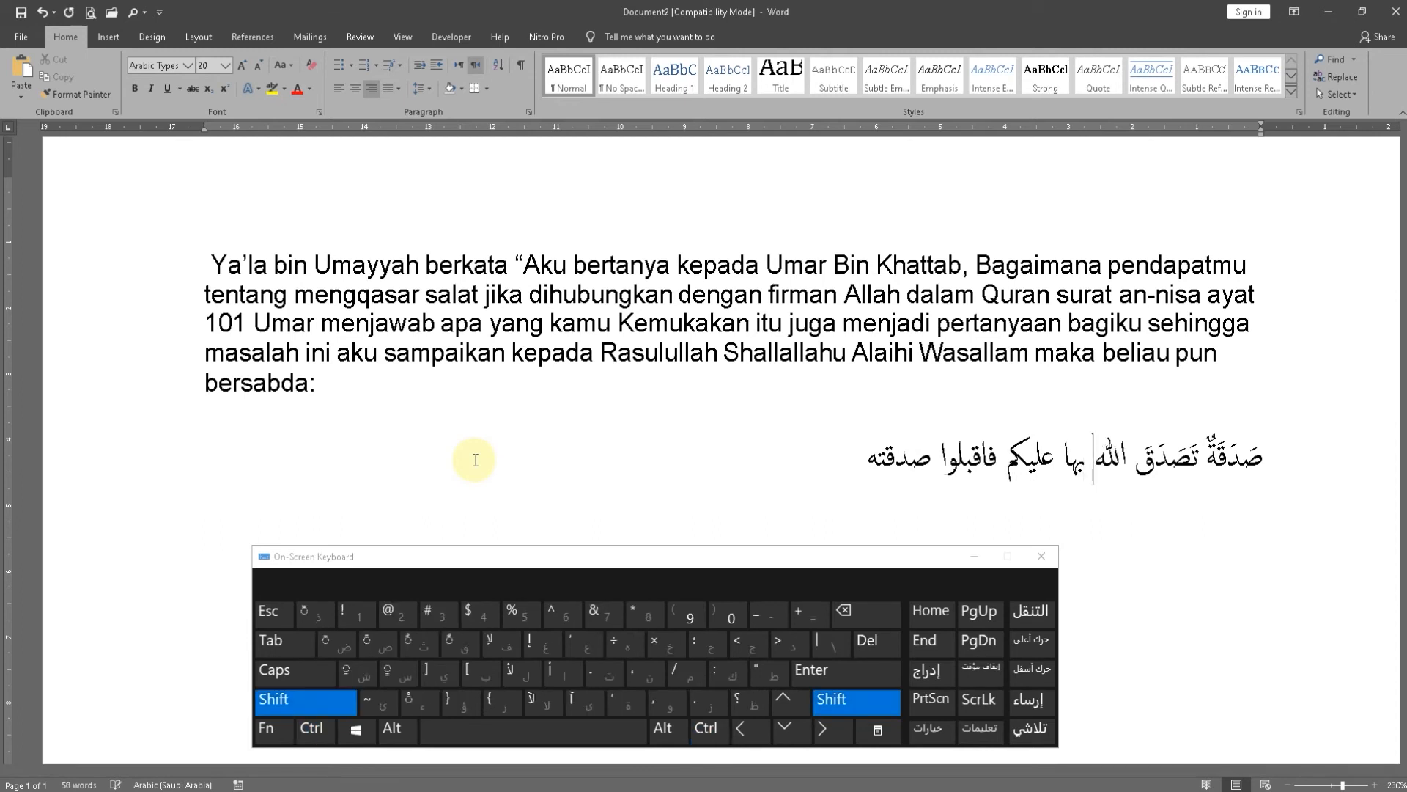
pyautogui.click(410, 644)
pyautogui.press('Left')
pyautogui.press('Left')
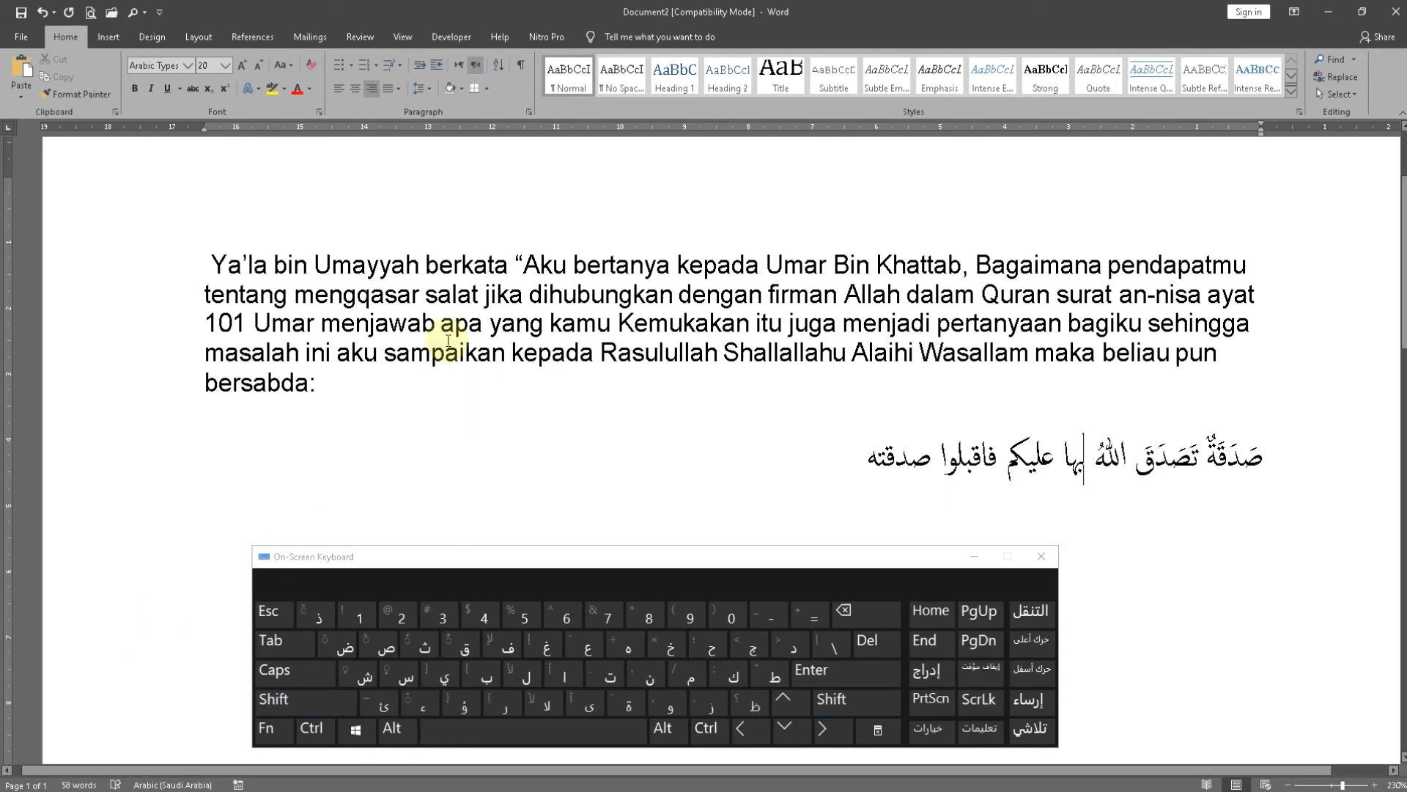
# Try a kasra under the ب and a fatha over the ه of "بها", and undo the marks
pyautogui.press('shift')
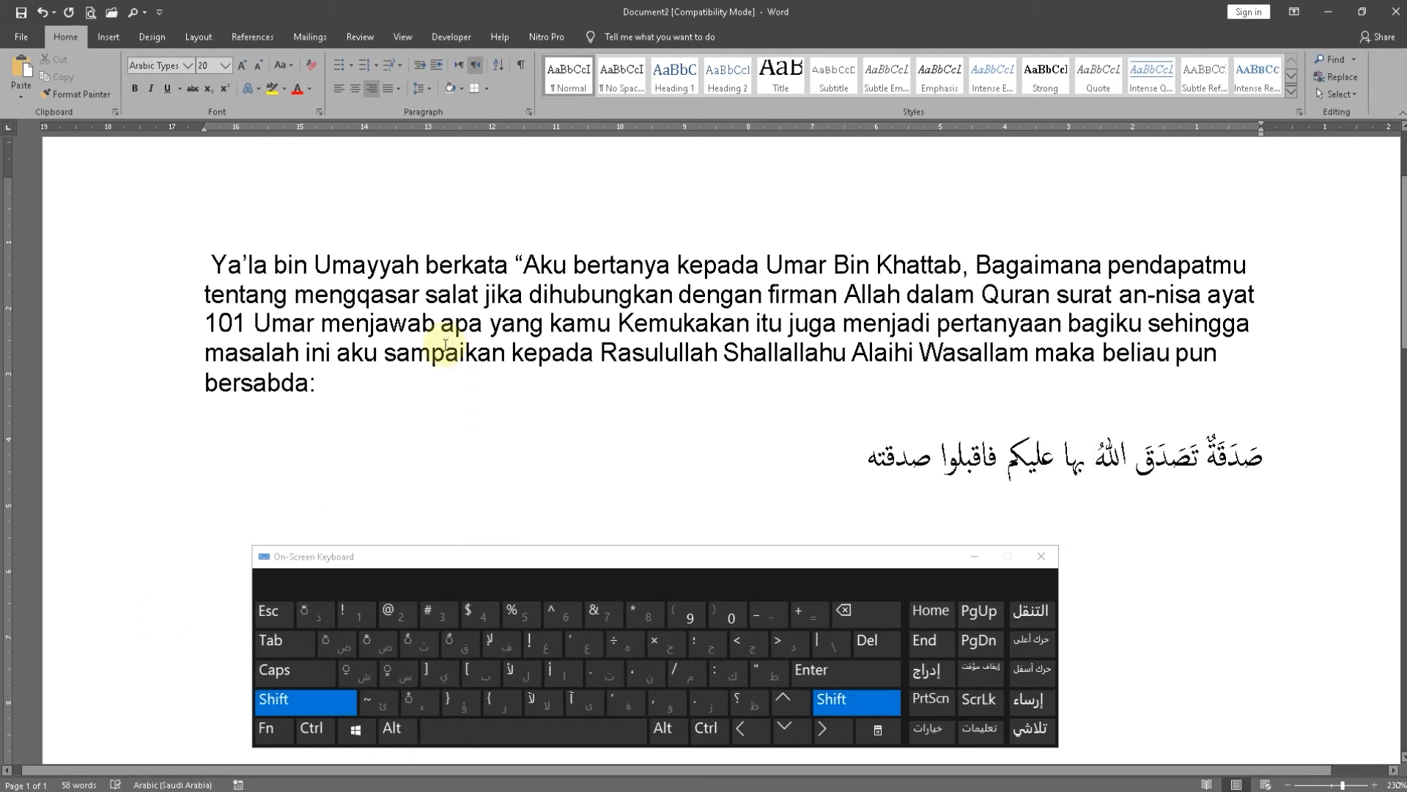
pyautogui.click(362, 673)
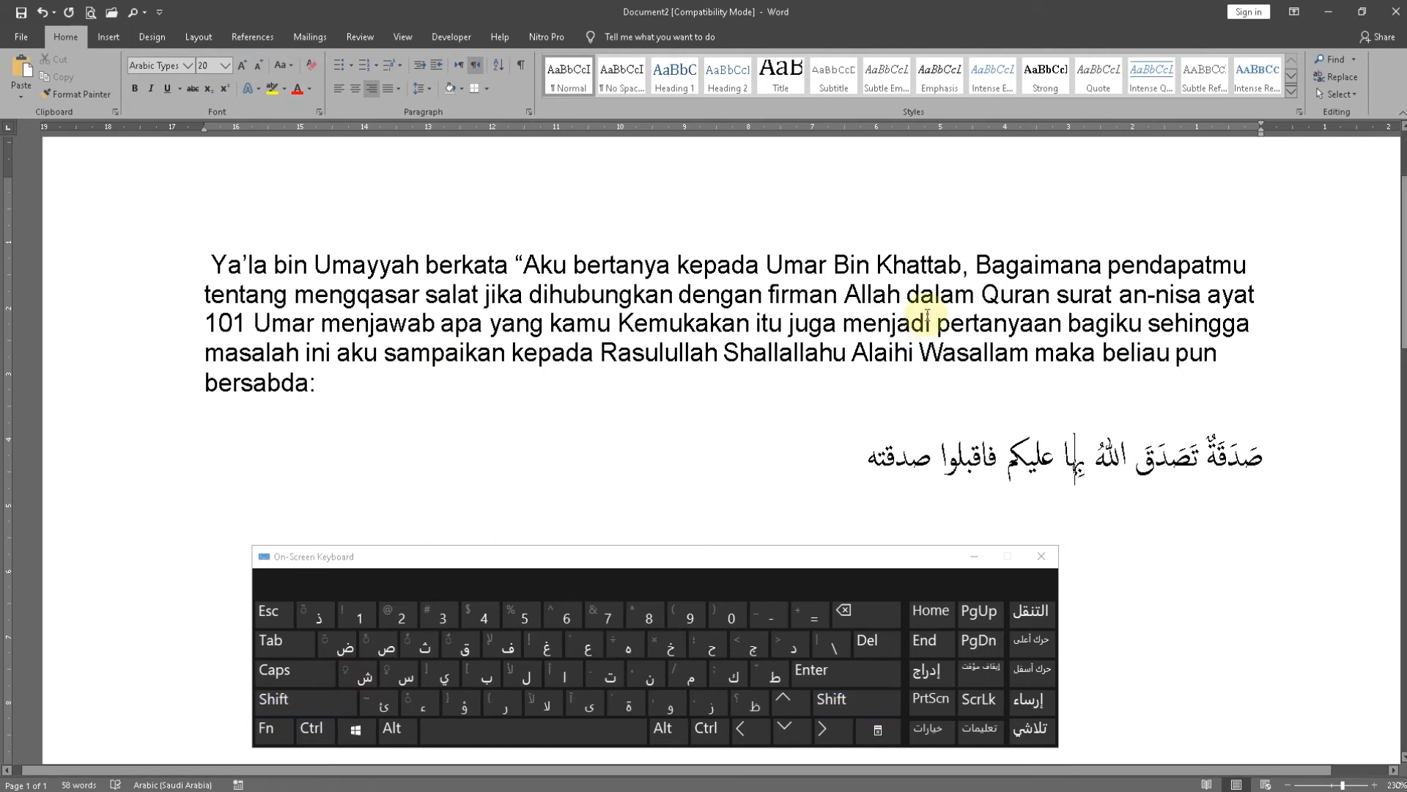
pyautogui.press('shift')
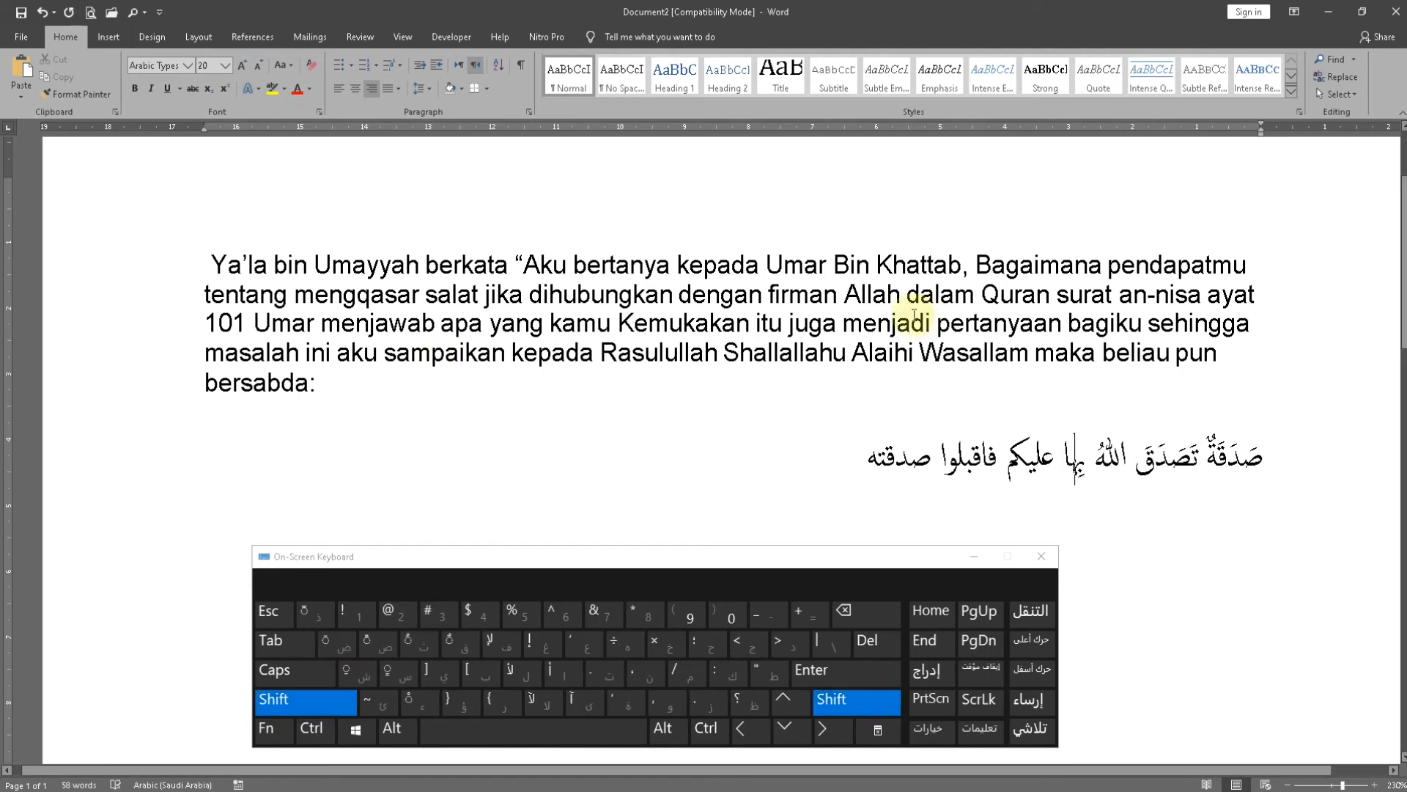
pyautogui.click(327, 649)
pyautogui.hotkey('ctrl', 'z')
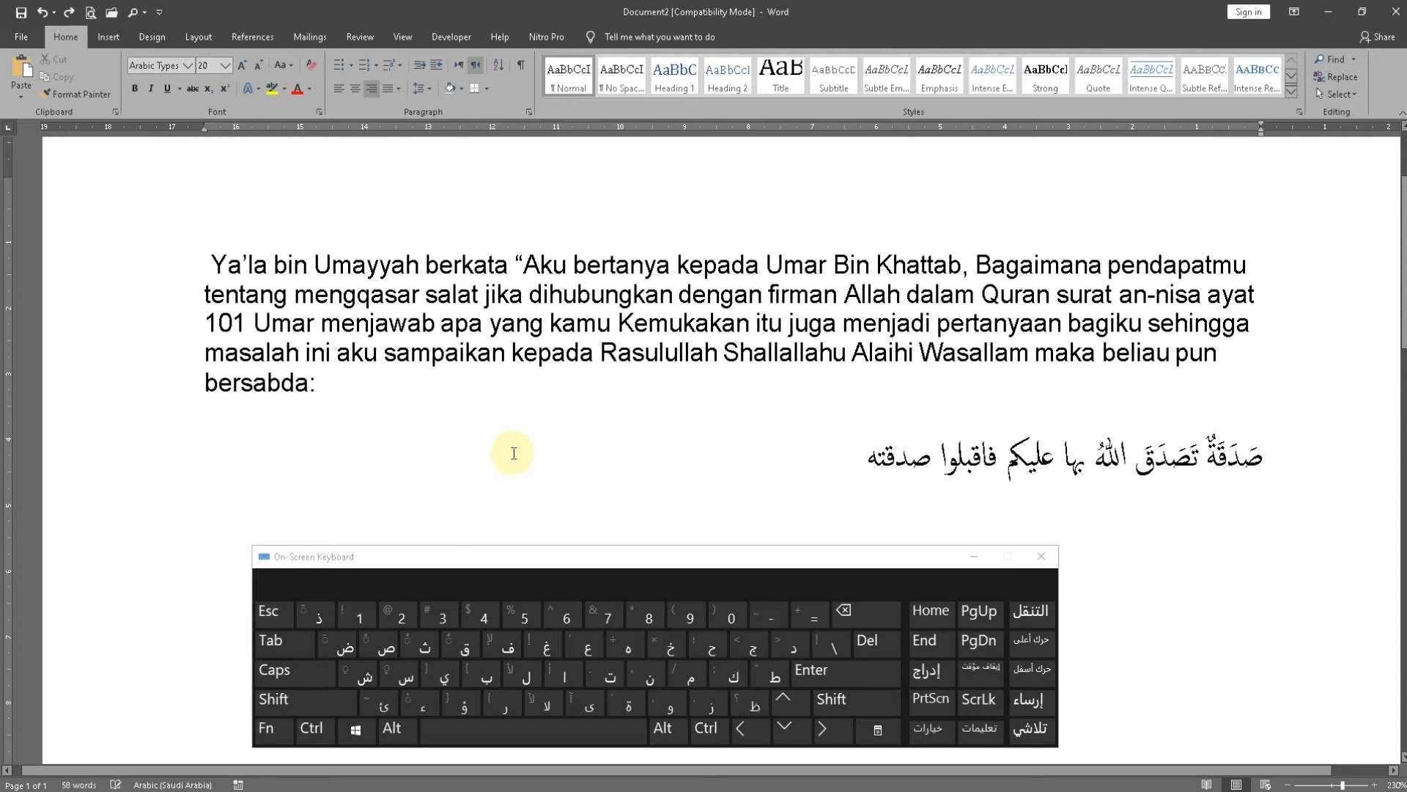
# Add a fatha over the ه of "بها" in the Arabic sentence
pyautogui.press('Right')
pyautogui.press('Left')
pyautogui.press('Left')
pyautogui.press('shift')
pyautogui.click(338, 650)
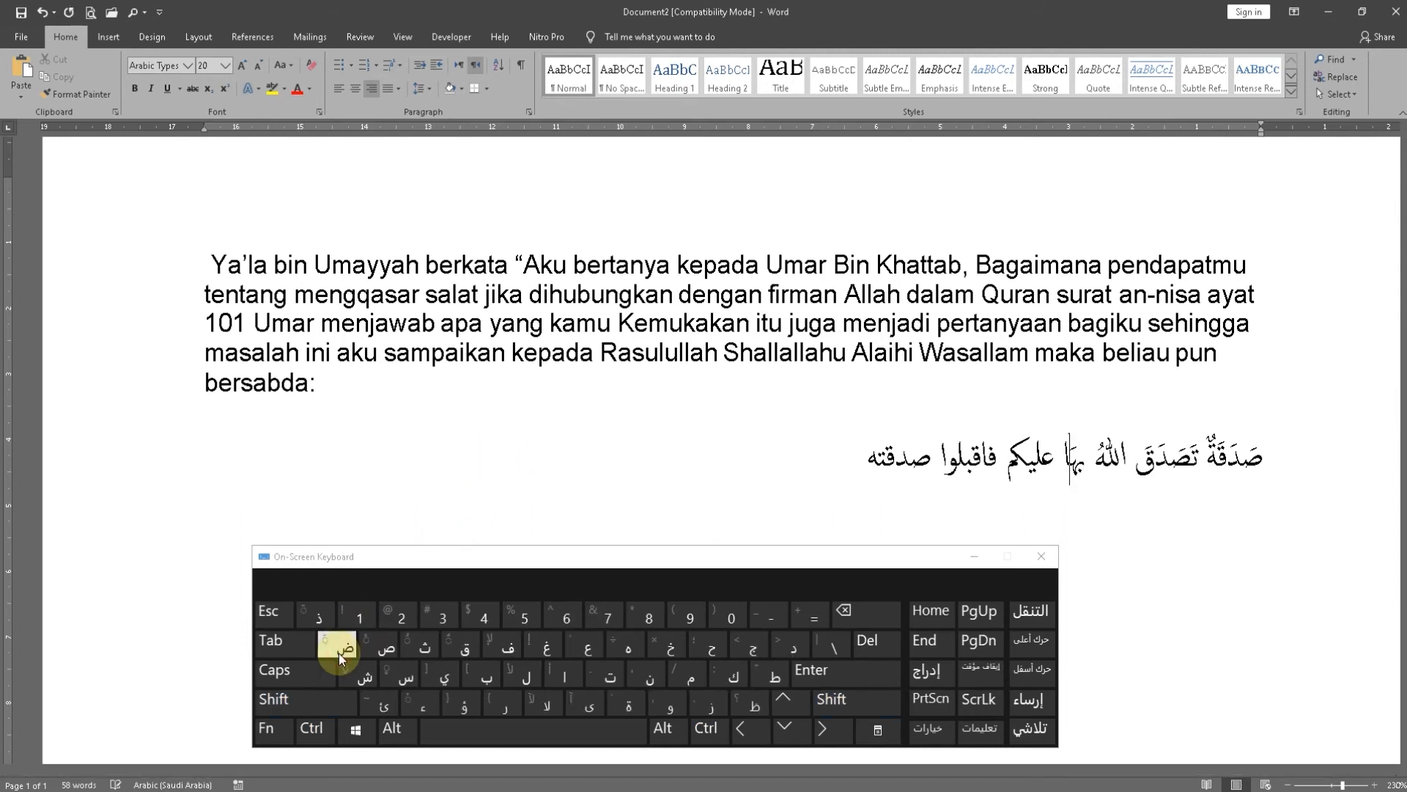
# Add a fatha over the ع and the ل of "عليكم" to make "عَلَيكم"
pyautogui.press('Left')
pyautogui.press('Left')
pyautogui.press('shift')
pyautogui.click(337, 648)
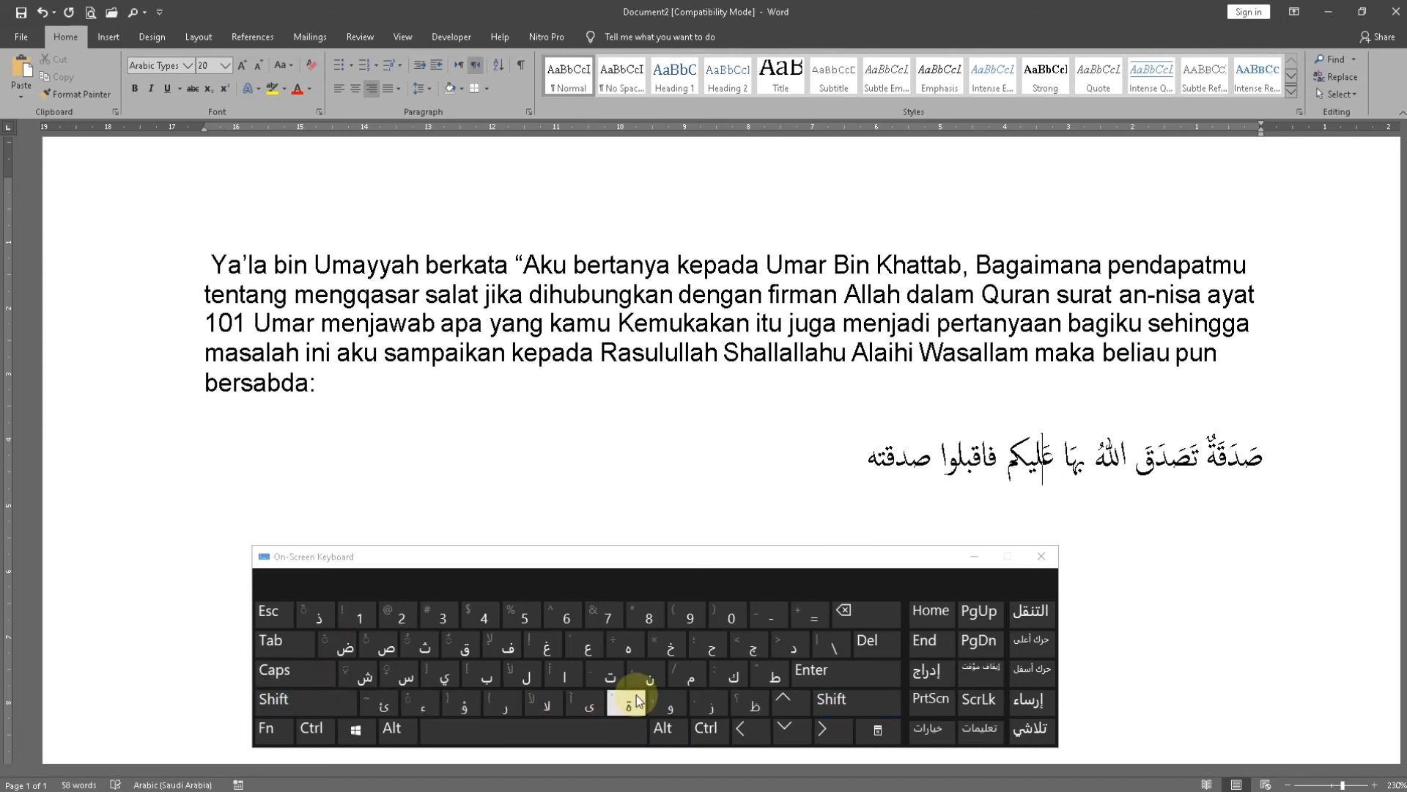
pyautogui.press('shift')
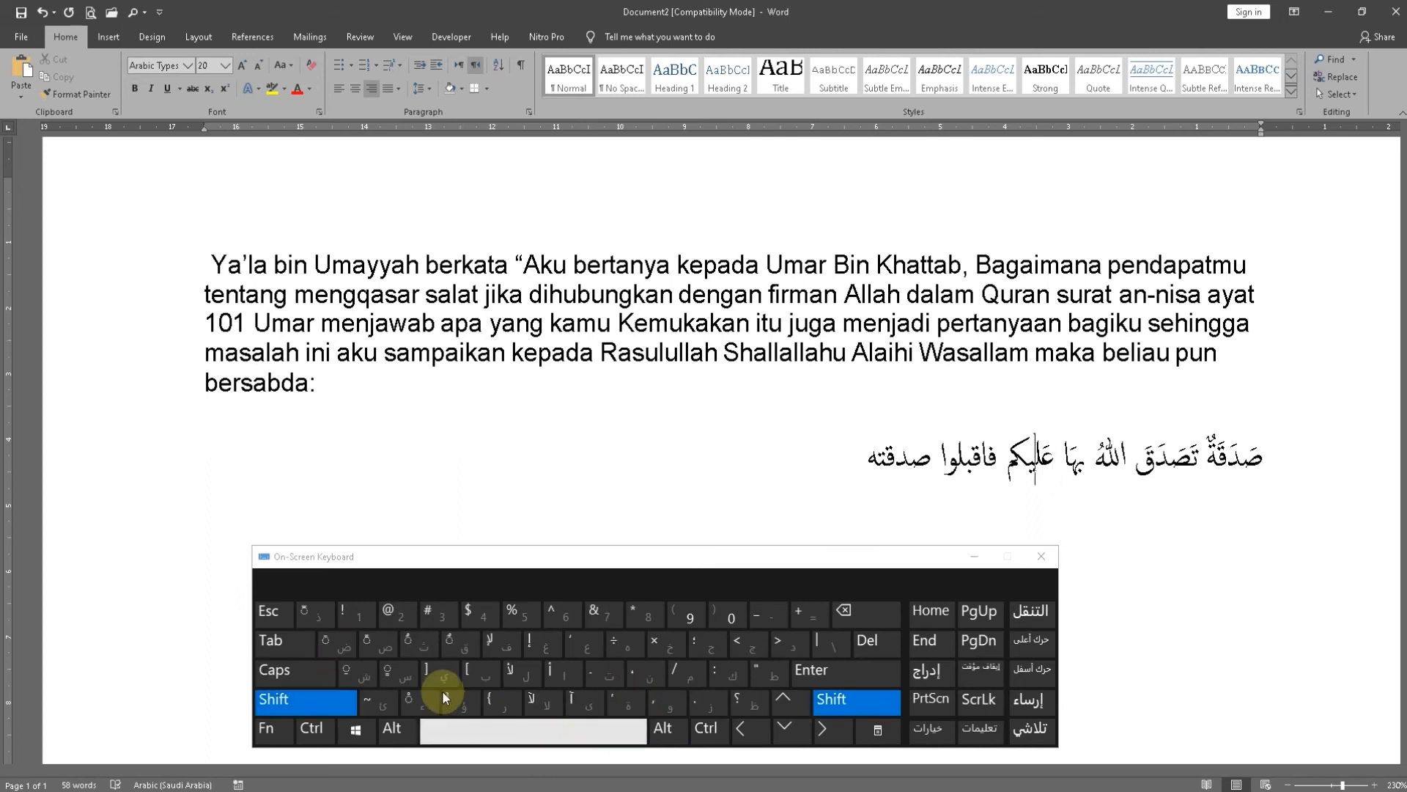
pyautogui.click(338, 637)
# Try a sukun directly after the ل of "عَلَيكم" and undo it
pyautogui.press('shift')
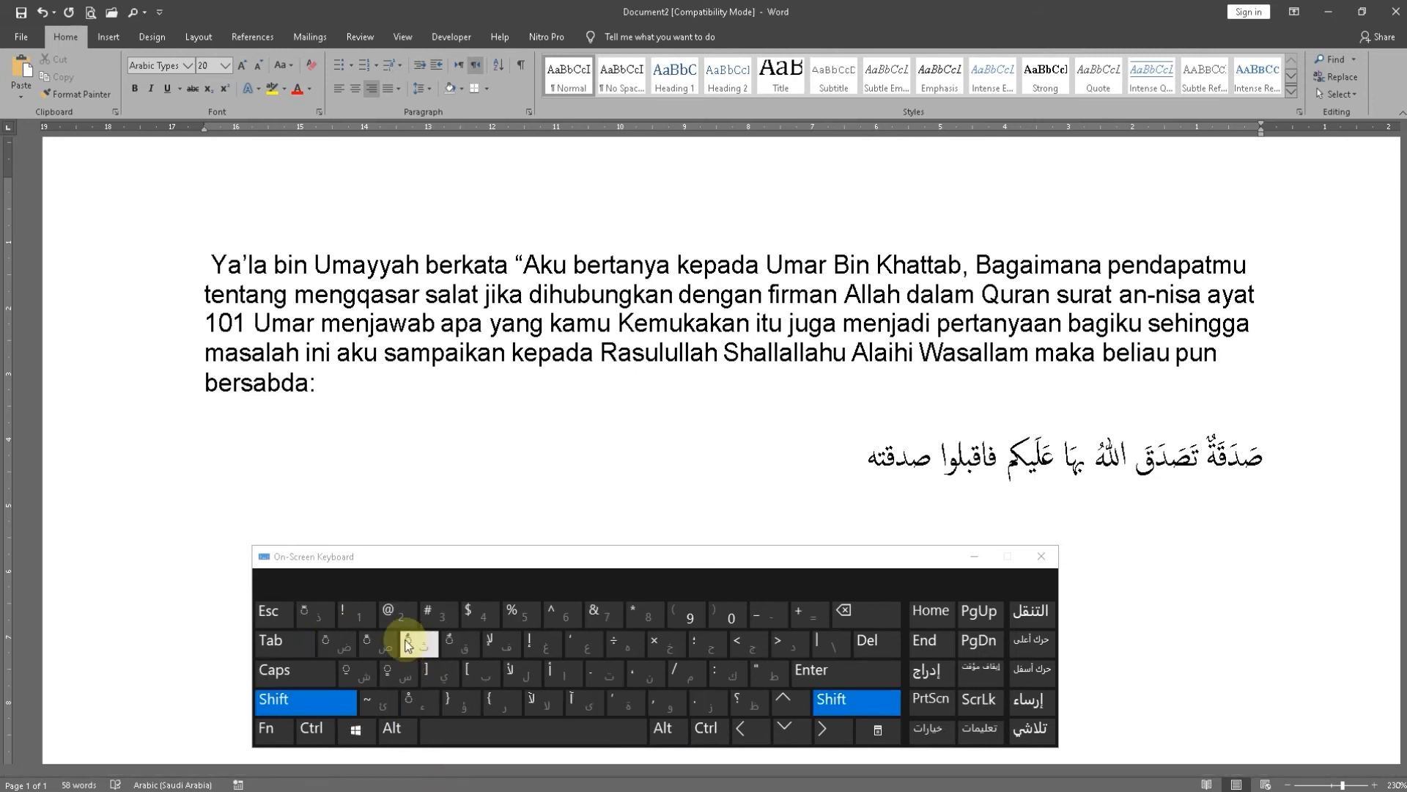
pyautogui.click(402, 705)
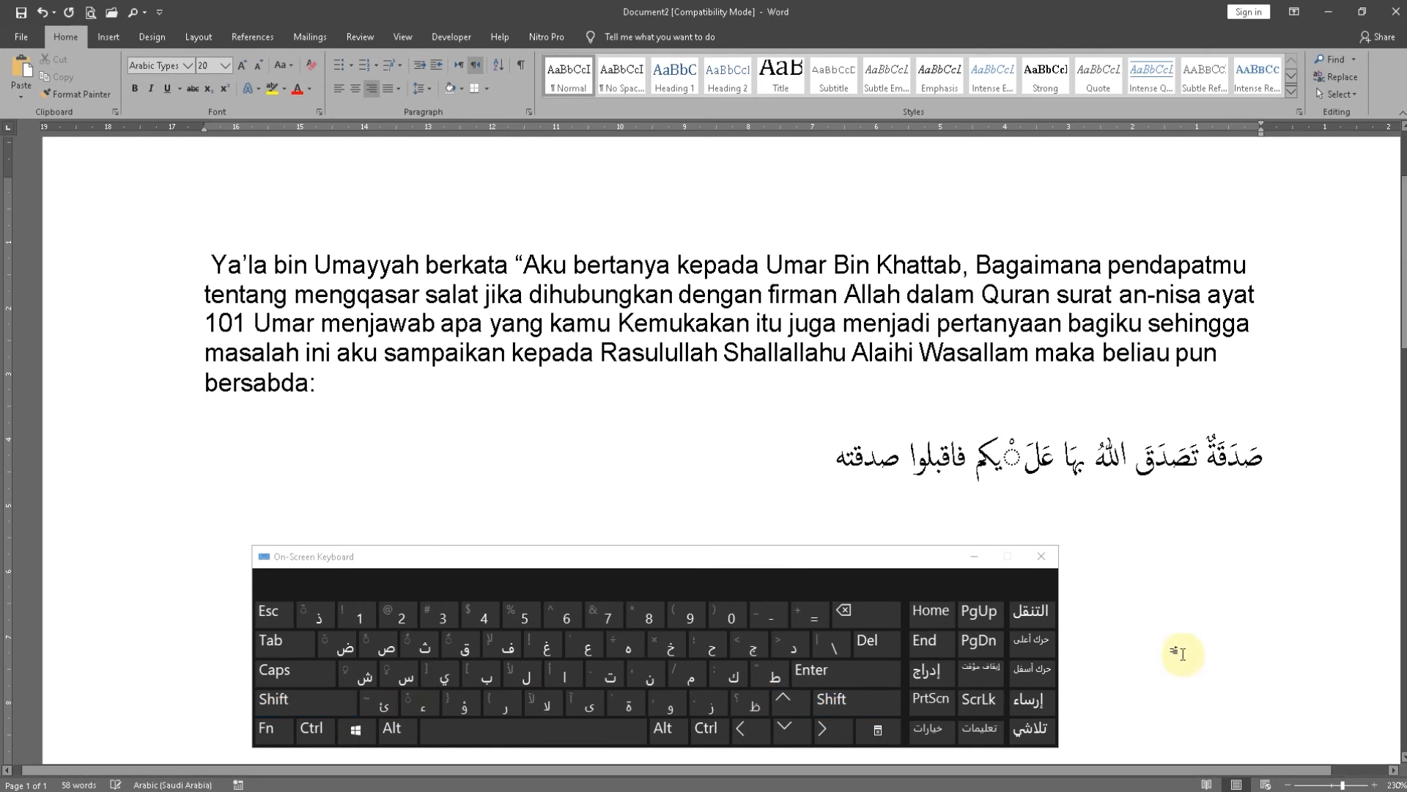
pyautogui.hotkey('ctrl', 'z')
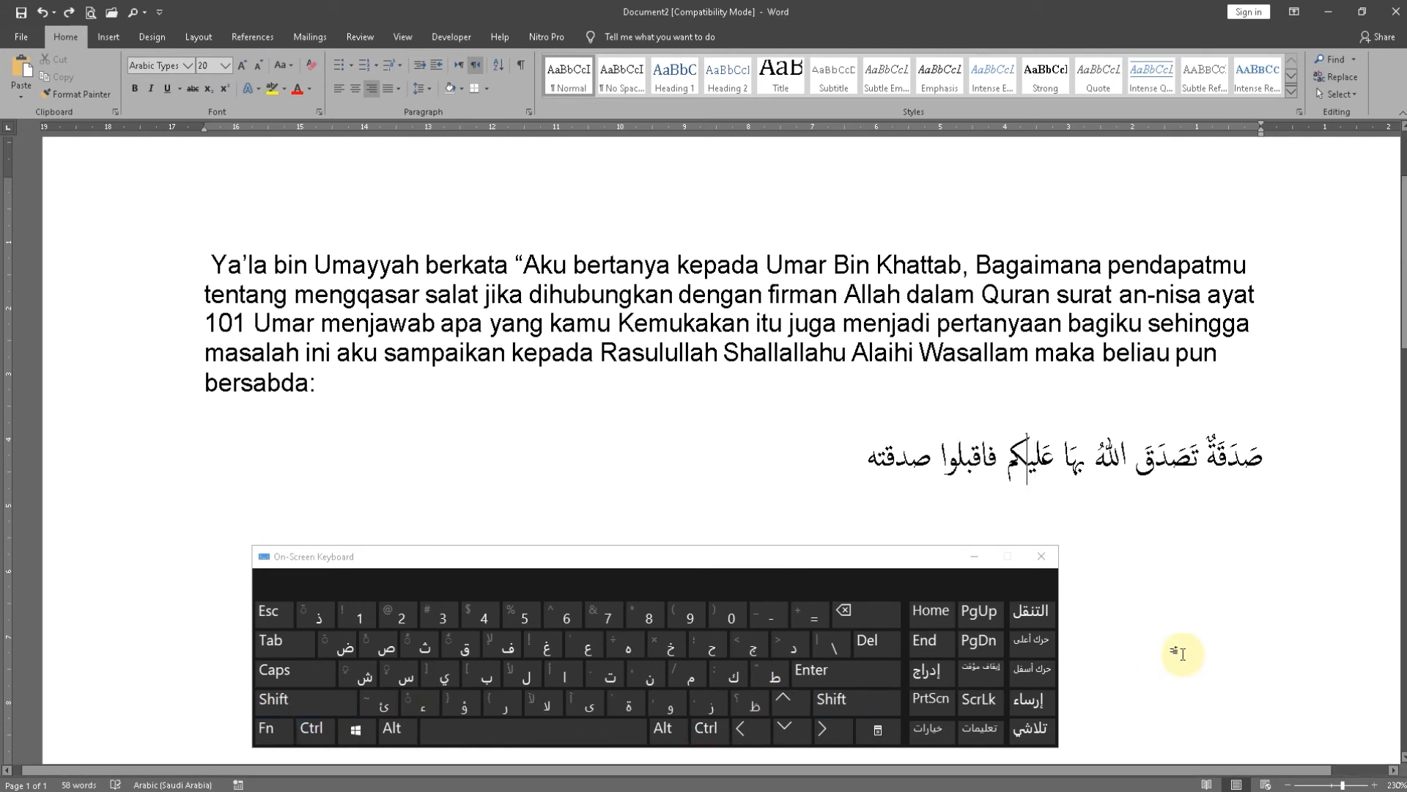
# Put a sukun over the ي, a damma over the ك and a sukun over the م to make "عَلَيْكُمْ"
pyautogui.press('shift')
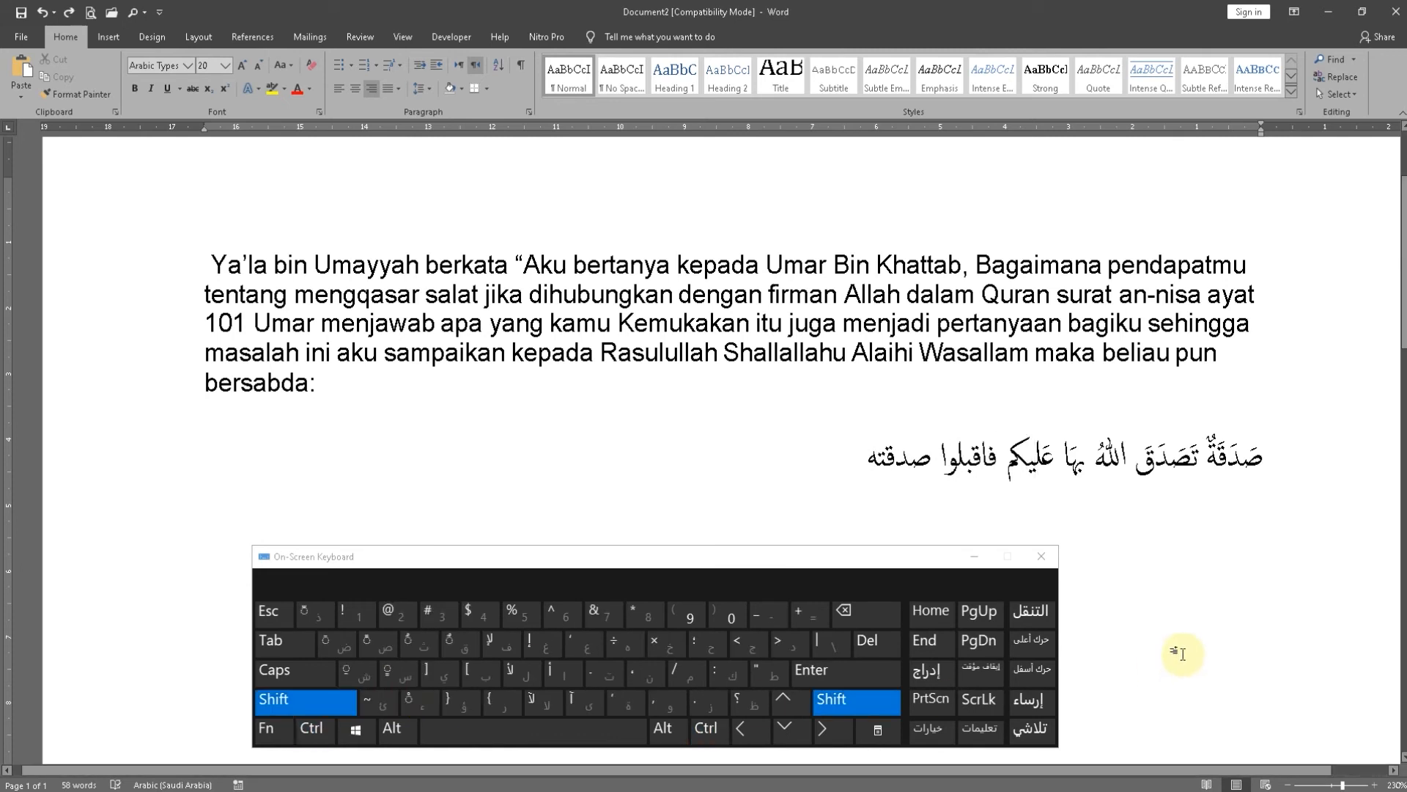
pyautogui.click(413, 705)
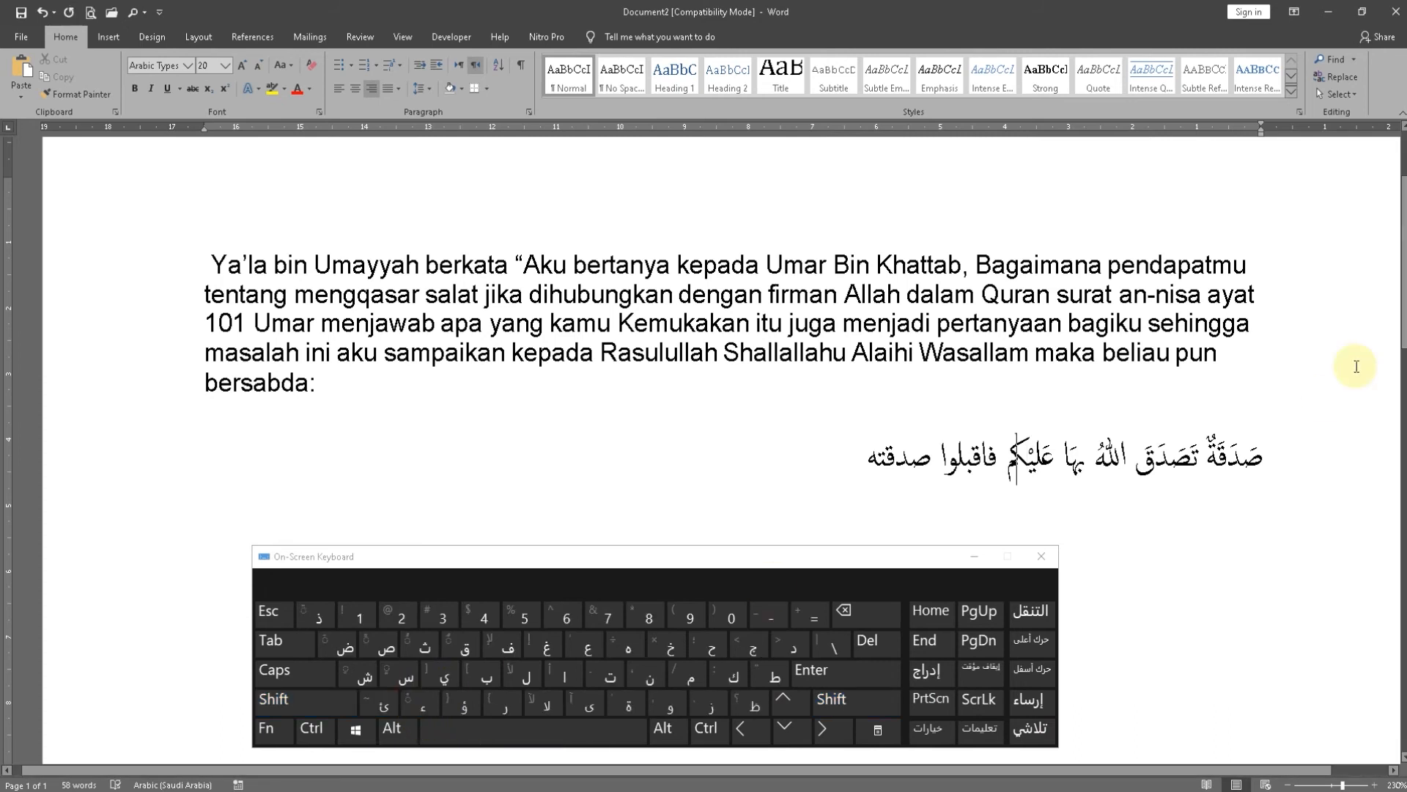
pyautogui.press('shift')
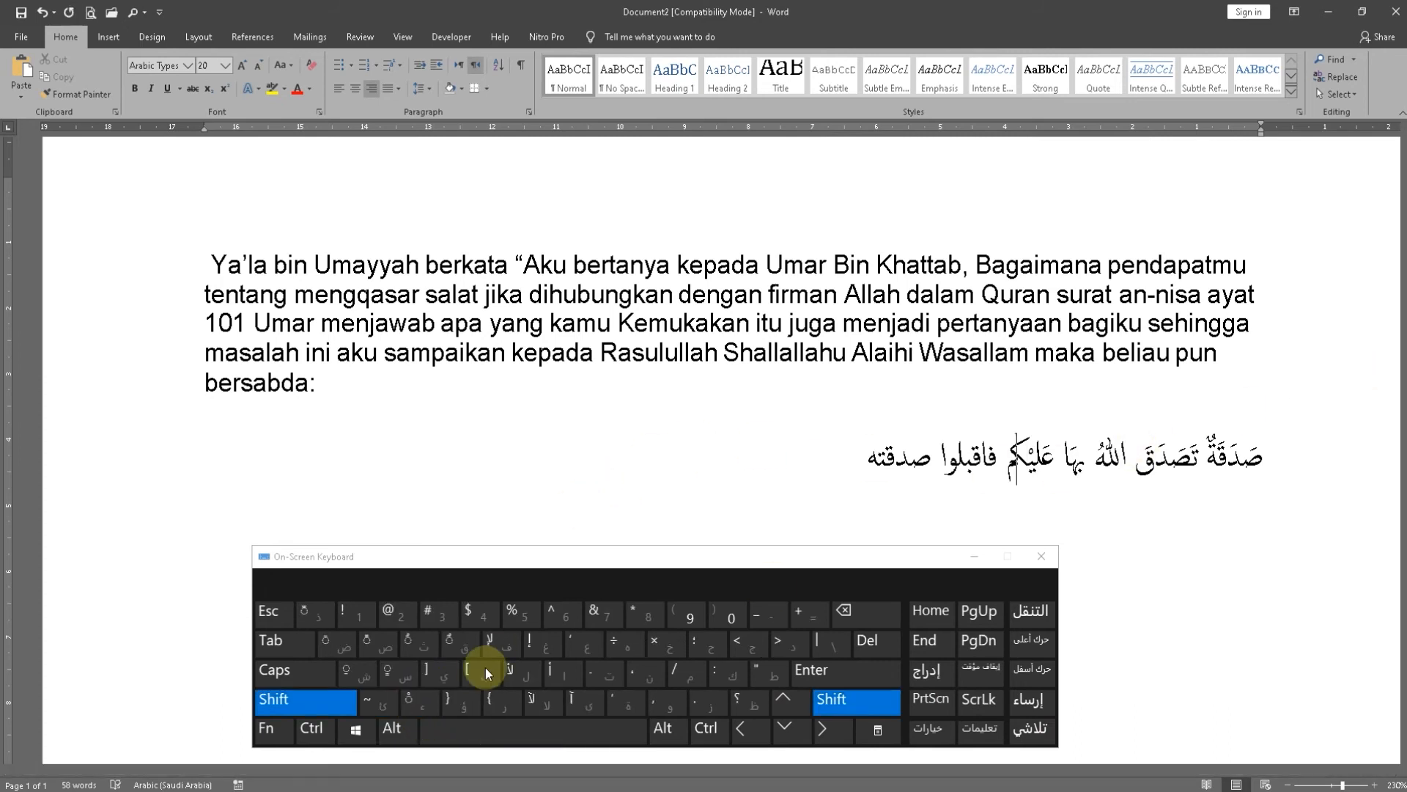
pyautogui.click(412, 644)
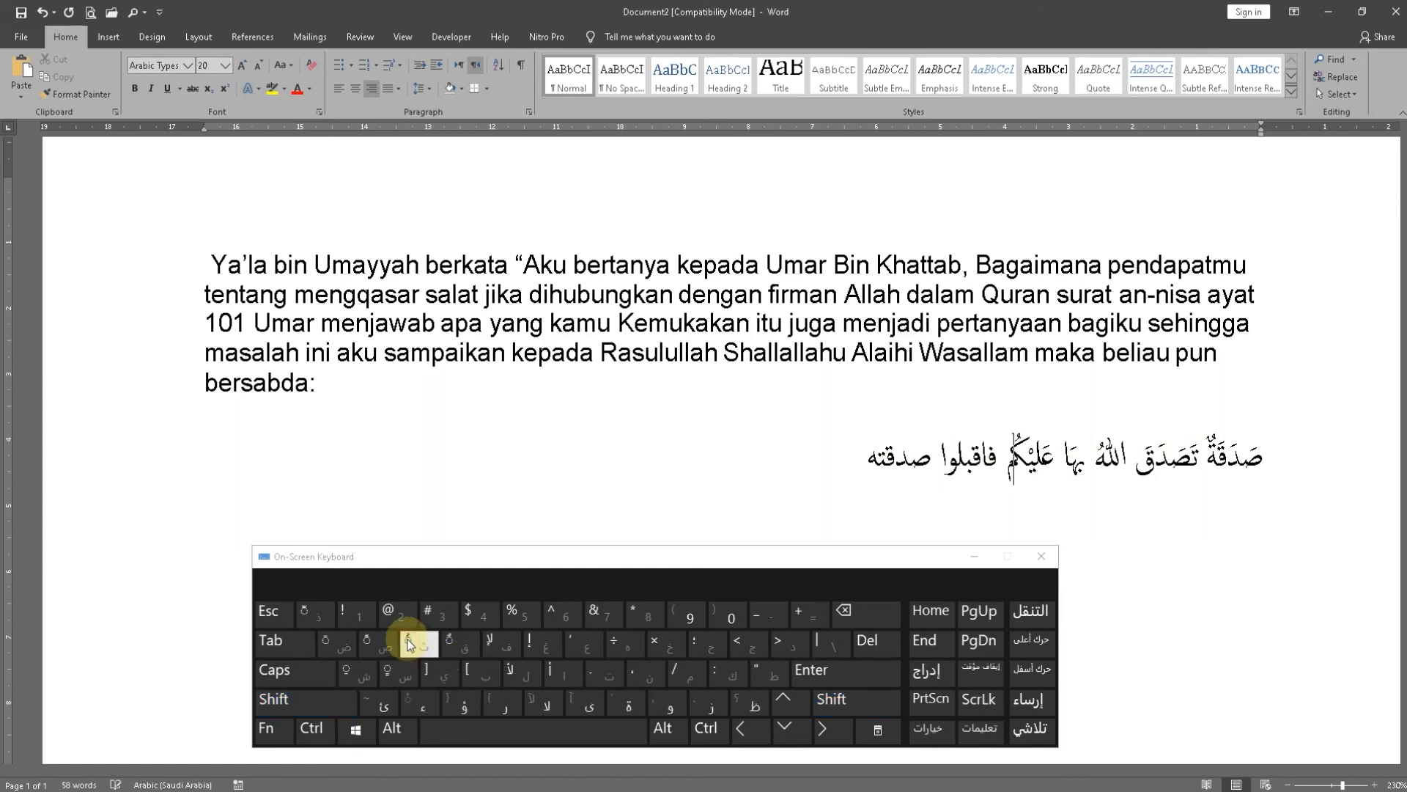
pyautogui.press('shift')
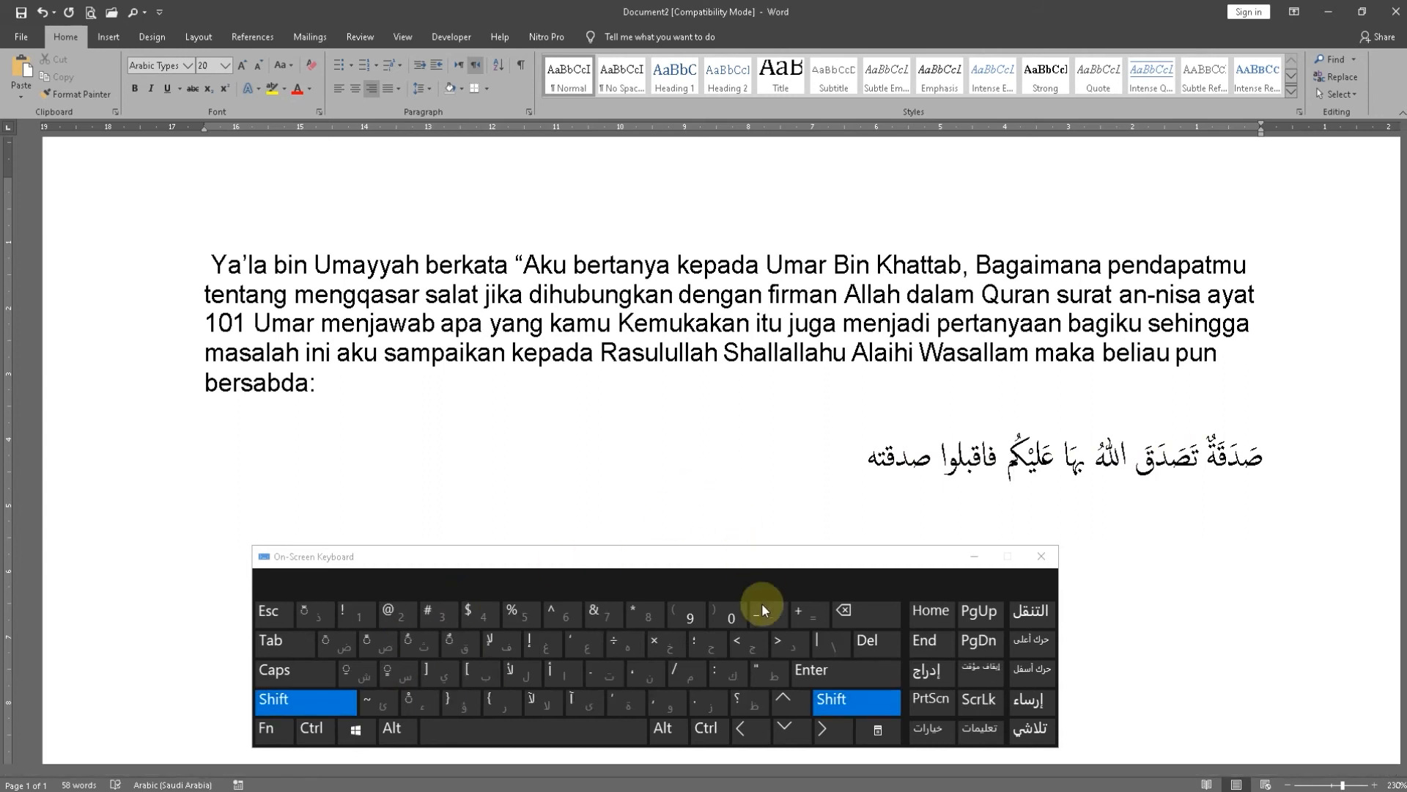
pyautogui.click(418, 700)
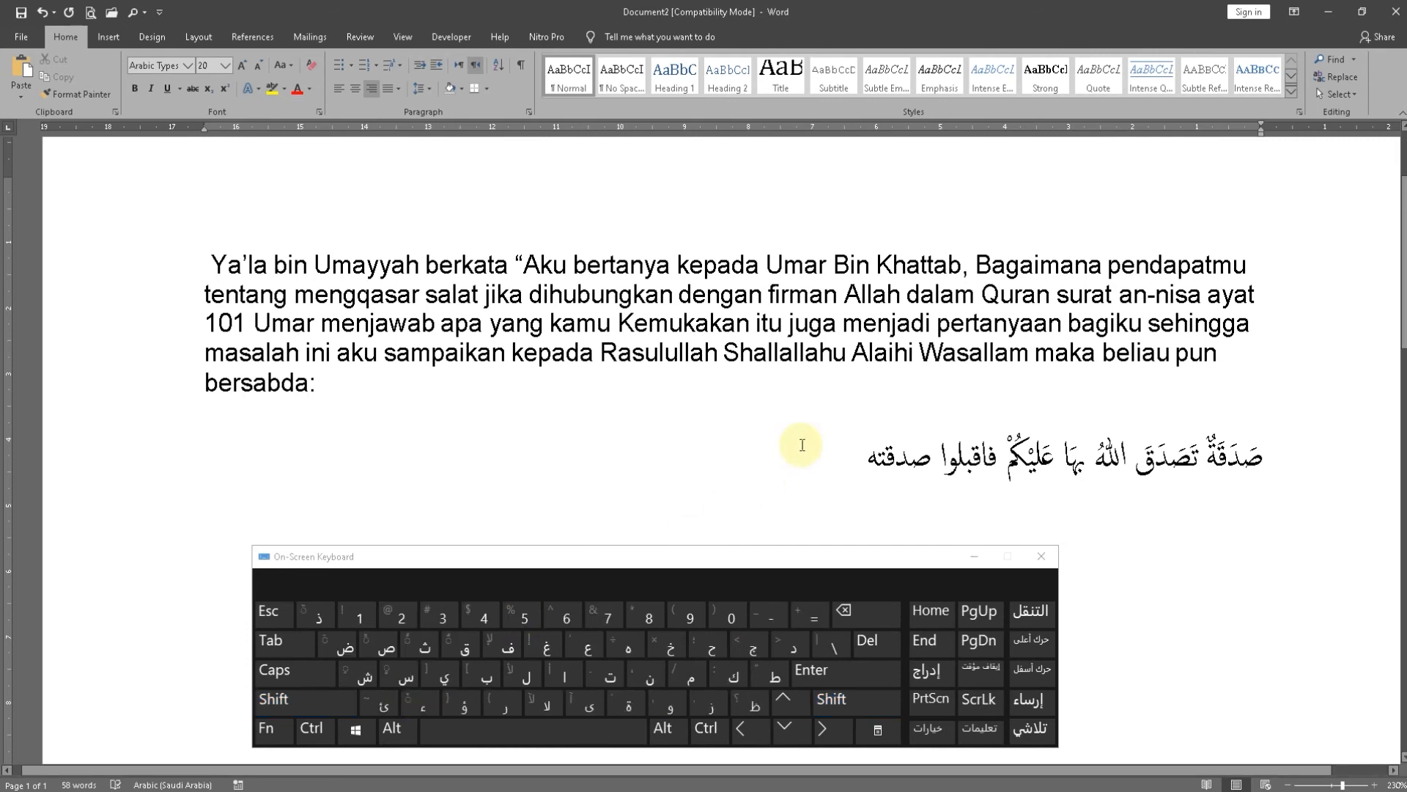
# In "فاقبلوا", add a fatha over the ف, a sukun over the ق and a fatha over the ب
pyautogui.press('Left')
pyautogui.press('Left')
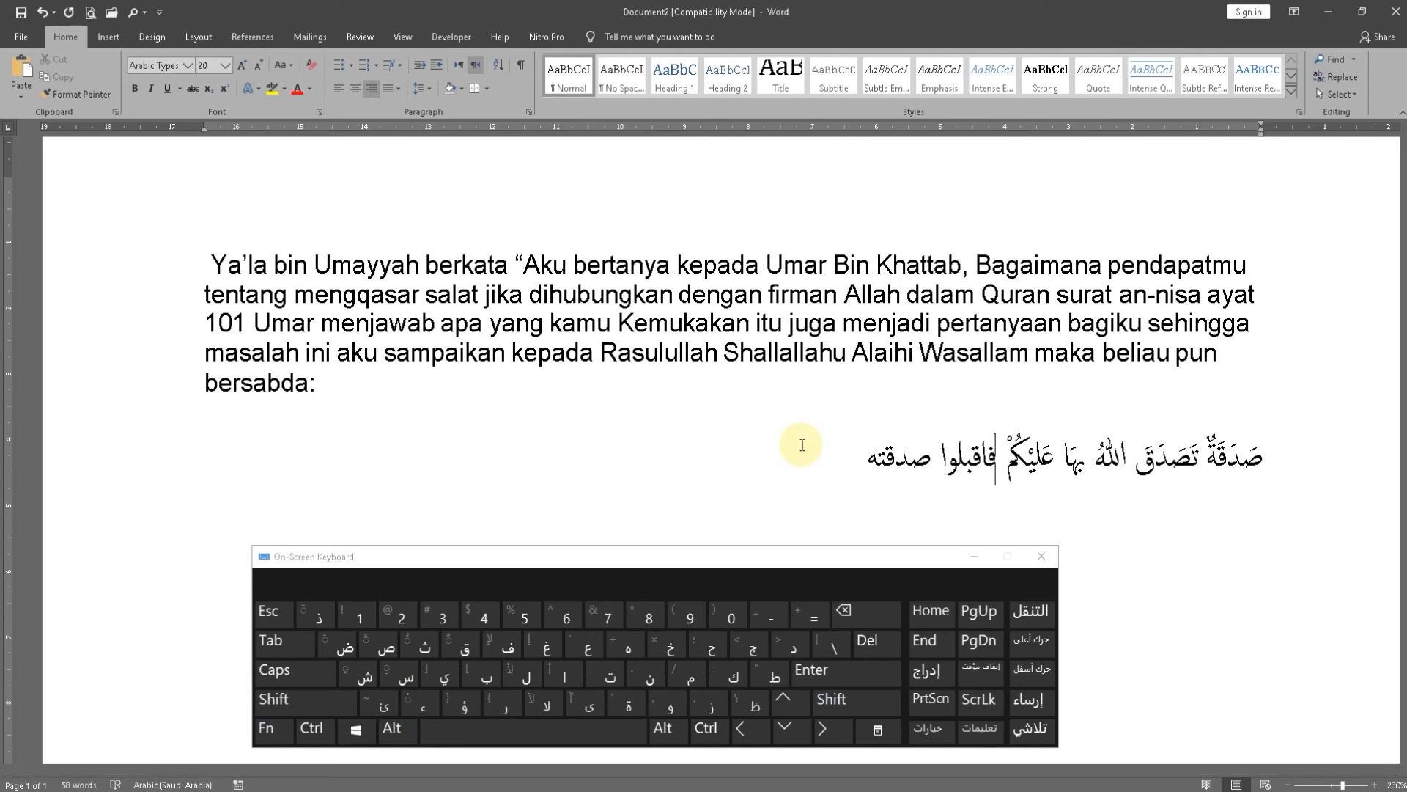
pyautogui.press('shift')
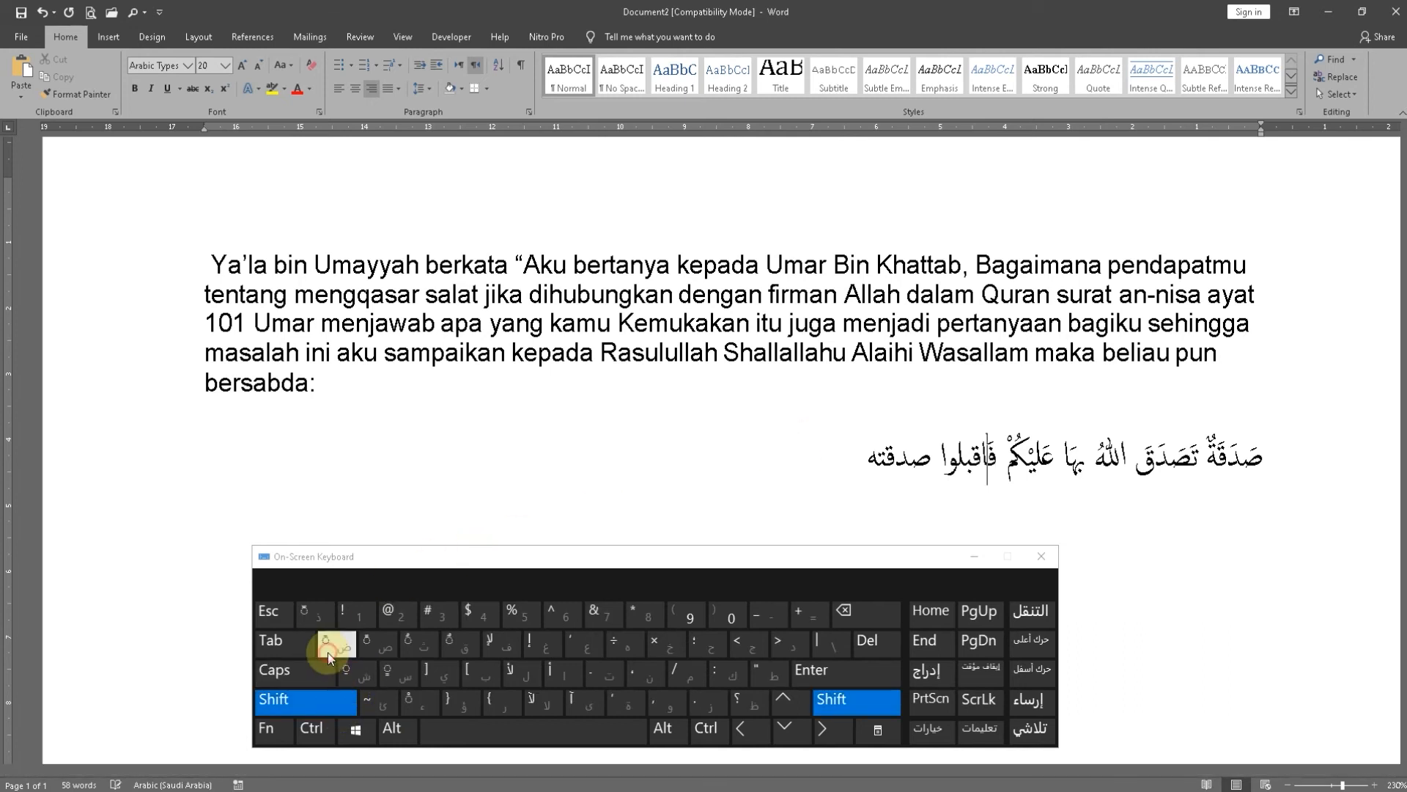
pyautogui.press('shift')
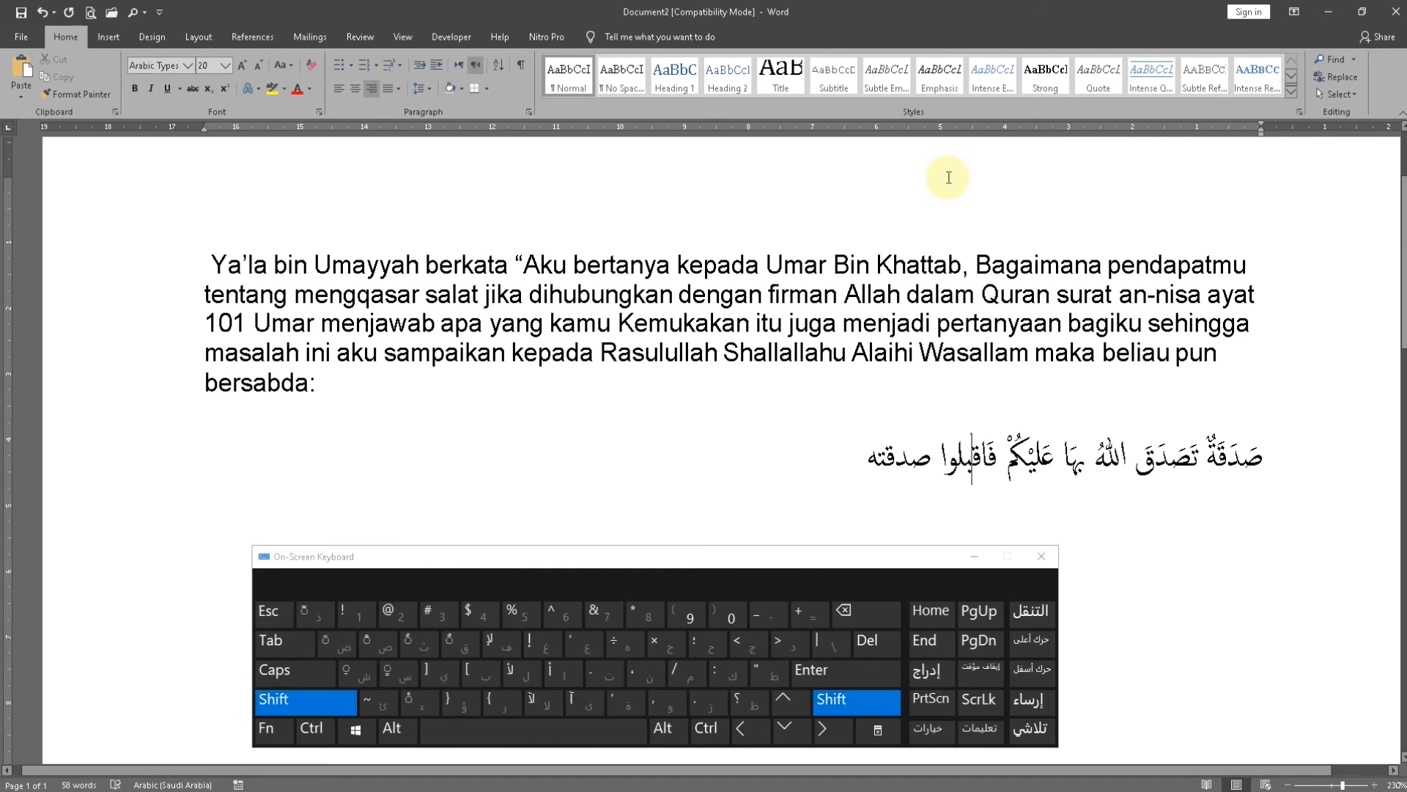
pyautogui.click(359, 658)
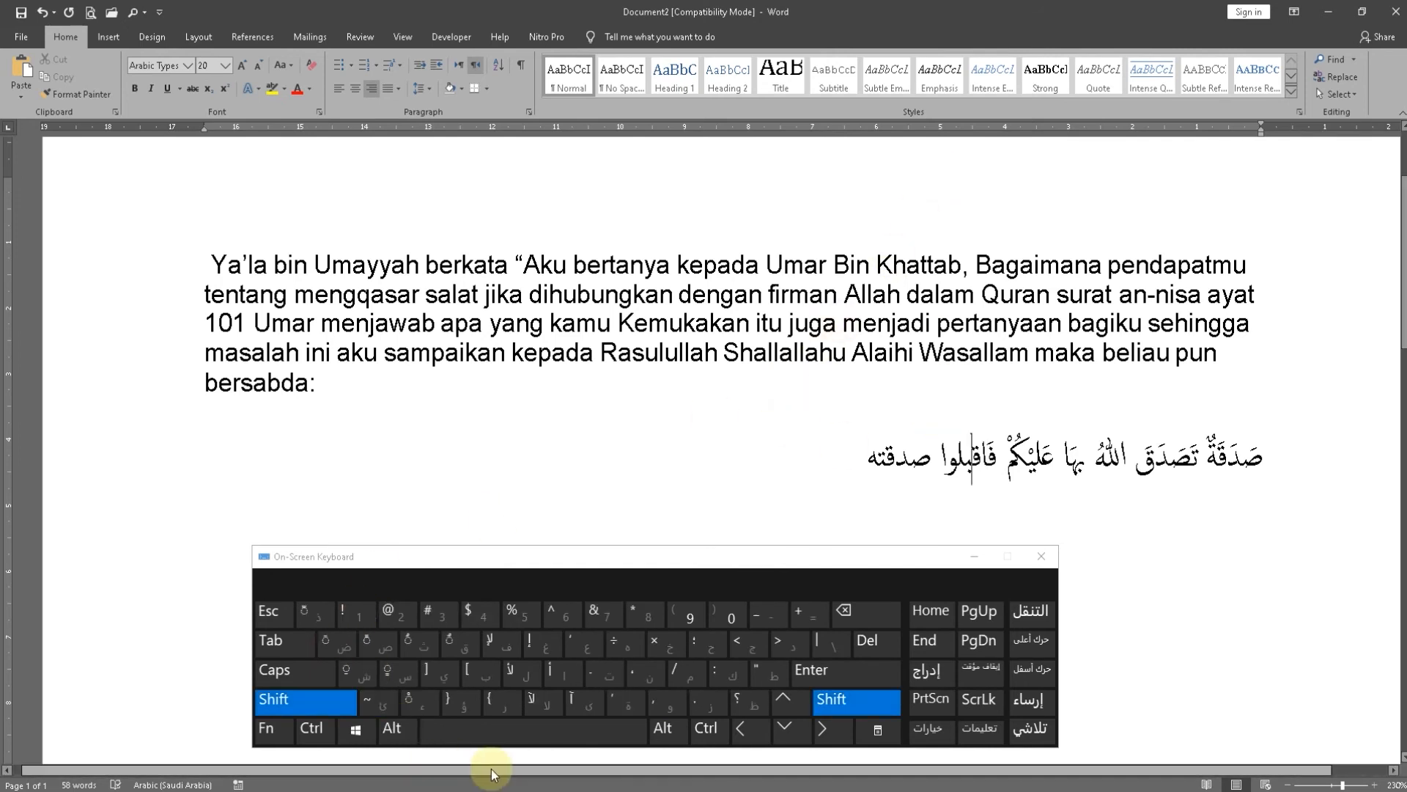
pyautogui.press('Left')
pyautogui.press('shift')
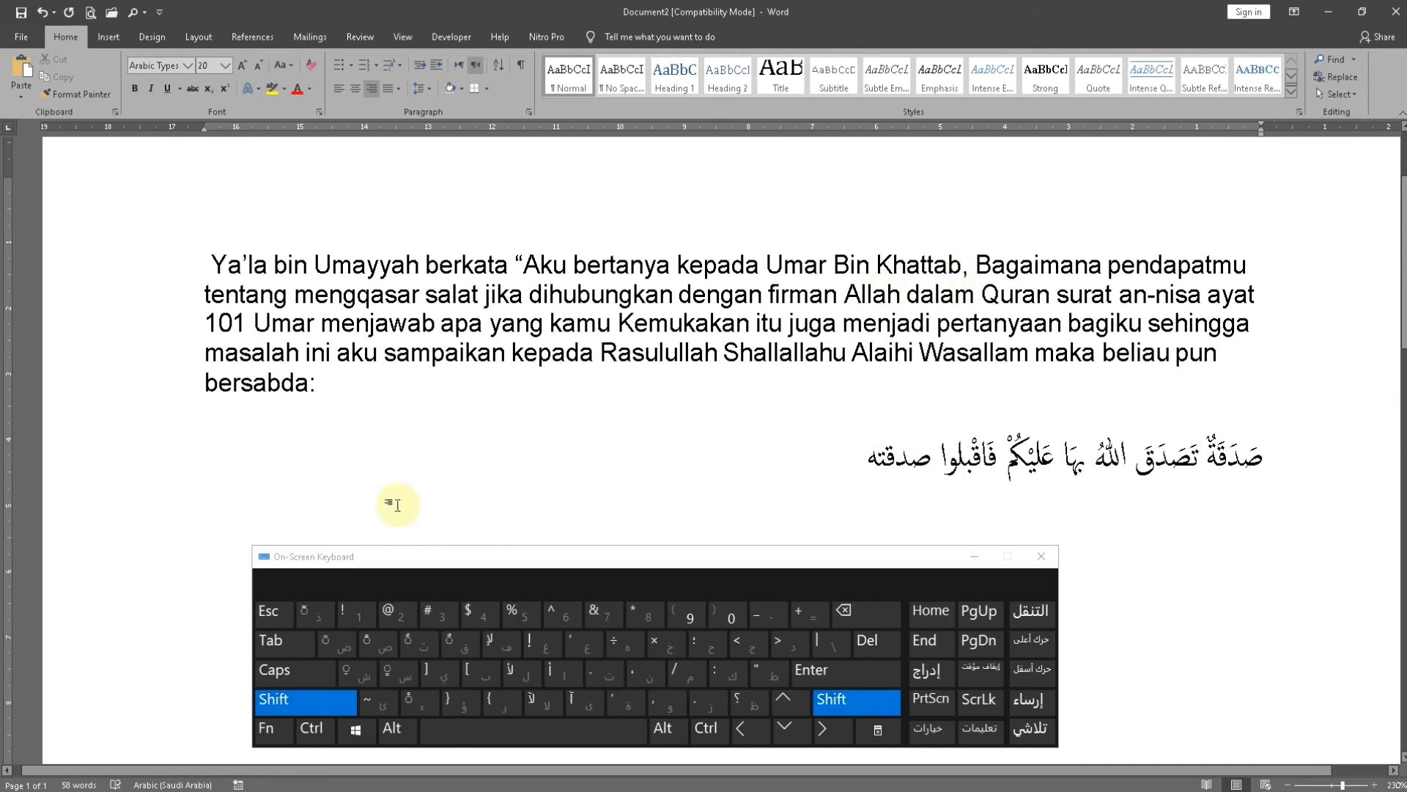
pyautogui.click(334, 645)
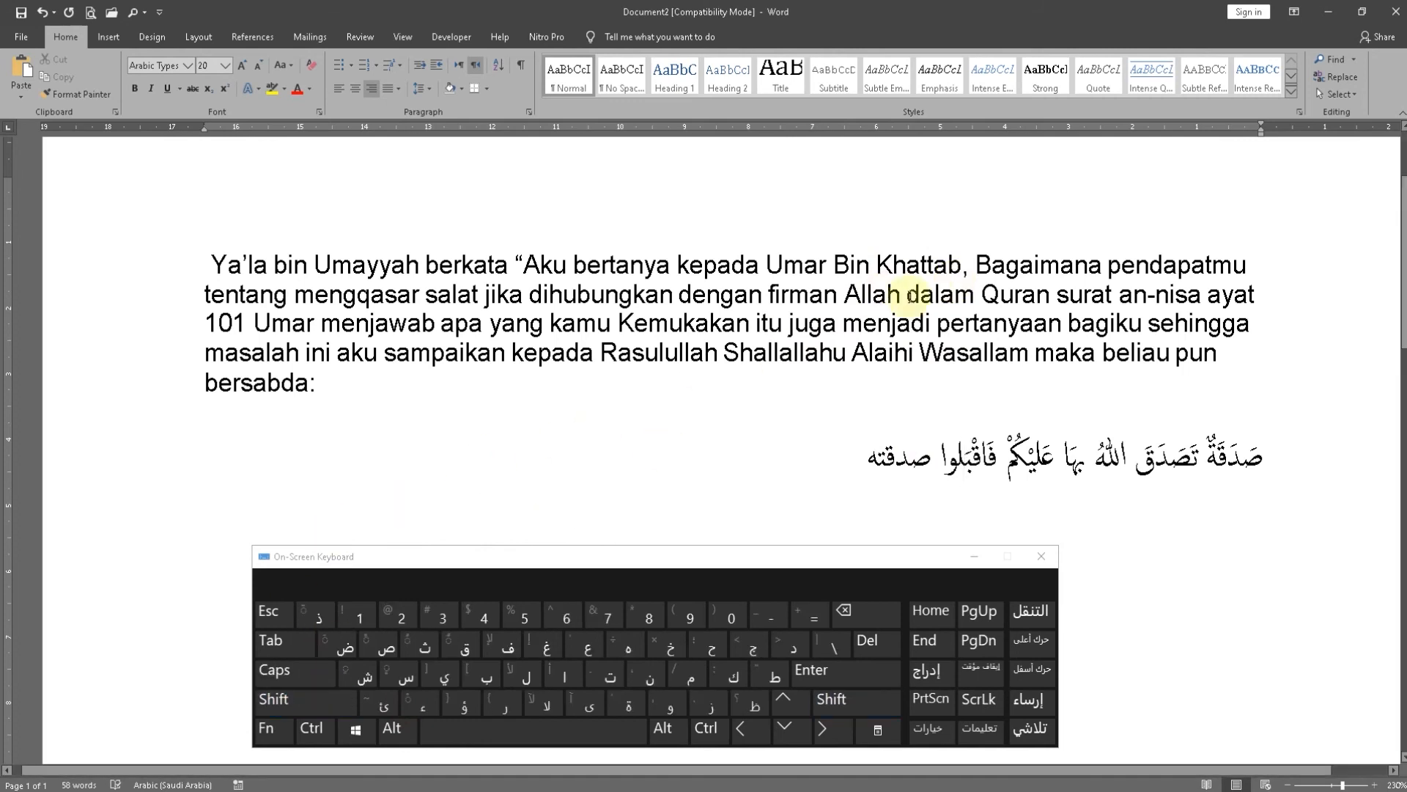
# Add a damma over the ل and a sukun over the و to make "فَاقْبَلُوْا"
pyautogui.press('Left')
pyautogui.press('shift')
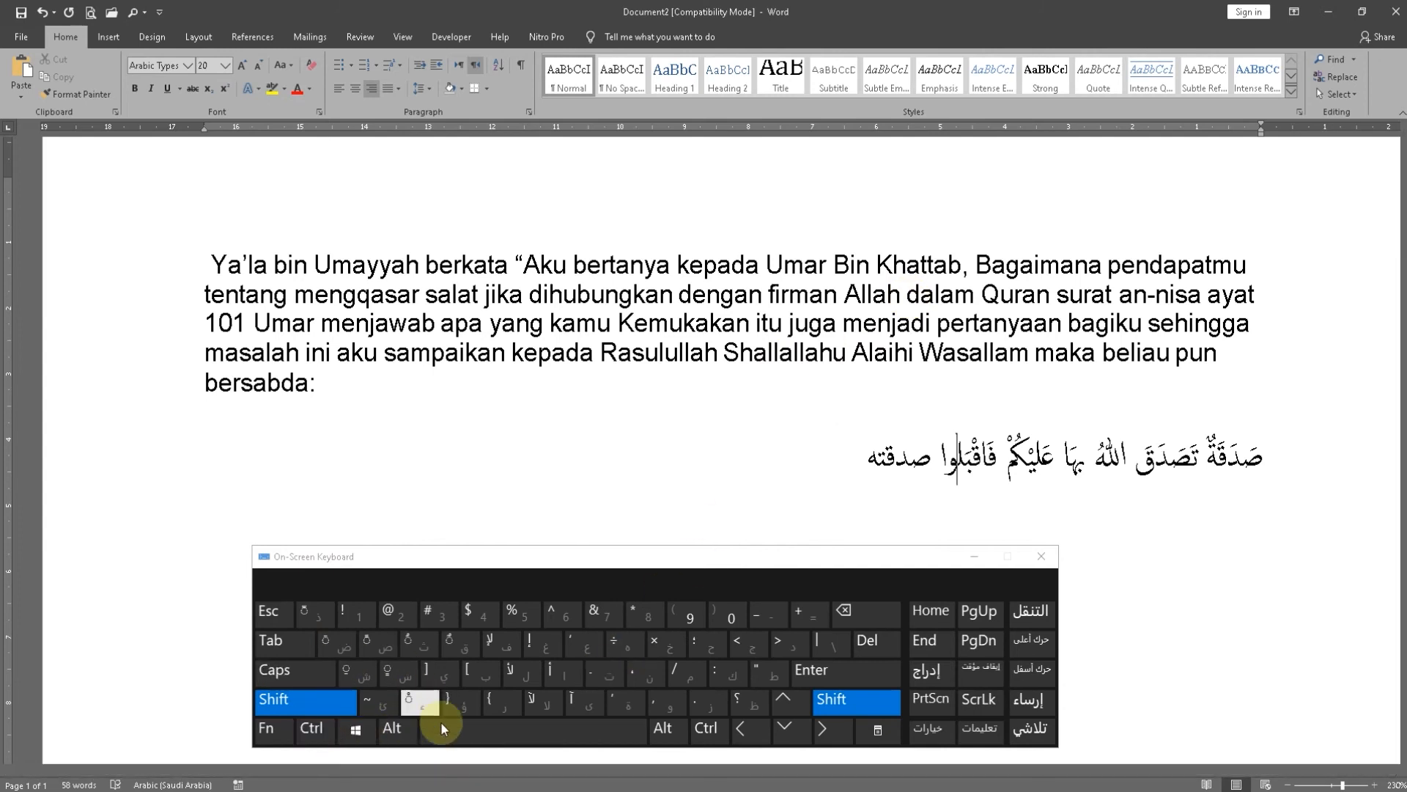
pyautogui.click(450, 648)
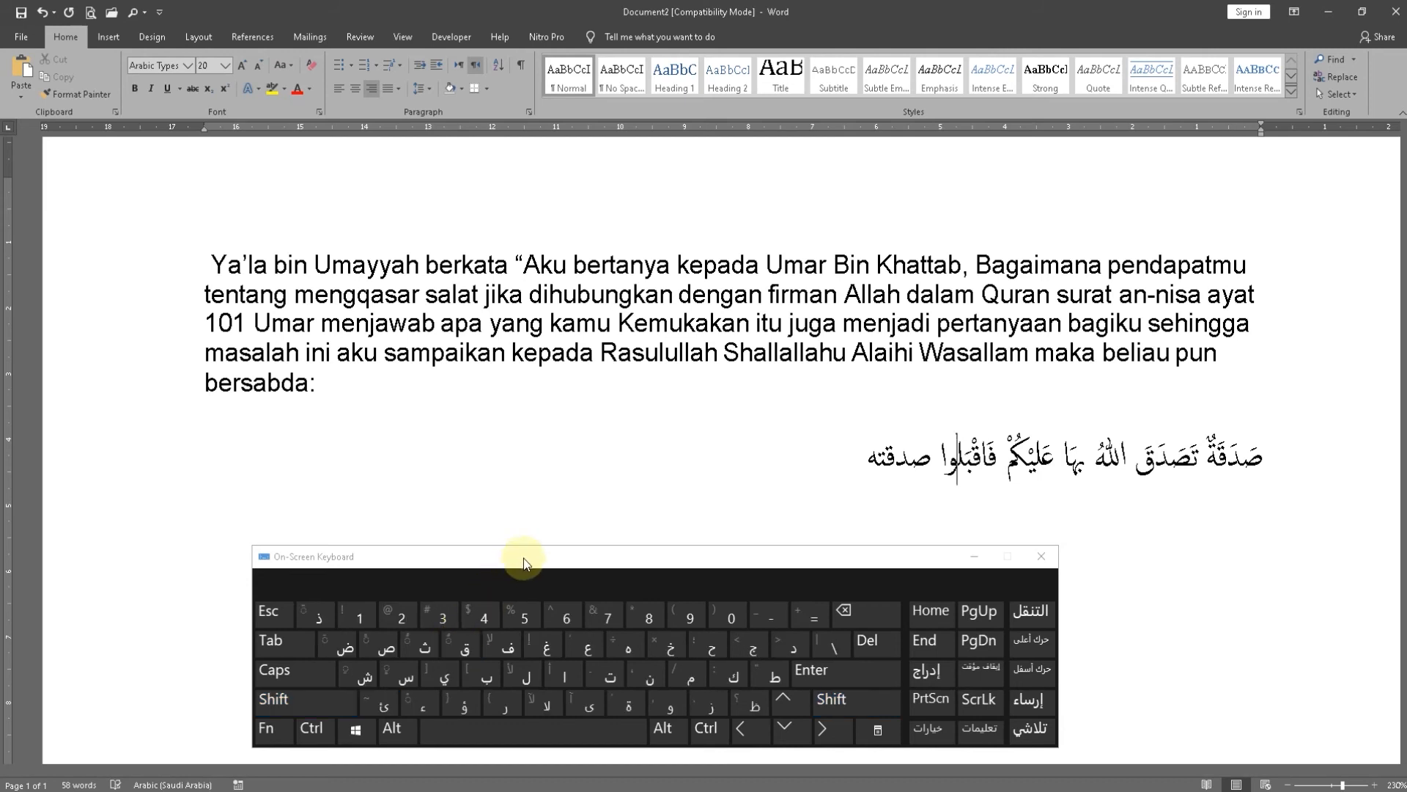
pyautogui.keyDown('shift'); pyautogui.click(415, 649); pyautogui.keyUp('shift')
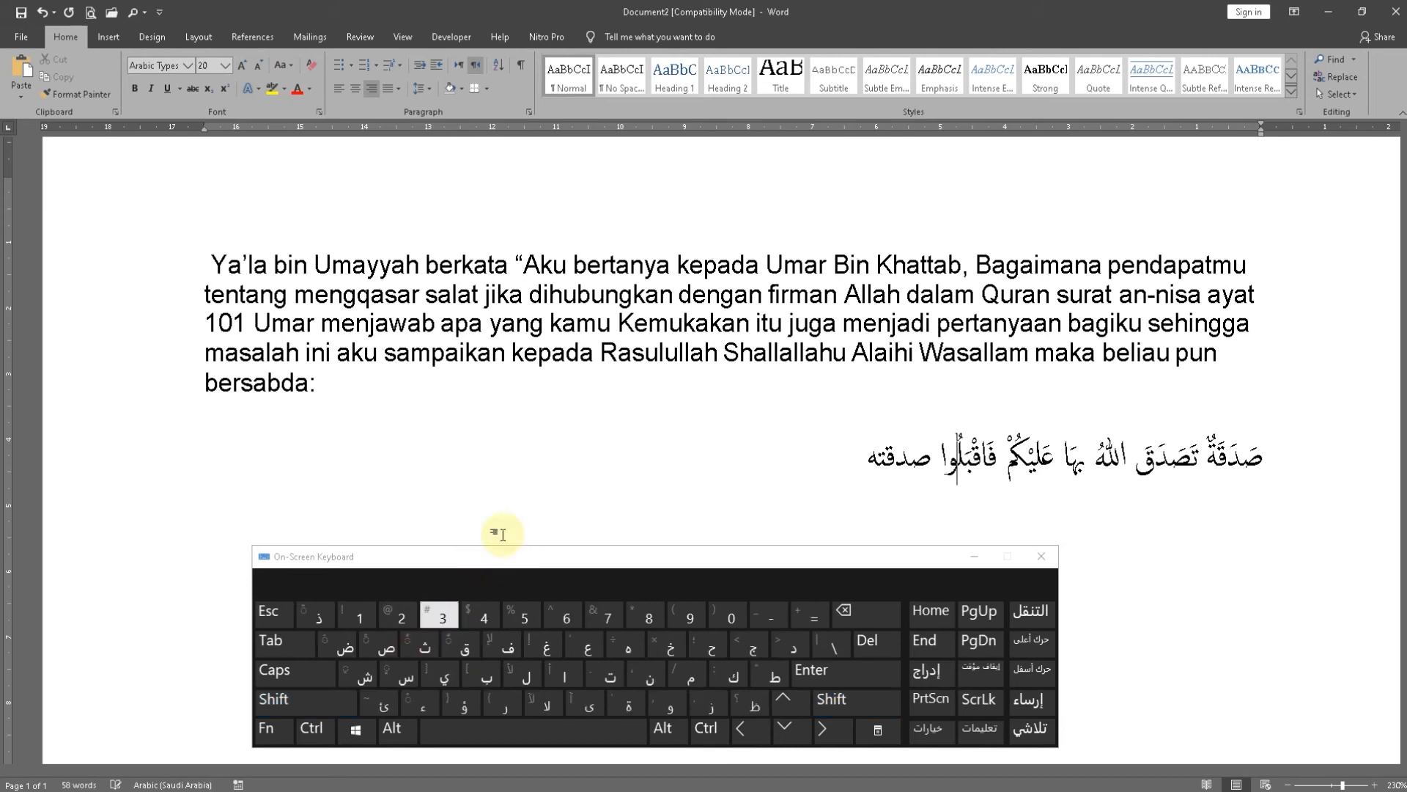
pyautogui.press('Left')
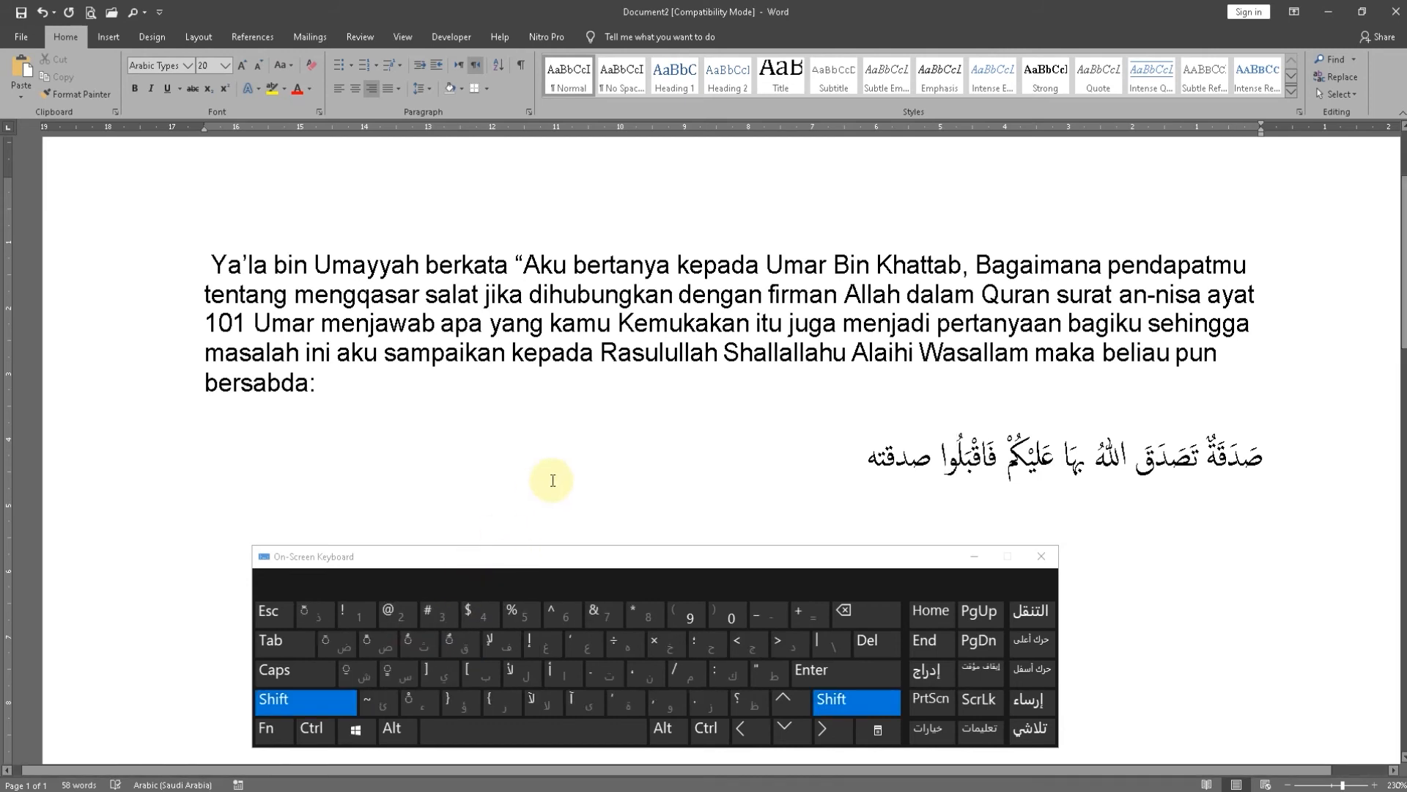
pyautogui.keyDown('shift'); pyautogui.click(412, 710); pyautogui.keyUp('shift')
# Vocalize the last word as "صَدَقَتَهُ" with a fatha over its first four letters and a damma over the final ه
pyautogui.press('Left')
pyautogui.press('Left')
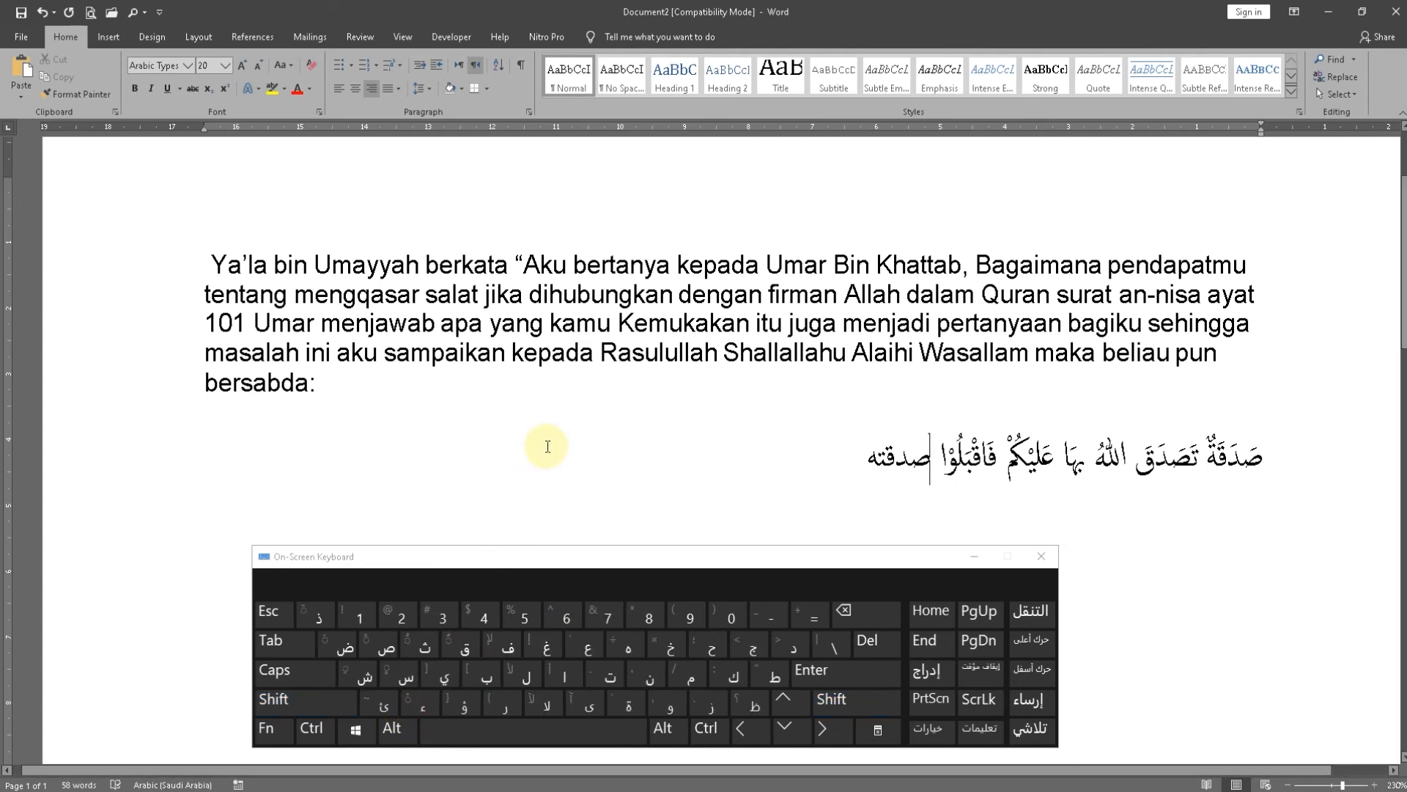
pyautogui.keyDown('shift'); pyautogui.click(336, 639); pyautogui.keyUp('shift')
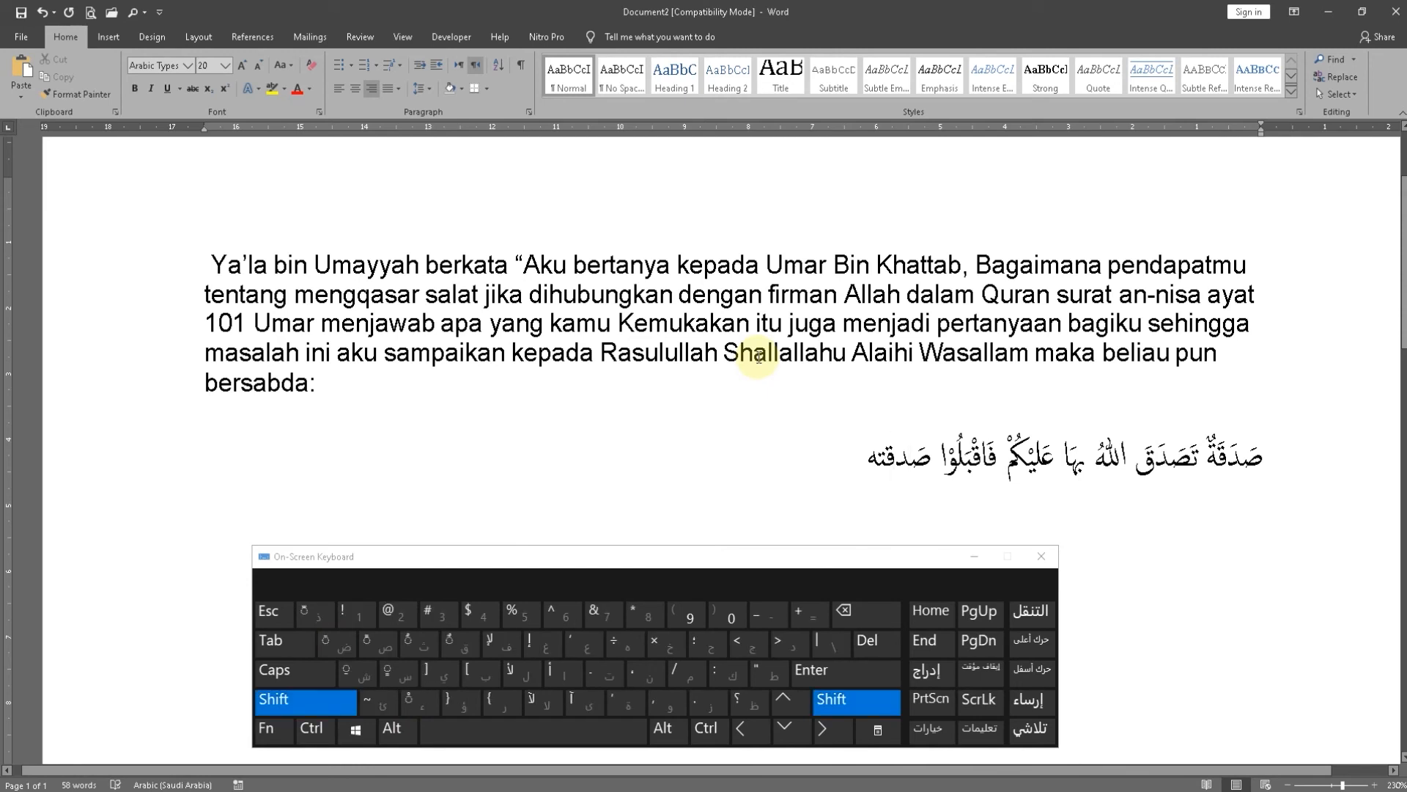
pyautogui.keyDown('shift'); pyautogui.click(328, 647); pyautogui.keyUp('shift')
pyautogui.press('Left')
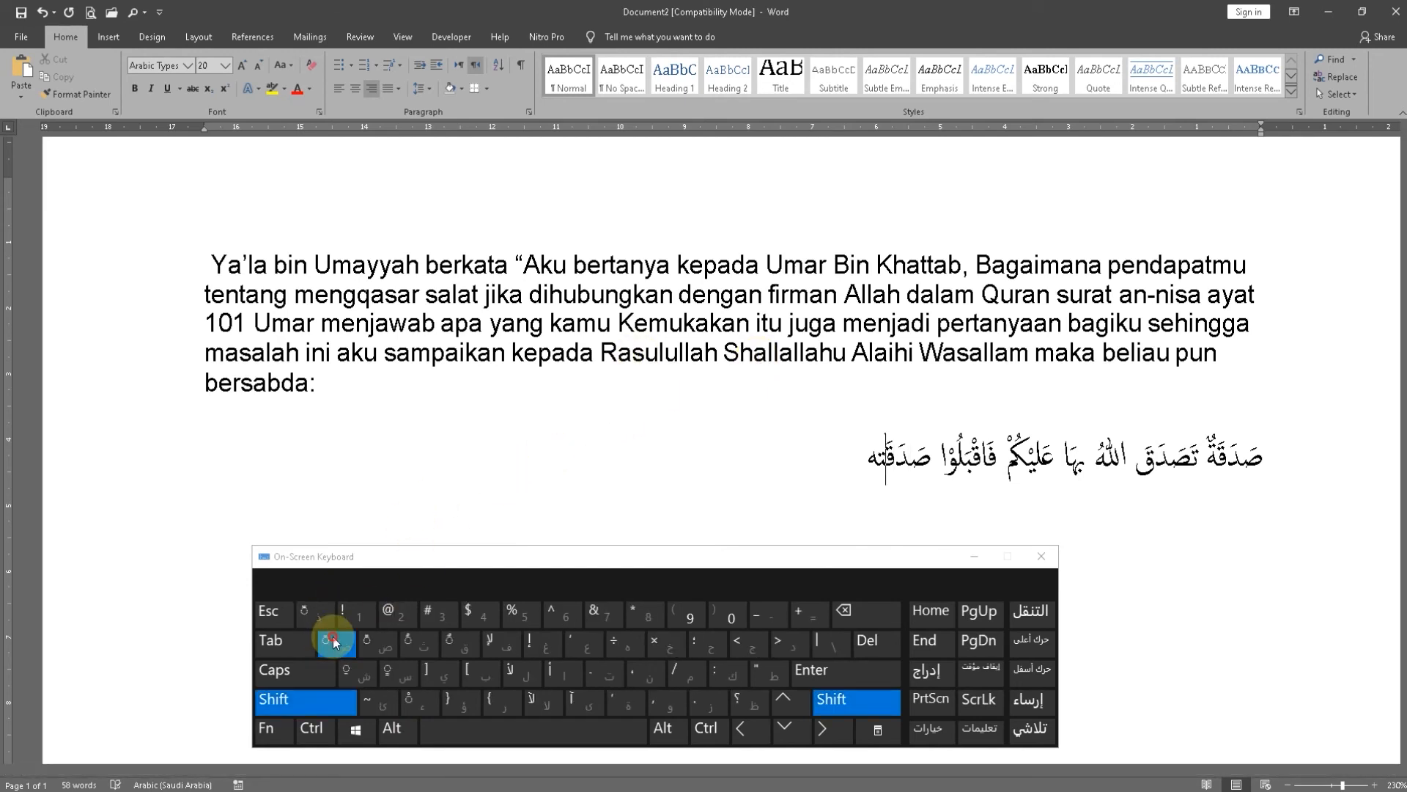
pyautogui.keyDown('shift'); pyautogui.click(333, 641); pyautogui.keyUp('shift')
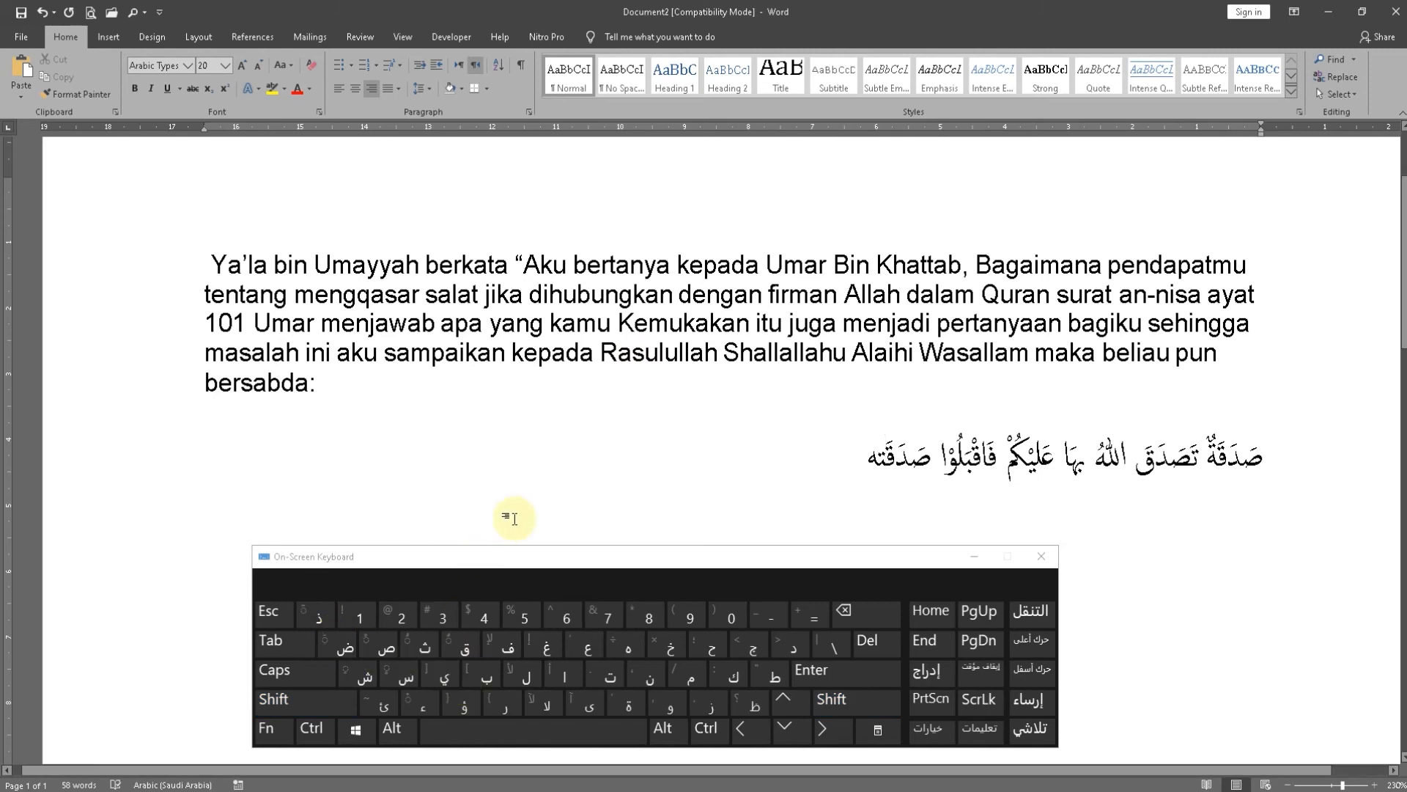
pyautogui.press('Left')
pyautogui.keyDown('shift'); pyautogui.click(338, 648); pyautogui.keyUp('shift')
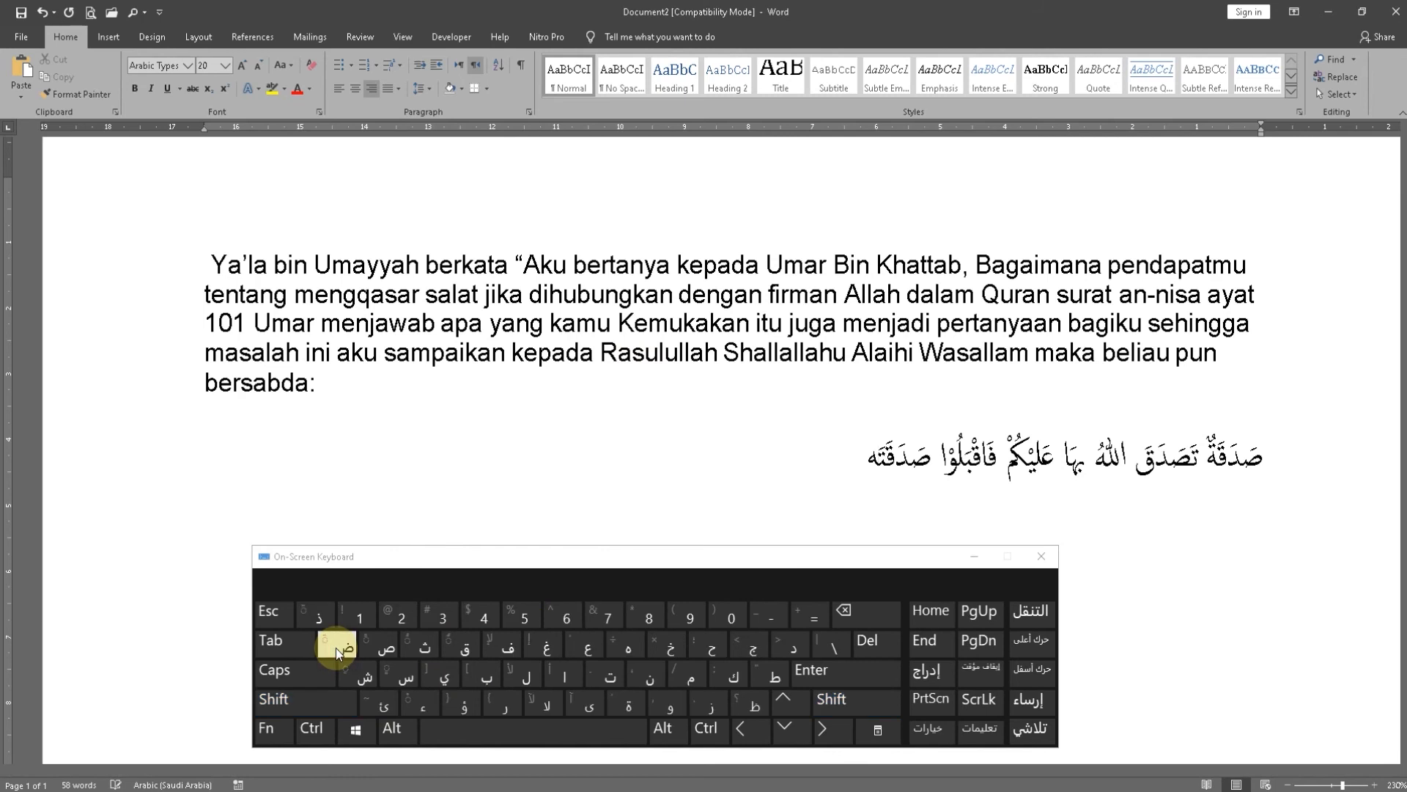
pyautogui.keyDown('shift'); pyautogui.click(421, 648); pyautogui.keyUp('shift')
# Switch the input language to English (United States) with the US keyboard and close the on-screen keyboard
pyautogui.click(1320, 790)
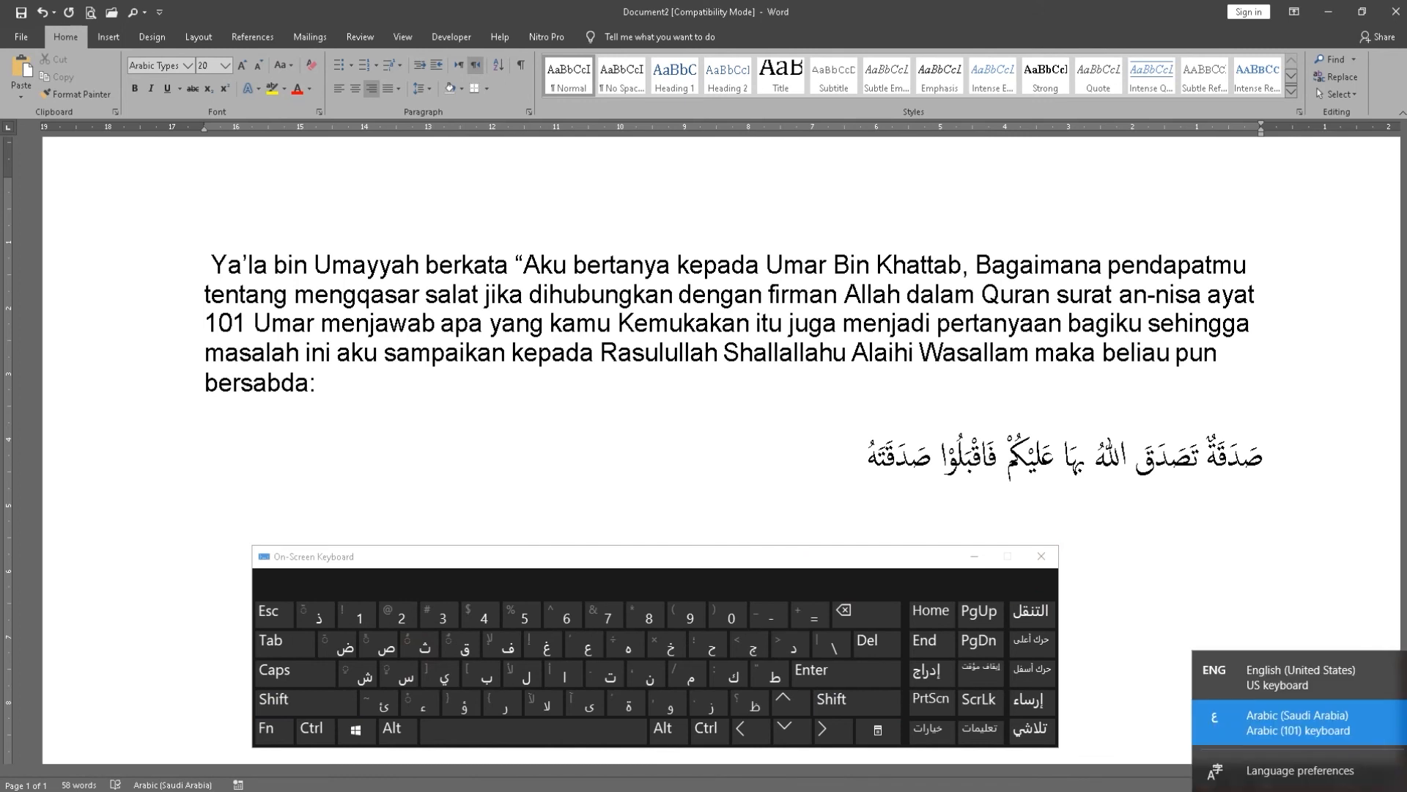
pyautogui.click(1294, 678)
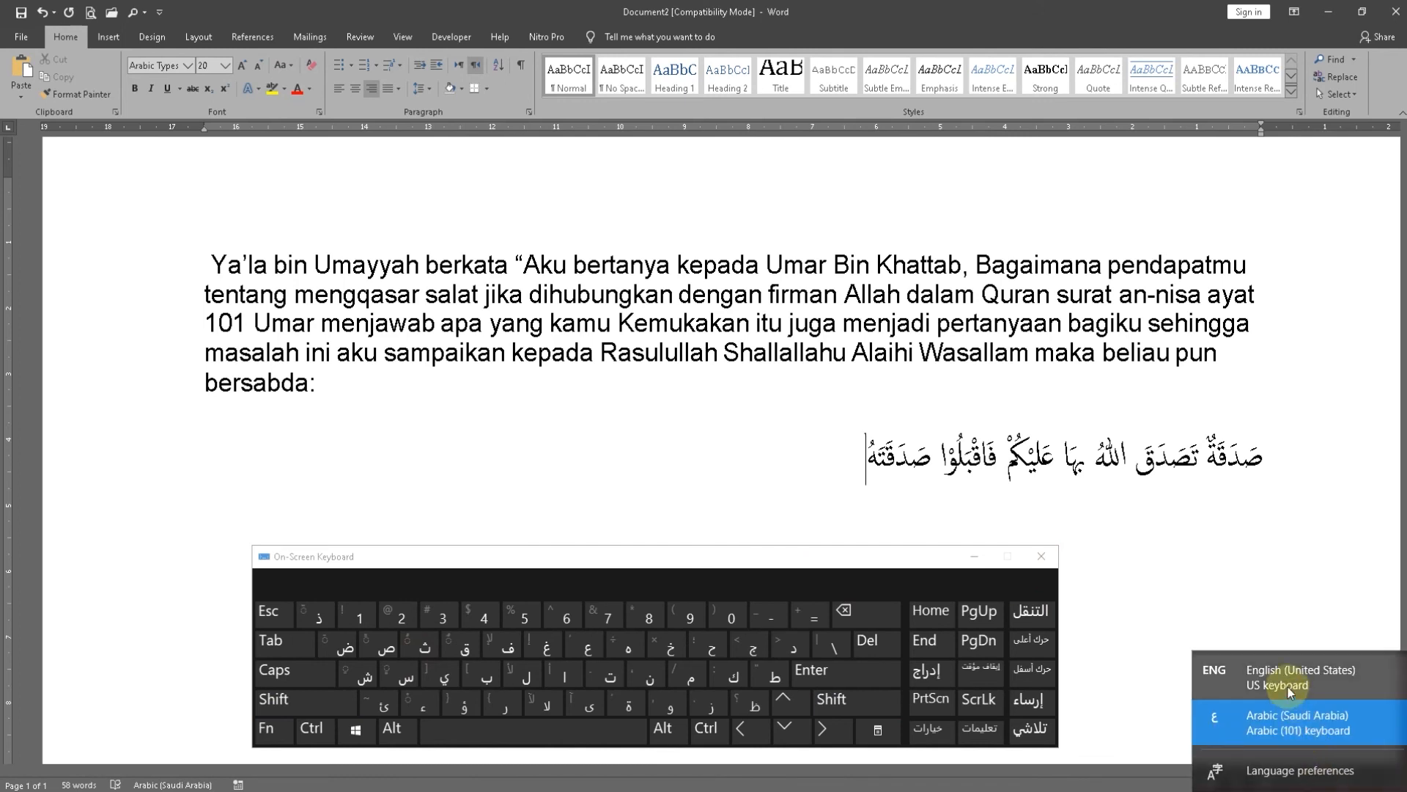
pyautogui.click(1042, 556)
pyautogui.click(906, 569)
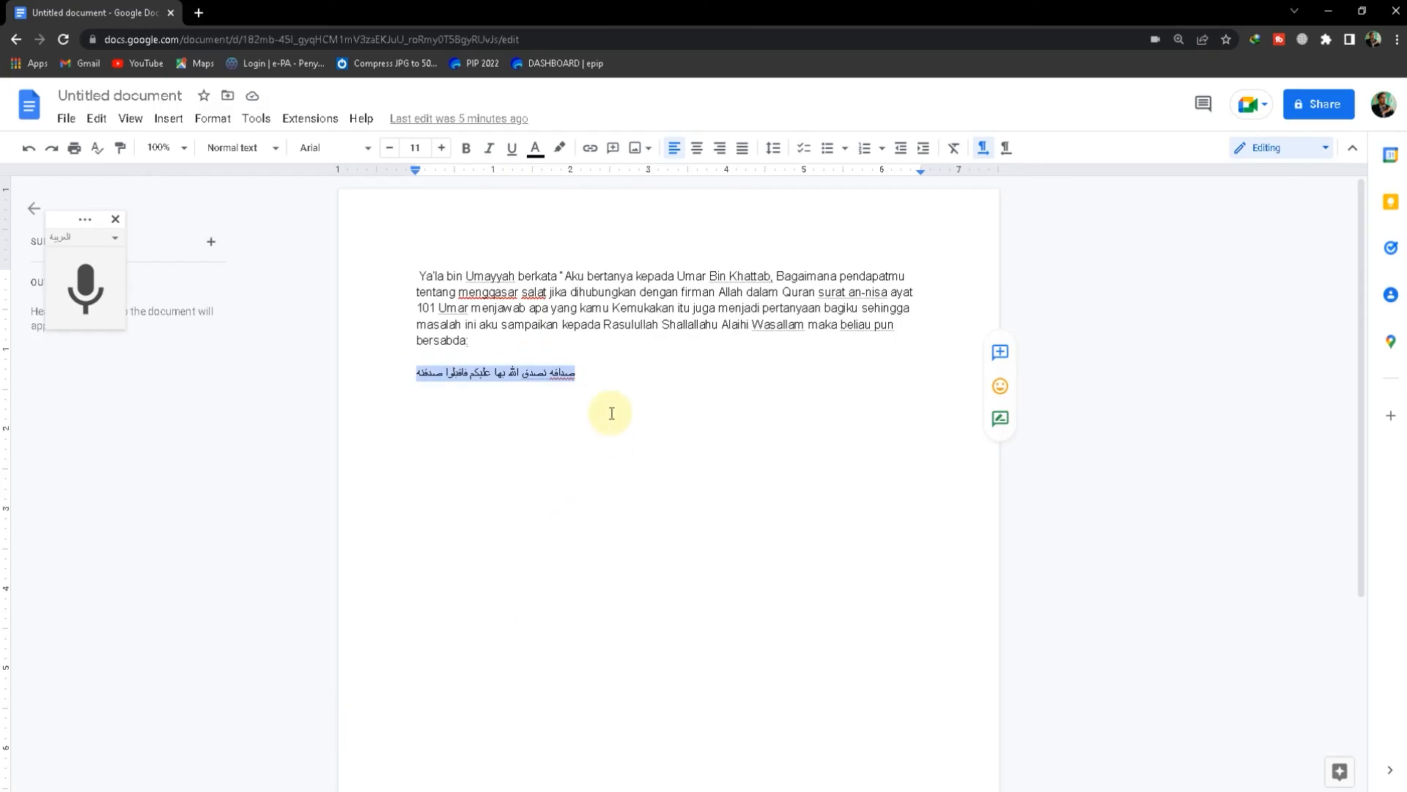
# Switch to the Google Docs document and add two line breaks at the end of the Arabic sentence
pyautogui.click(434, 409)
pyautogui.click(408, 376)
pyautogui.press('Return')
pyautogui.press('Return')
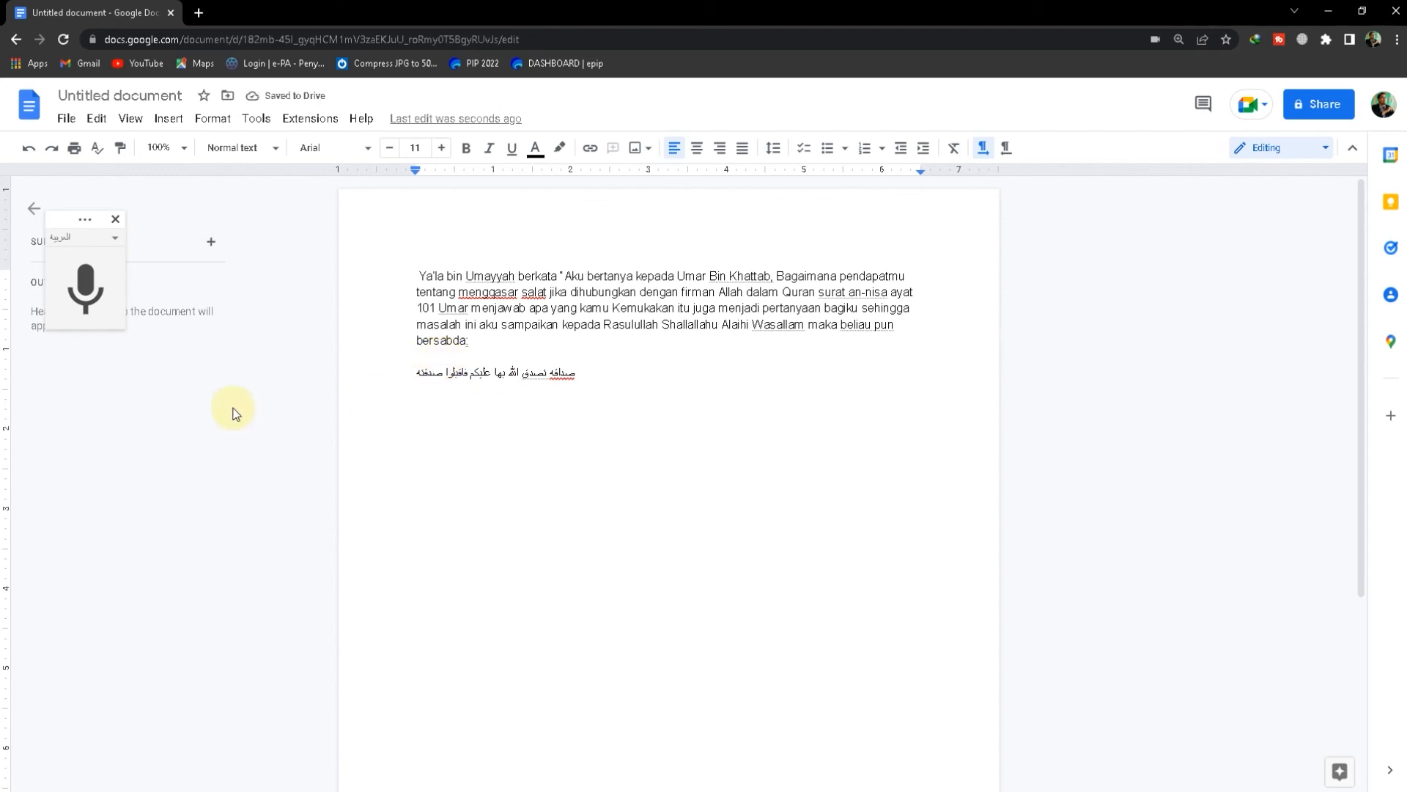
# Set voice typing to Bahasa Indonesia and dictate "Keringanan itu merupakan Sedekah Yang dikaruniakan Allah kepada kalian: maka Terimalah sedekahnya itu."
pyautogui.click(118, 238)
pyautogui.scroll(15, 117, 405)
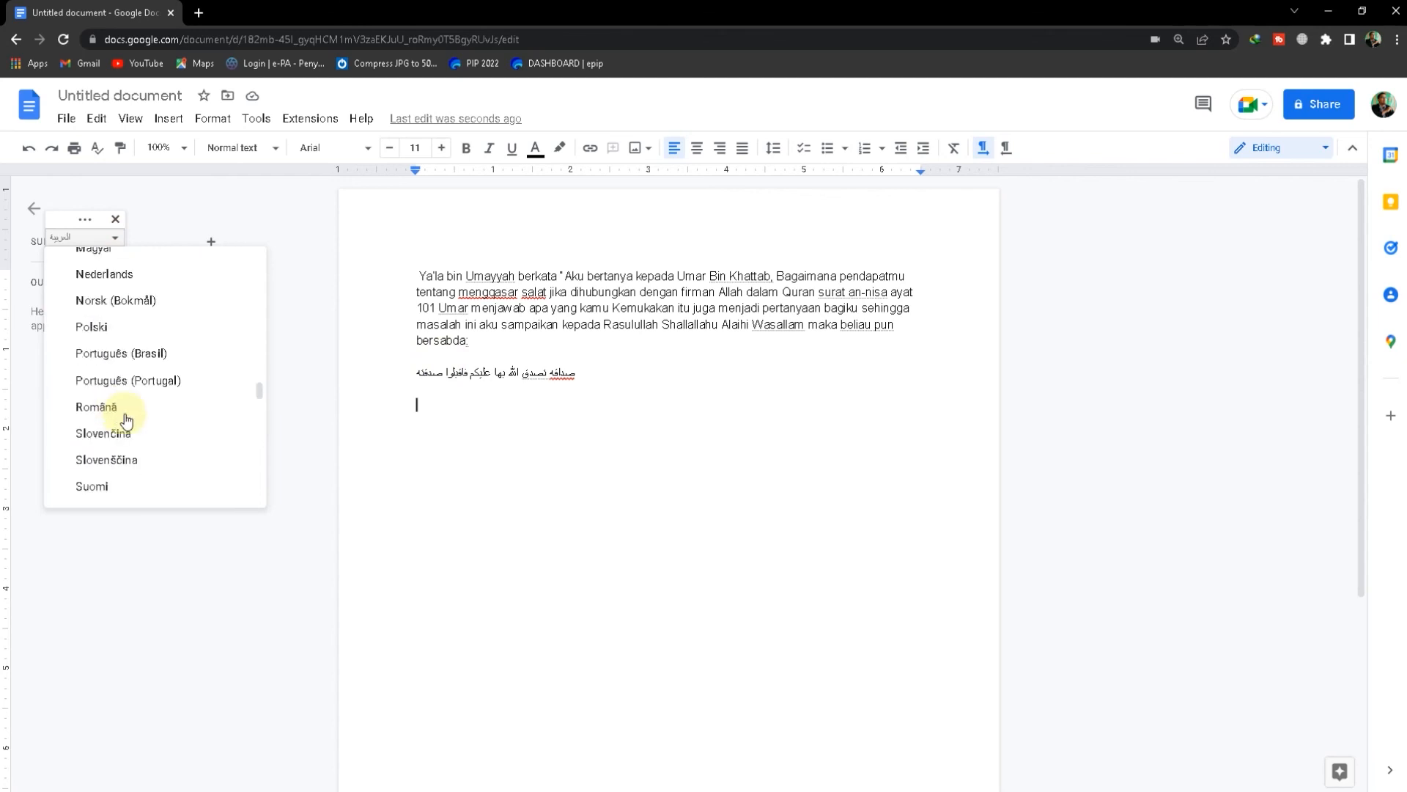
pyautogui.scroll(10, 198, 419)
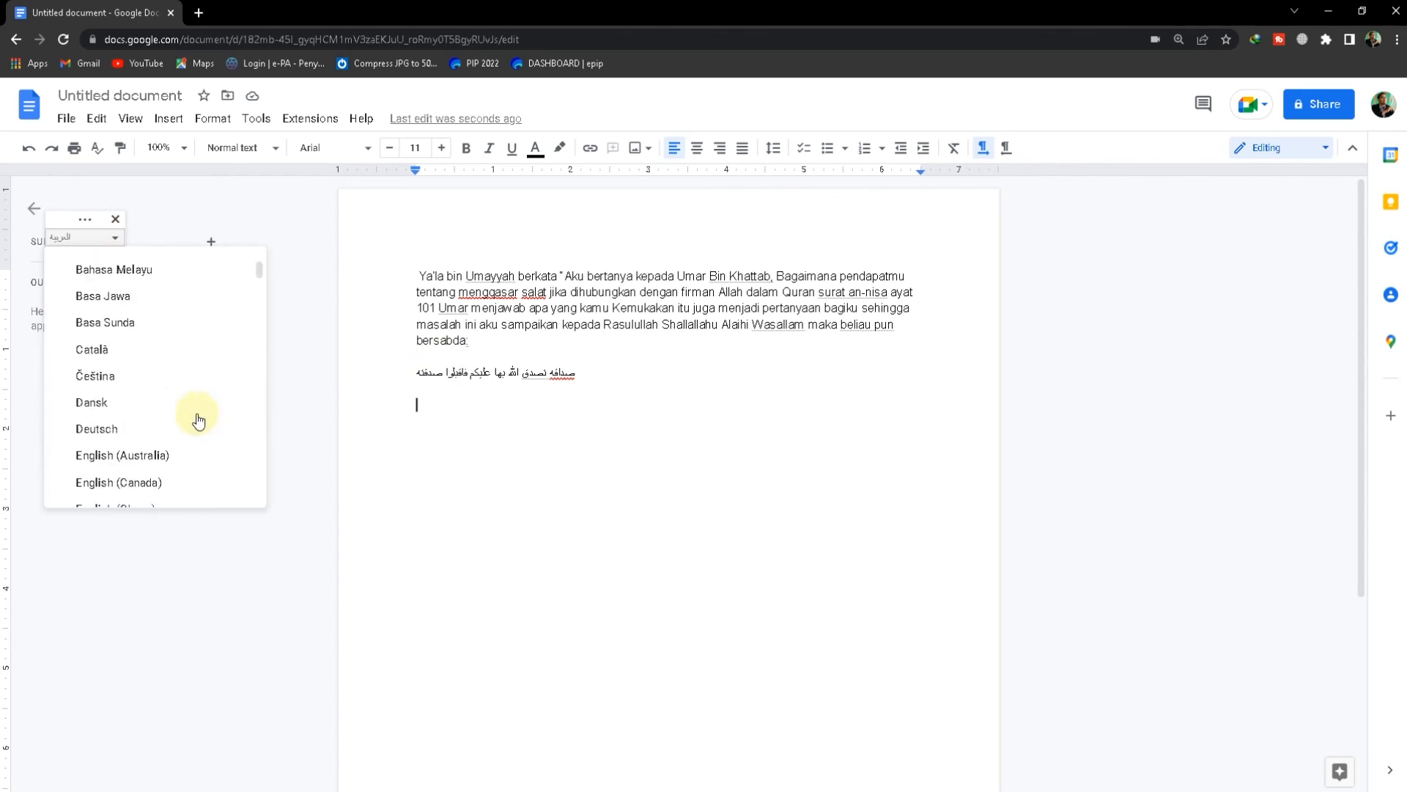
pyautogui.click(120, 318)
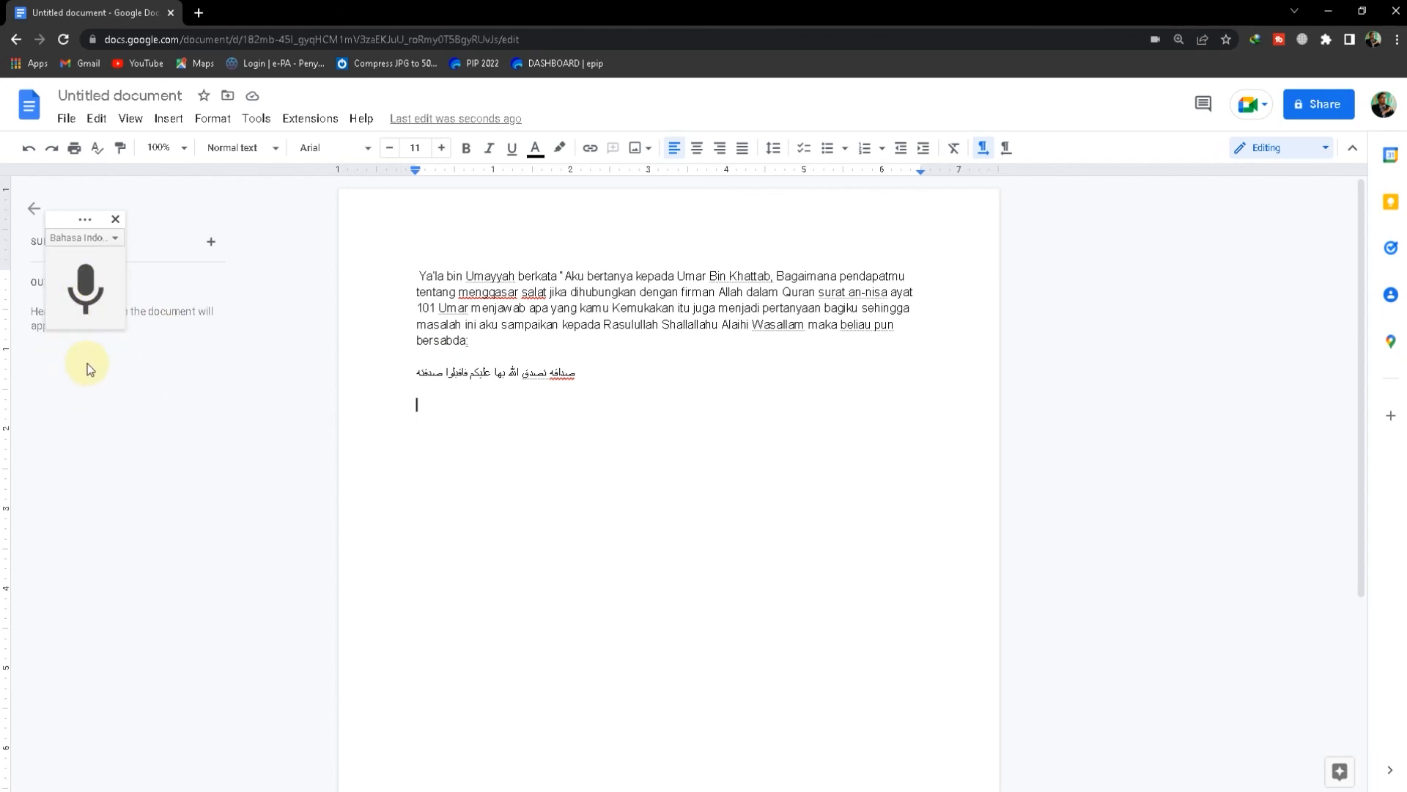
pyautogui.click(85, 289)
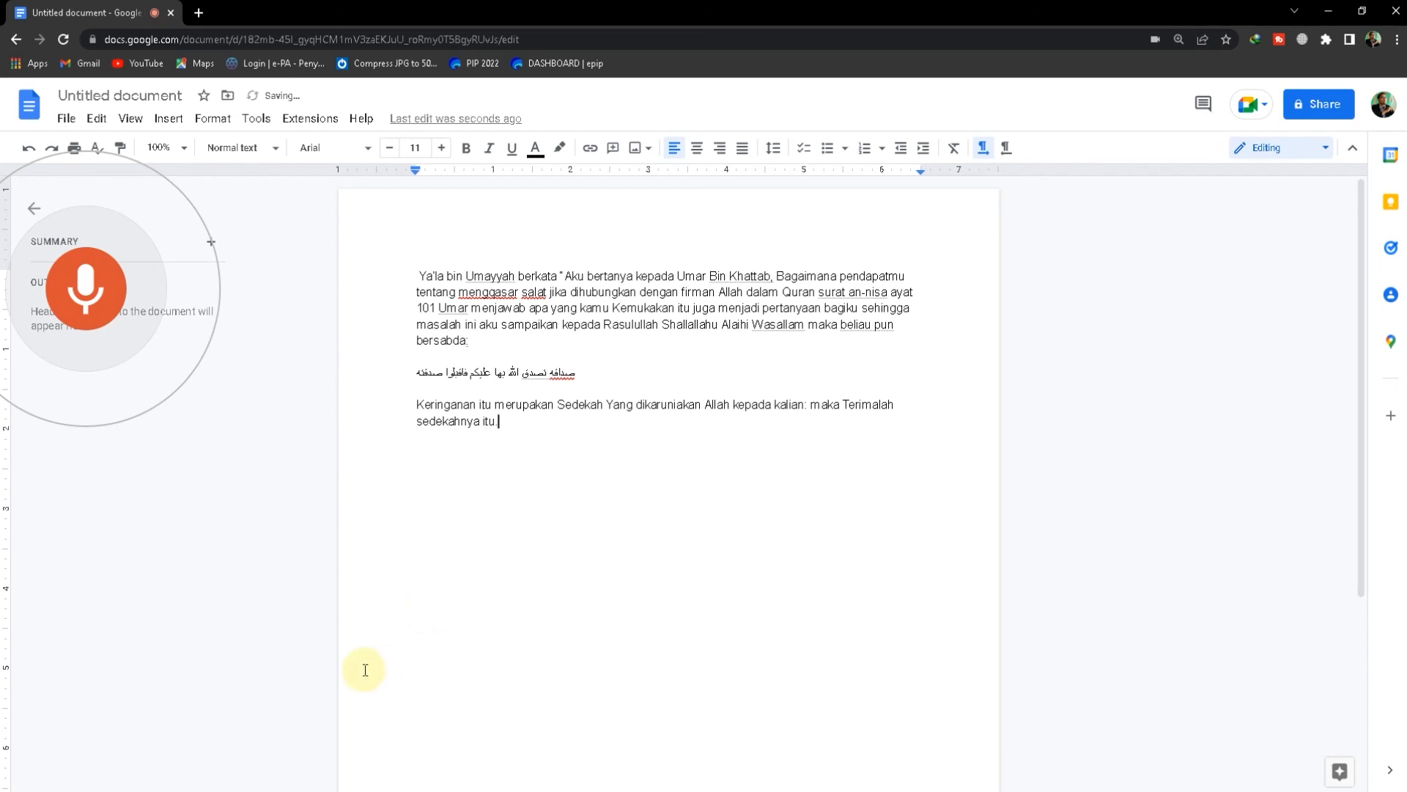
pyautogui.click(100, 320)
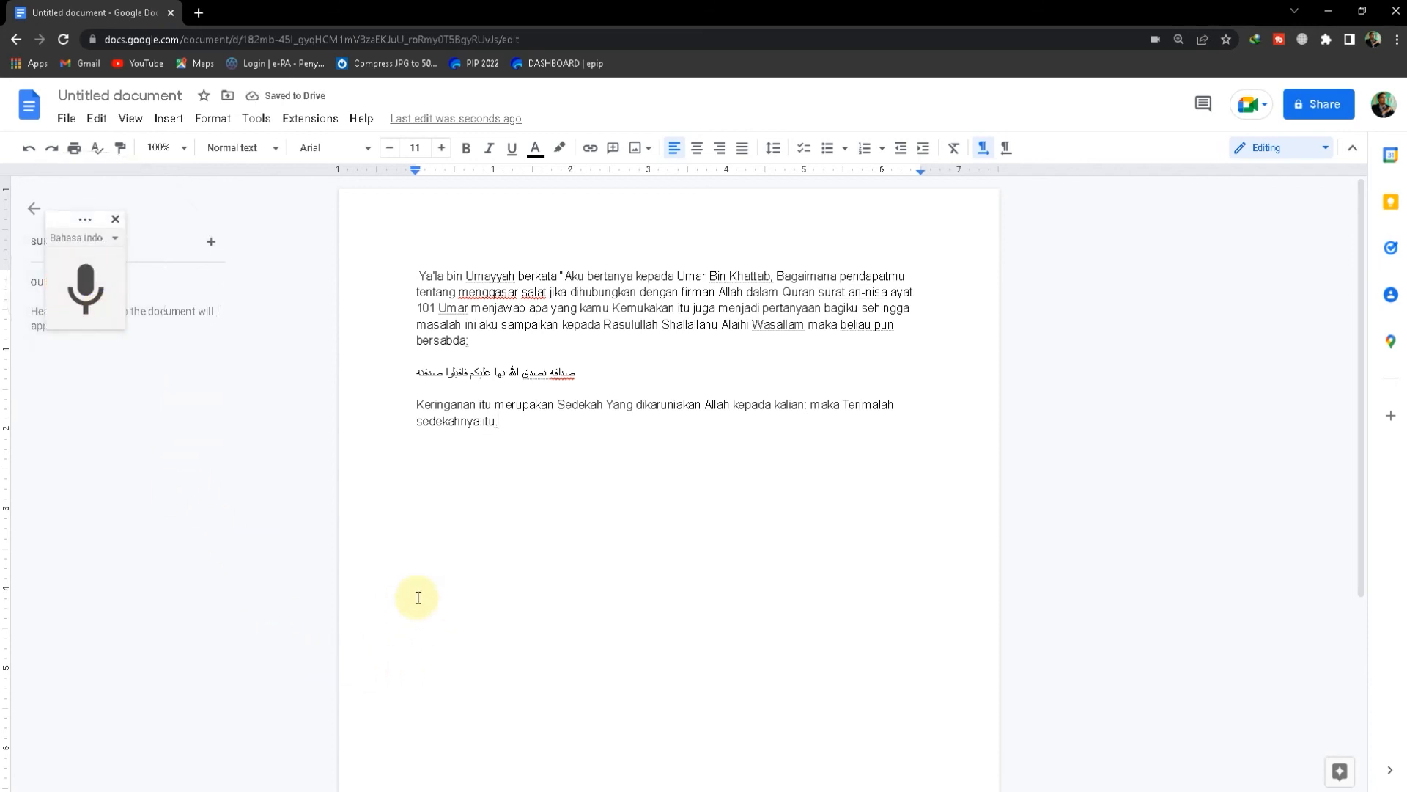
# Copy the dictated Indonesian sentence into the Word document, below the Arabic sentence, in a paragraph with left-to-right direction
pyautogui.moveTo(403, 404); pyautogui.dragTo(558, 420)
pyautogui.hotkey('ctrl', 'c')
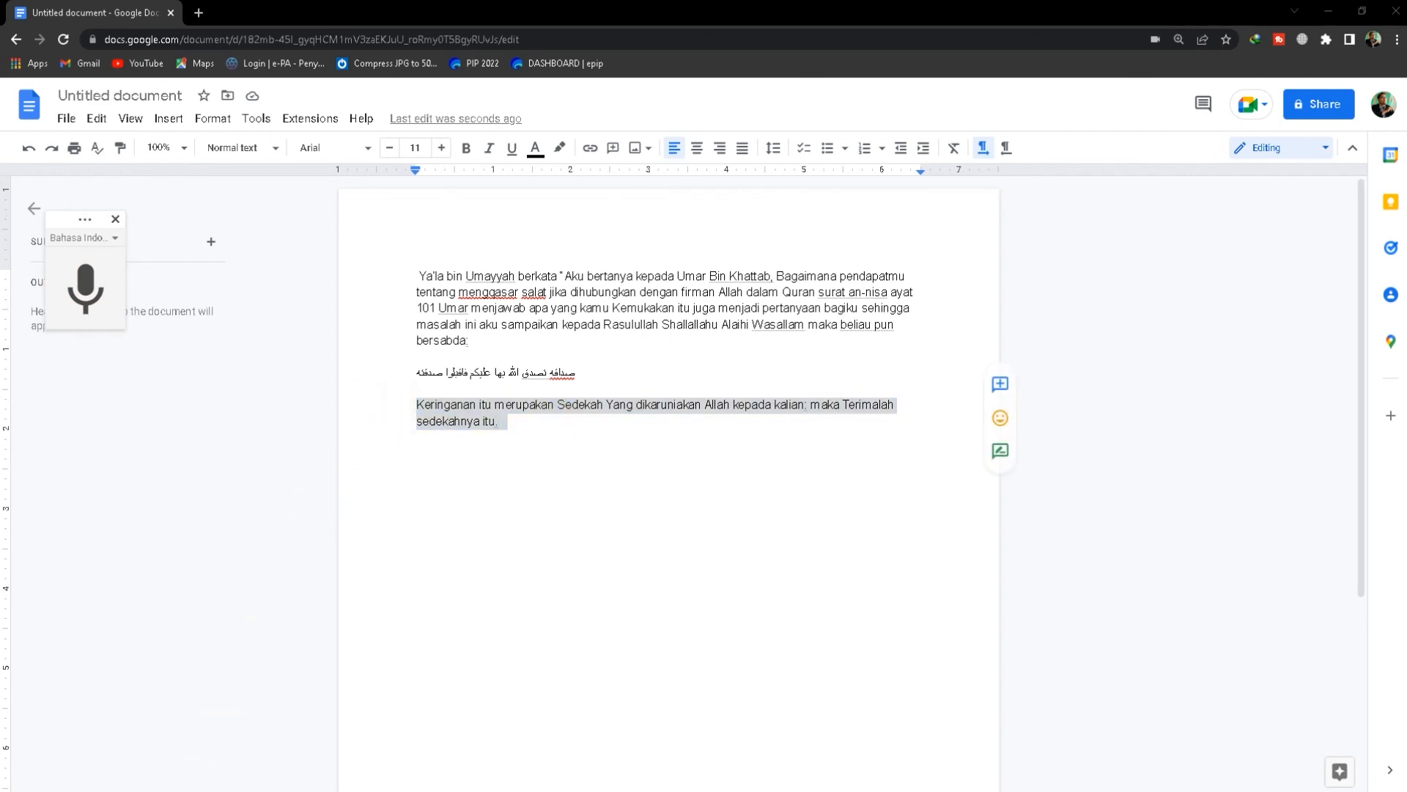
pyautogui.click(422, 733)
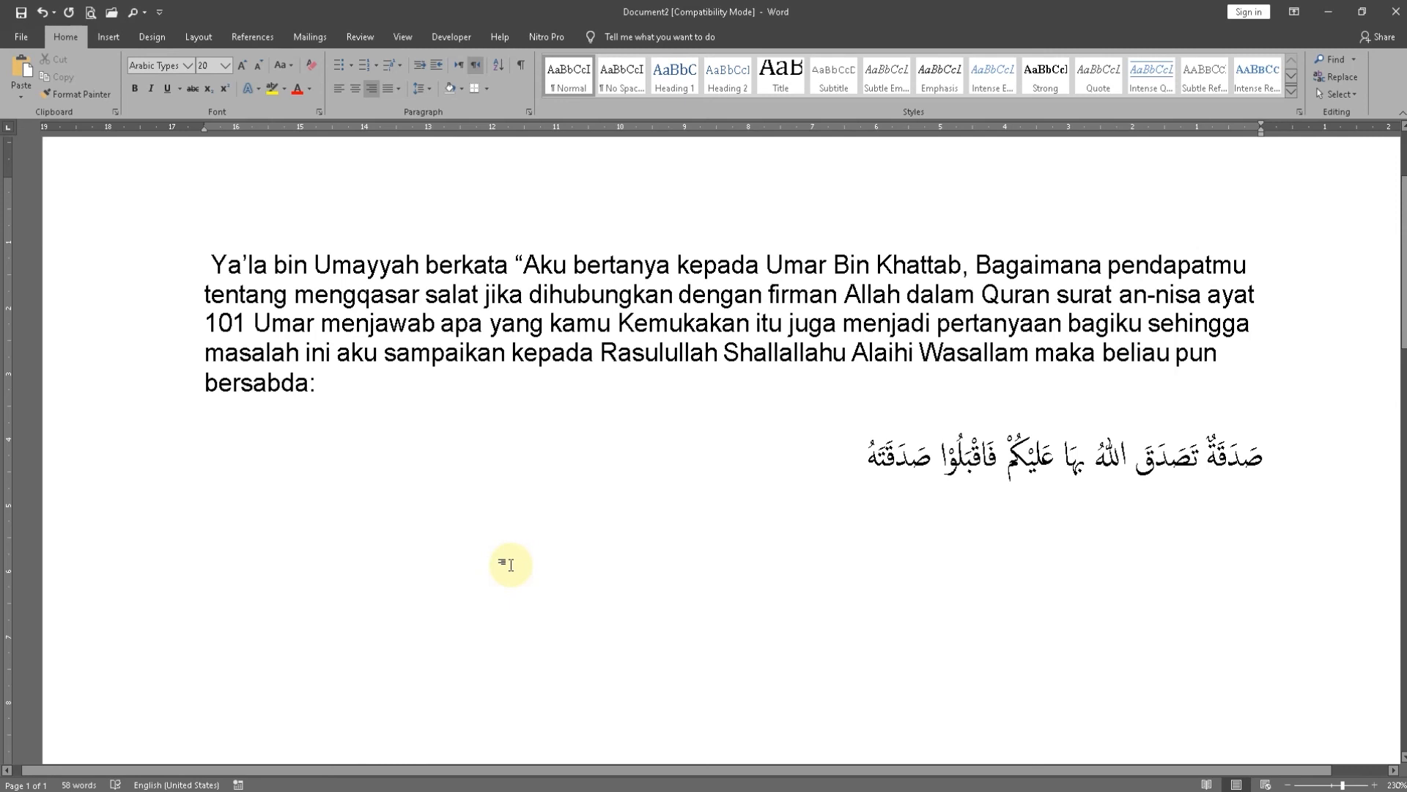
pyautogui.click(459, 65)
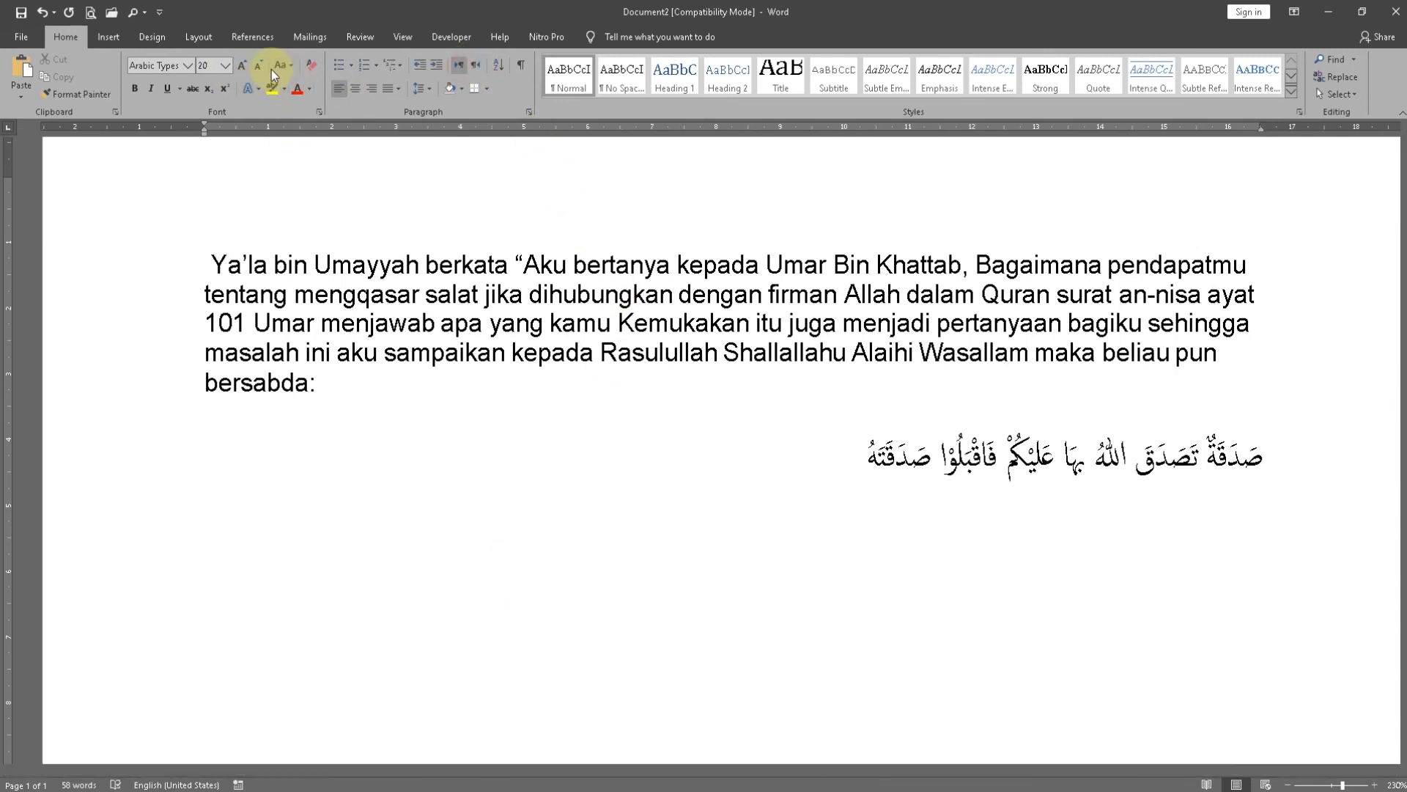
pyautogui.hotkey('ctrl', 'v')
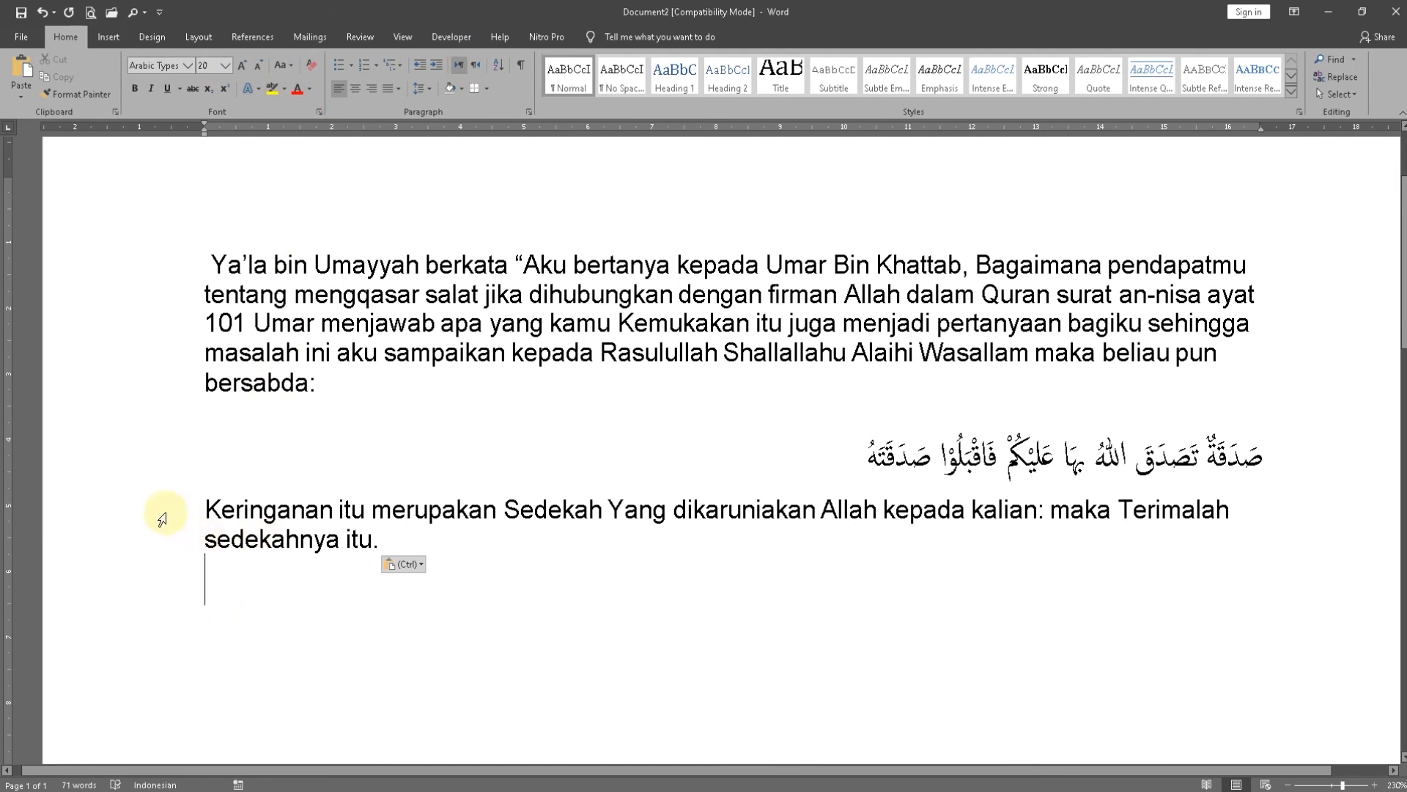
# Replace the colon after "kalian" with a semicolon followed by a space
pyautogui.click(1050, 511)
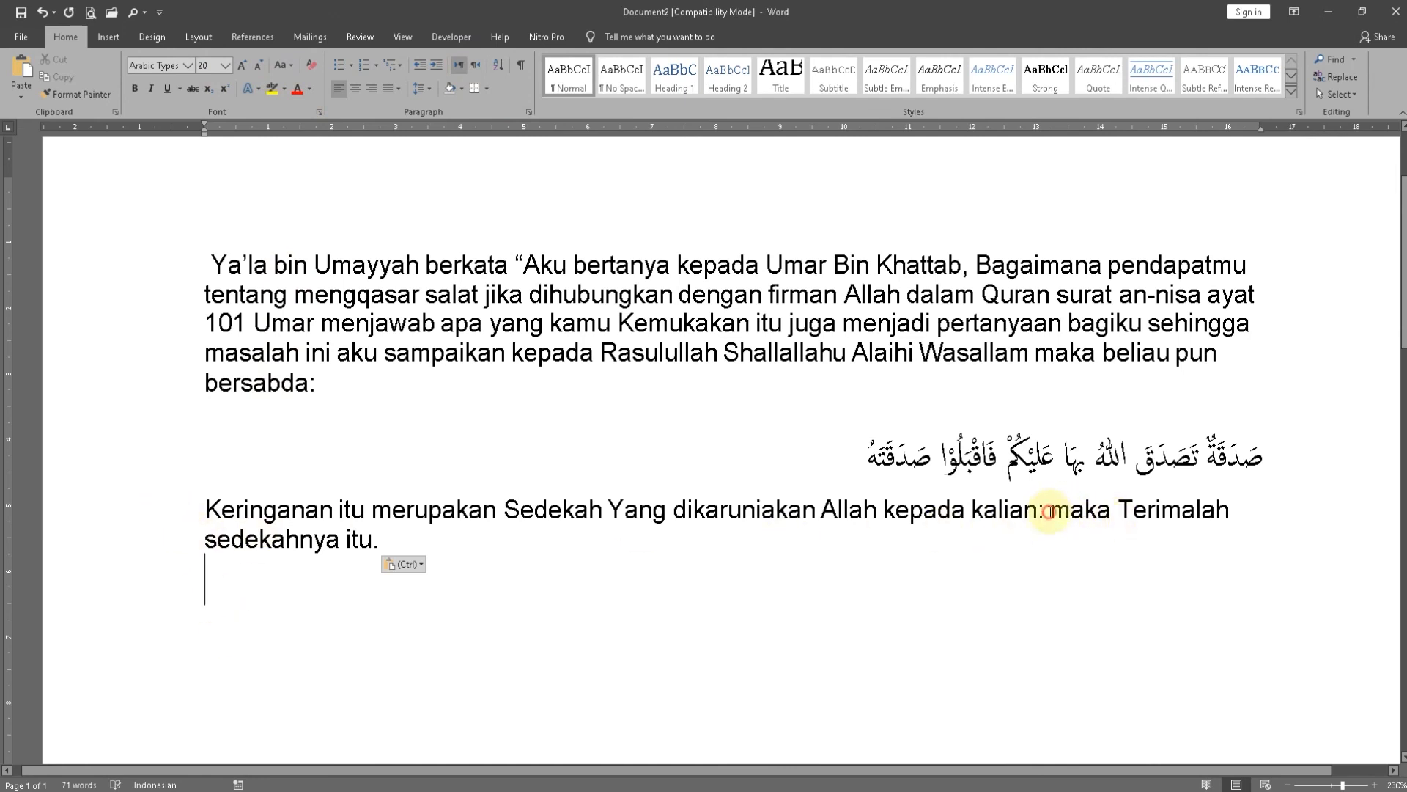
pyautogui.press('BackSpace')
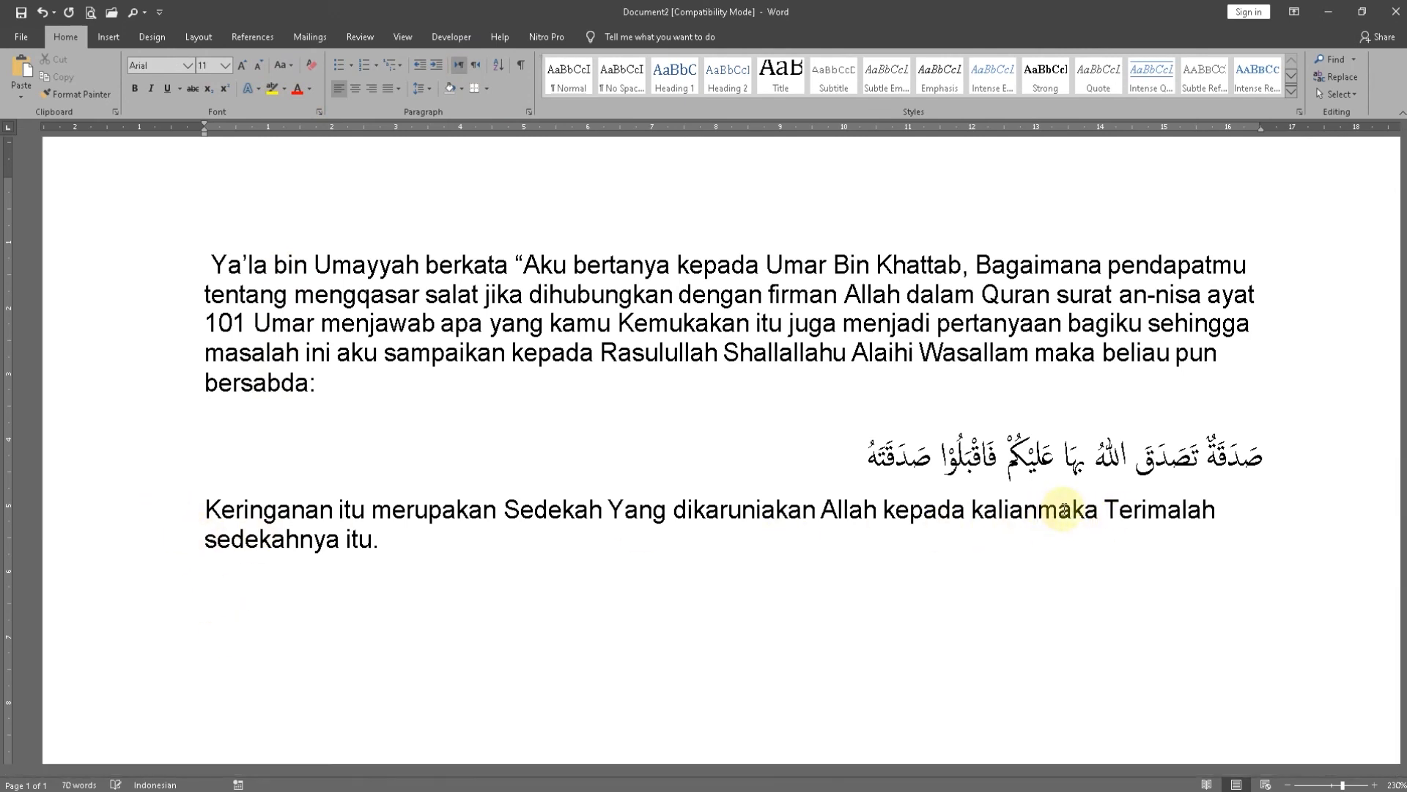
pyautogui.write(':')
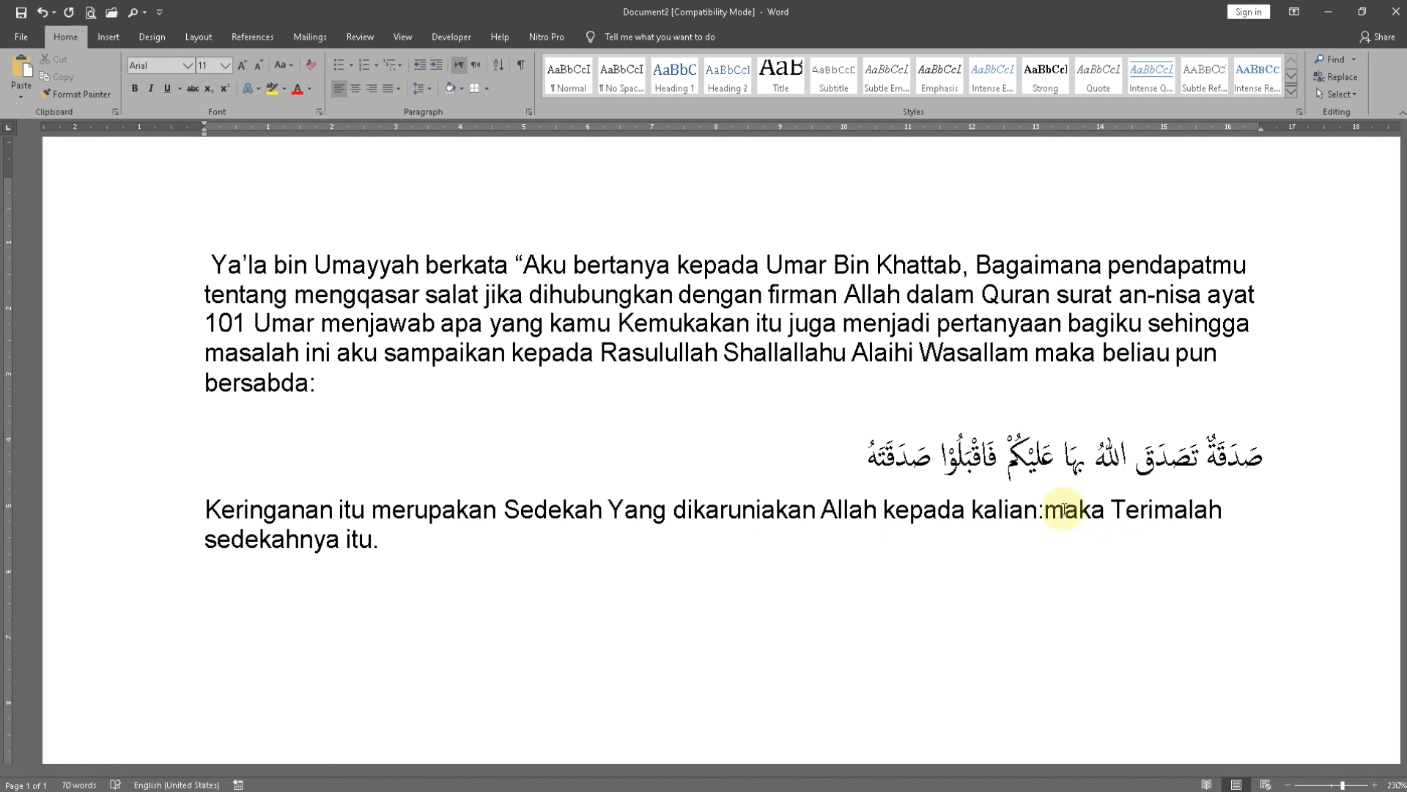
pyautogui.press('BackSpace')
pyautogui.write(':')
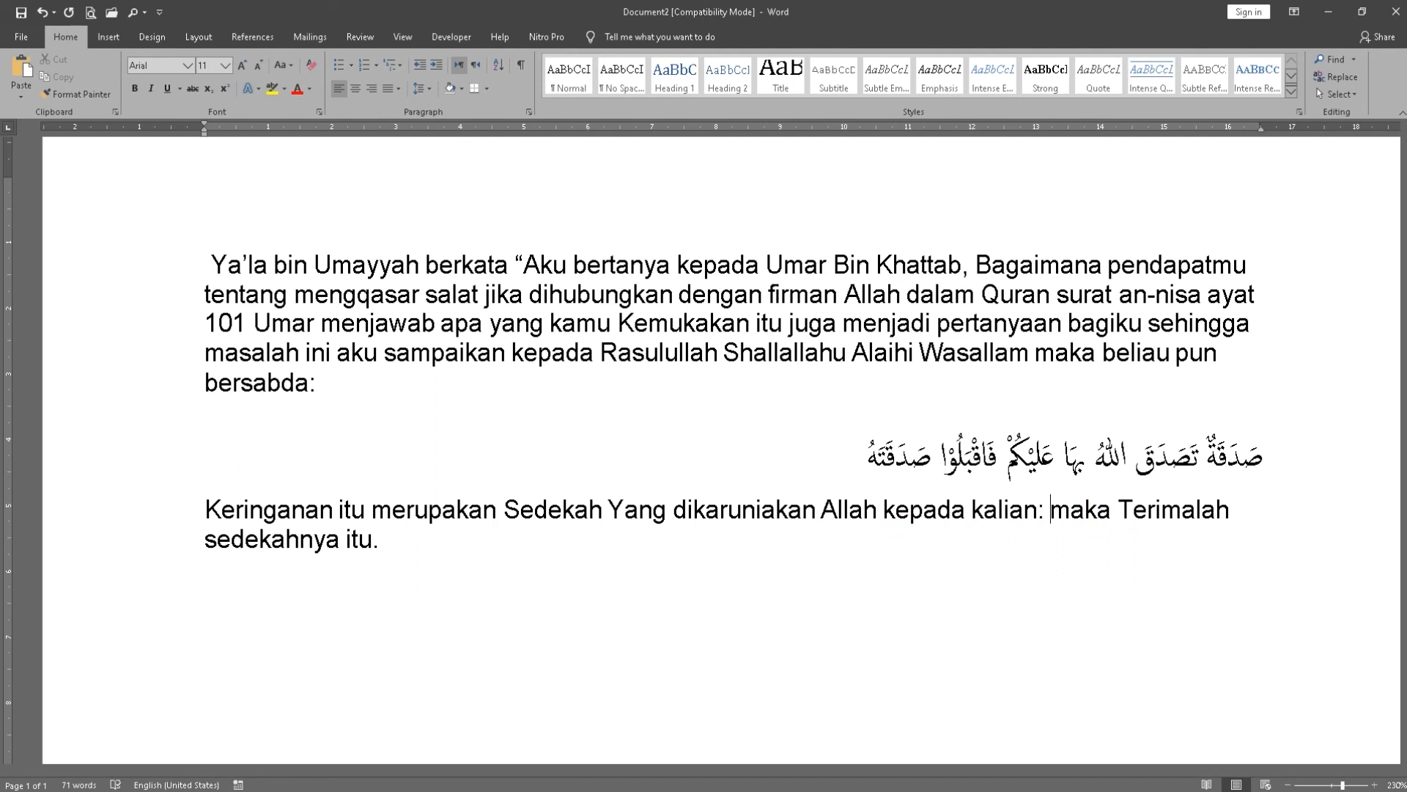
pyautogui.press('BackSpace')
pyautogui.press('BackSpace')
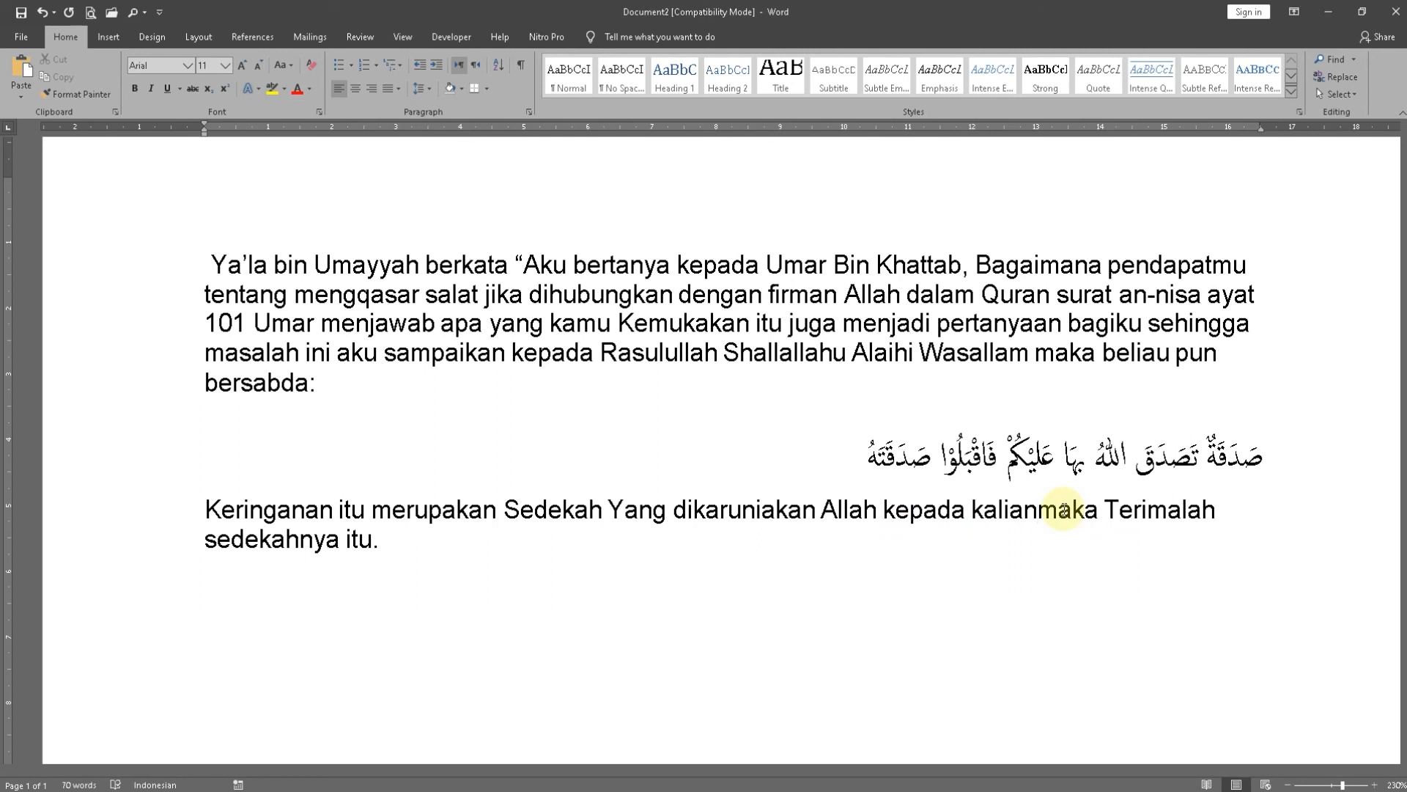
pyautogui.write(':')
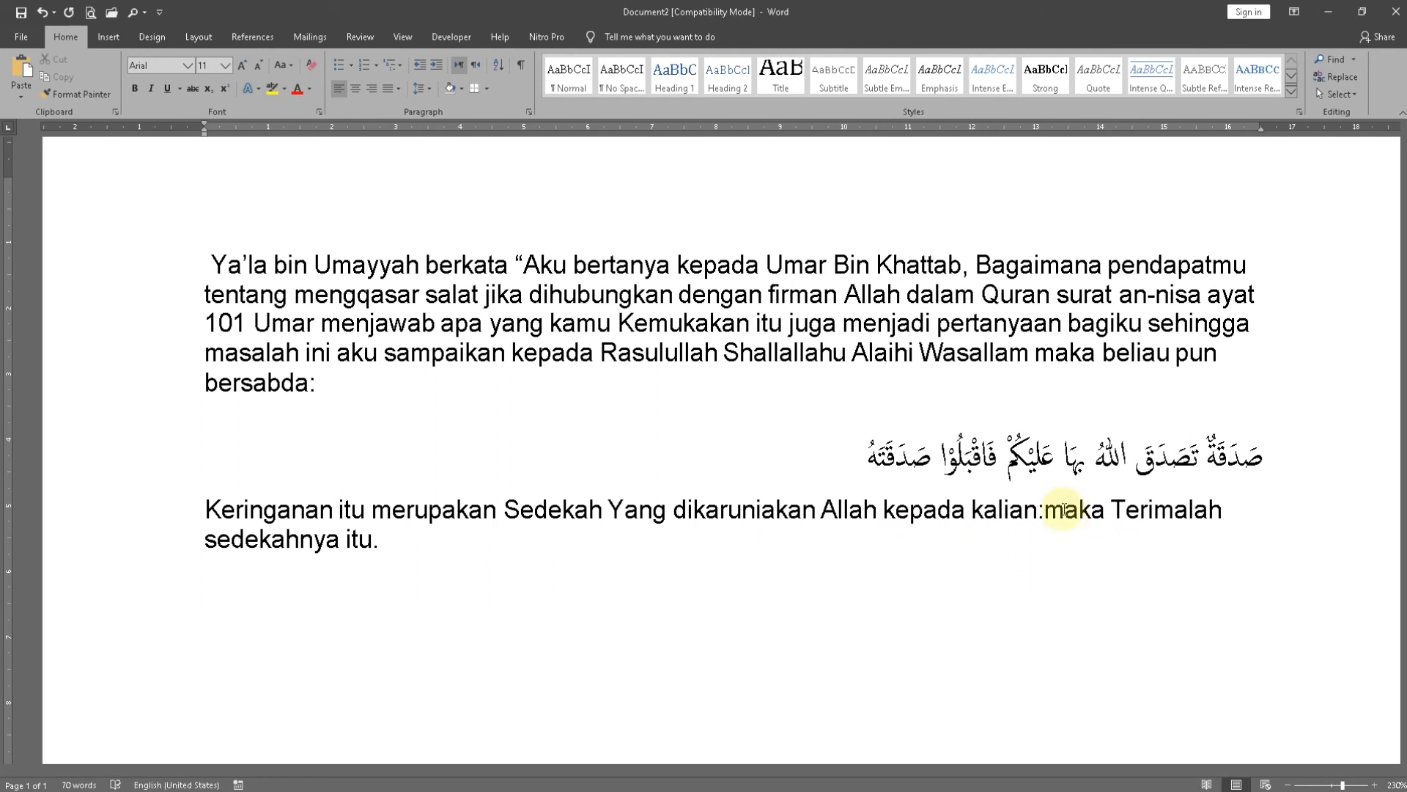
pyautogui.press('BackSpace')
pyautogui.write(';')
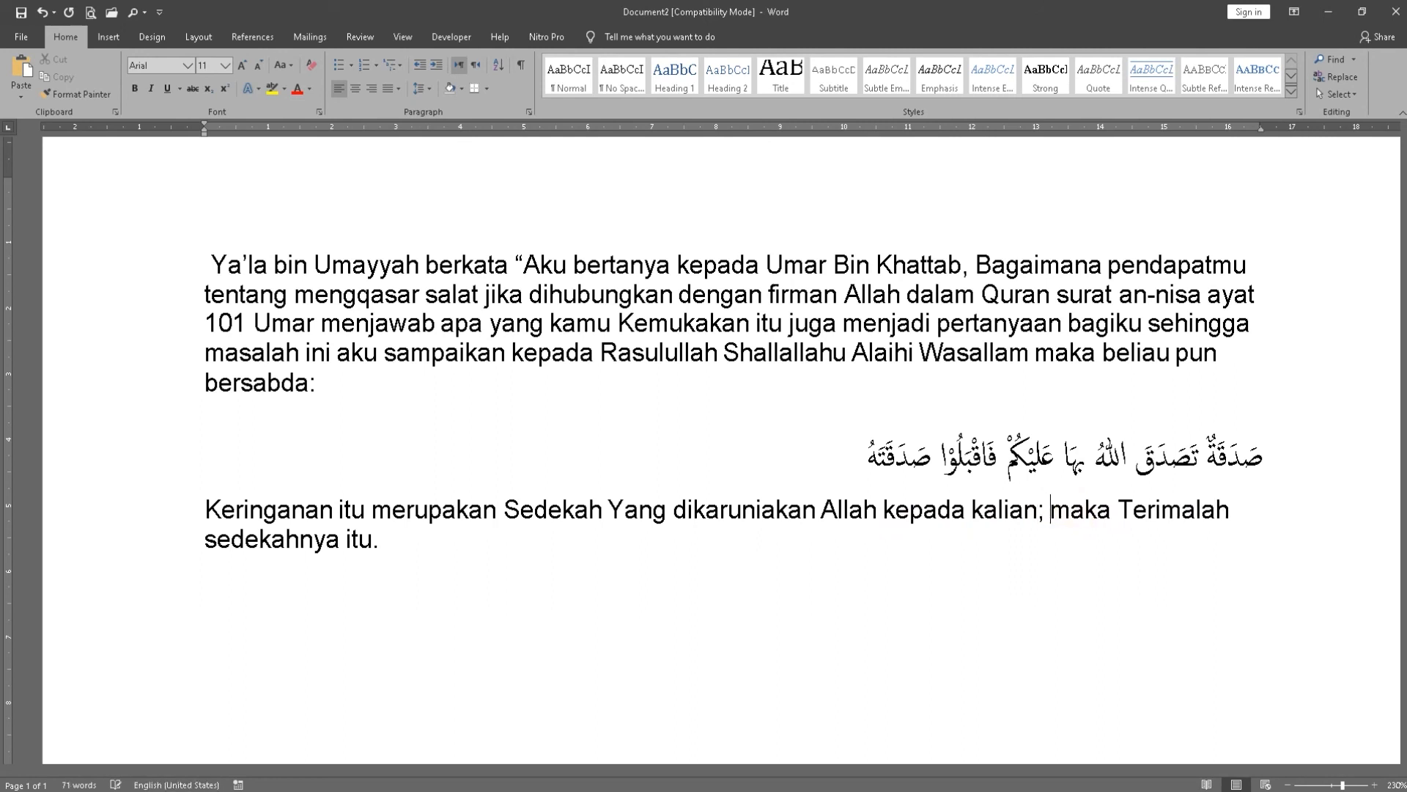
# Change "Terimalah" to lowercase "terimalah" in the sentence below the Arabic text
pyautogui.click(1118, 510)
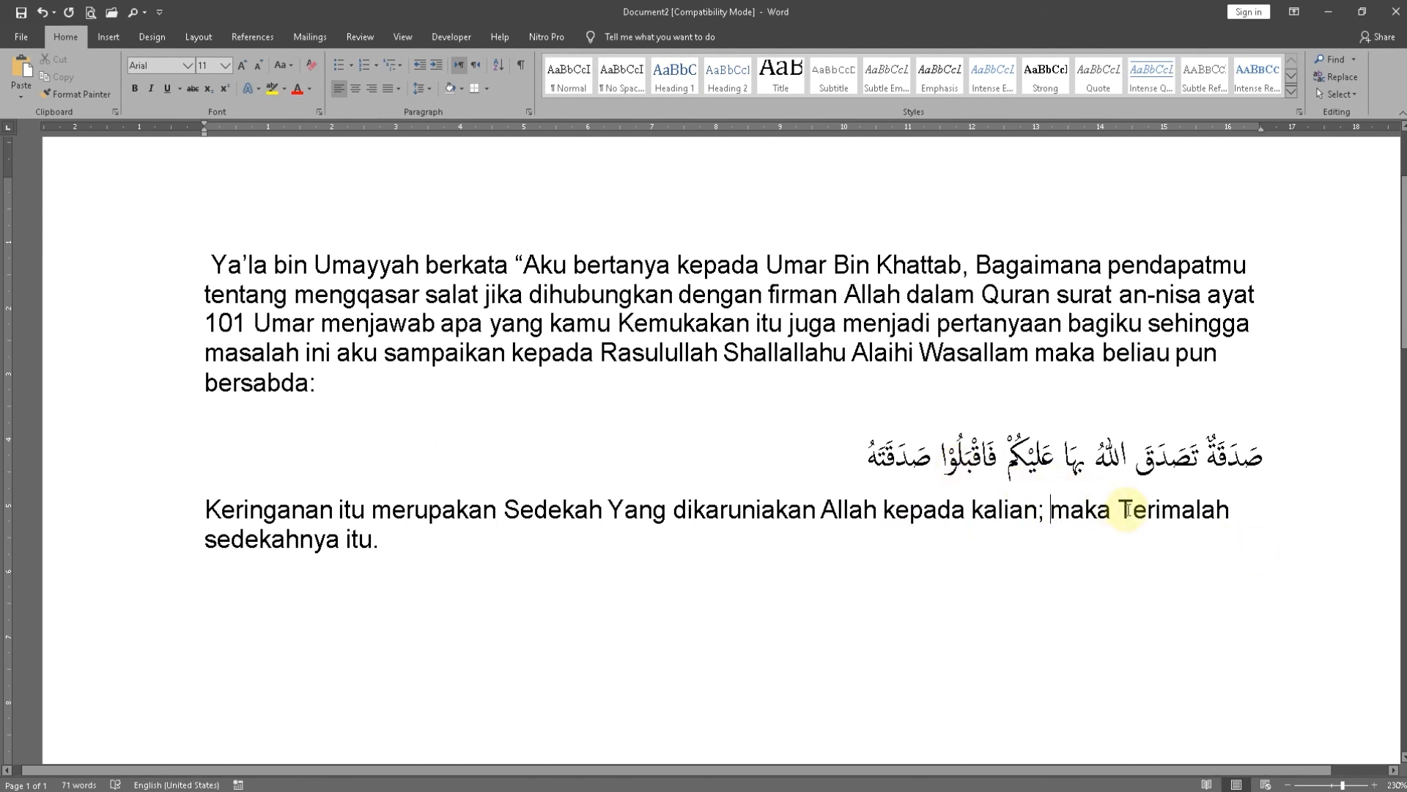
pyautogui.press('Delete')
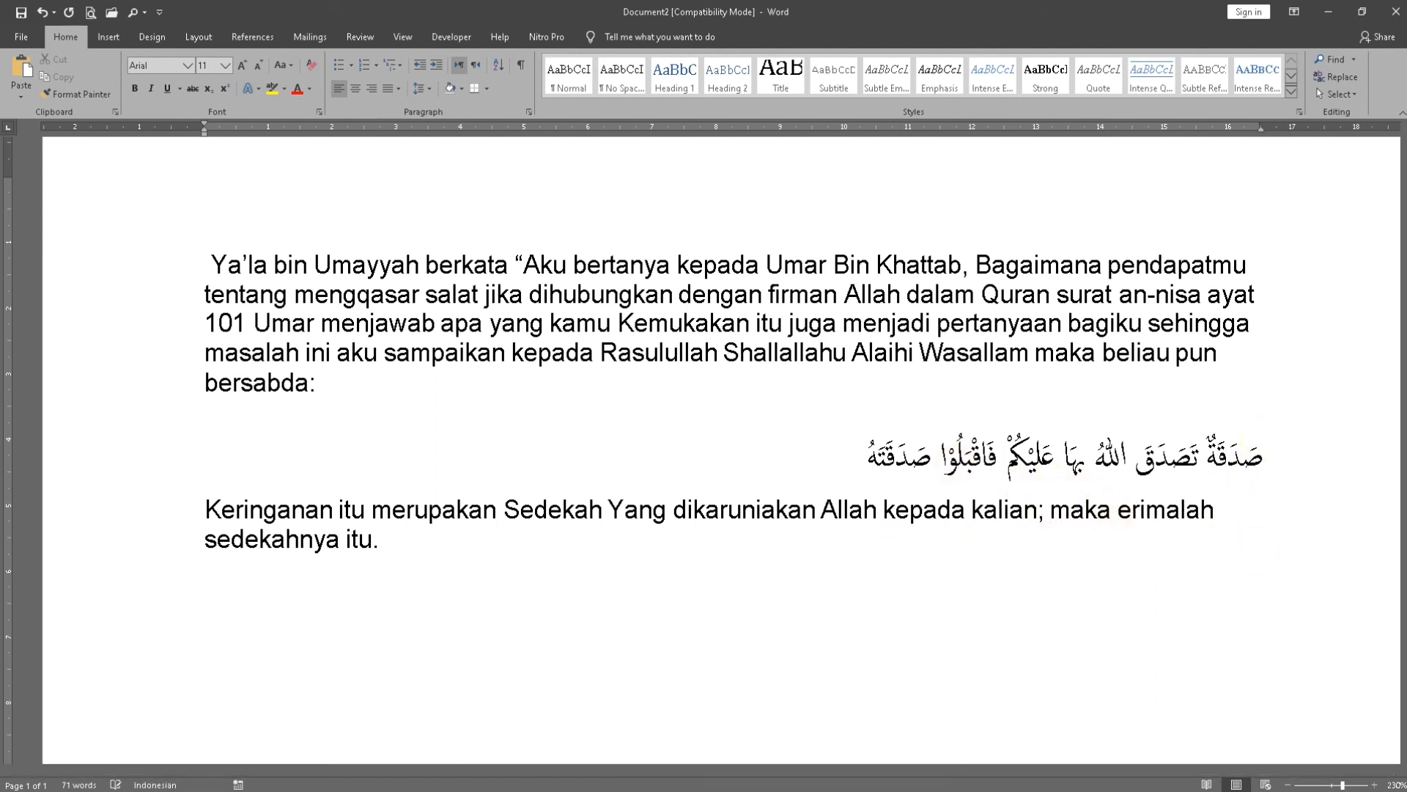
pyautogui.write('t')
# Change "sedekahnya" to "sedekah-Nya" and add a new line after the end of that sentence
pyautogui.click(307, 533)
pyautogui.press('BackSpace')
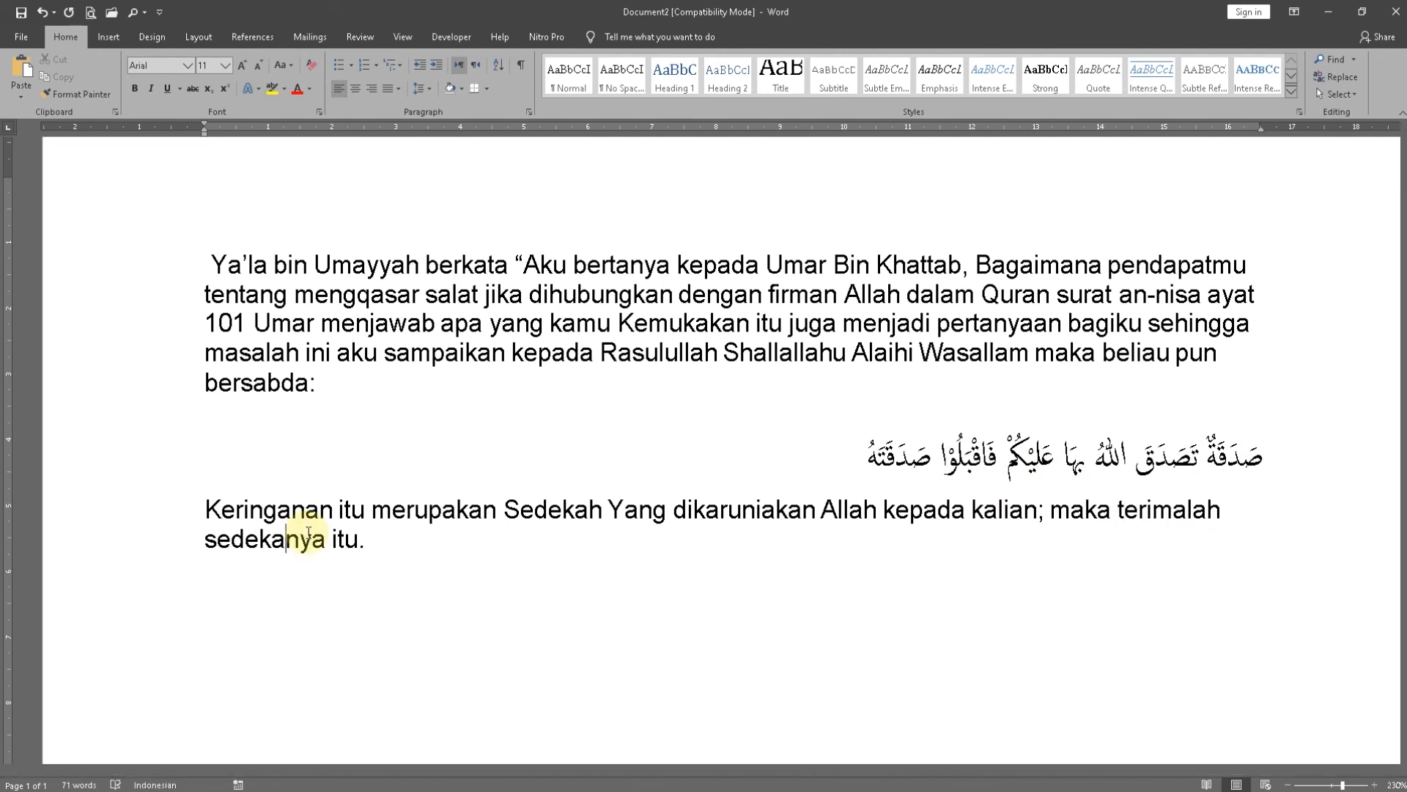
pyautogui.write('h-')
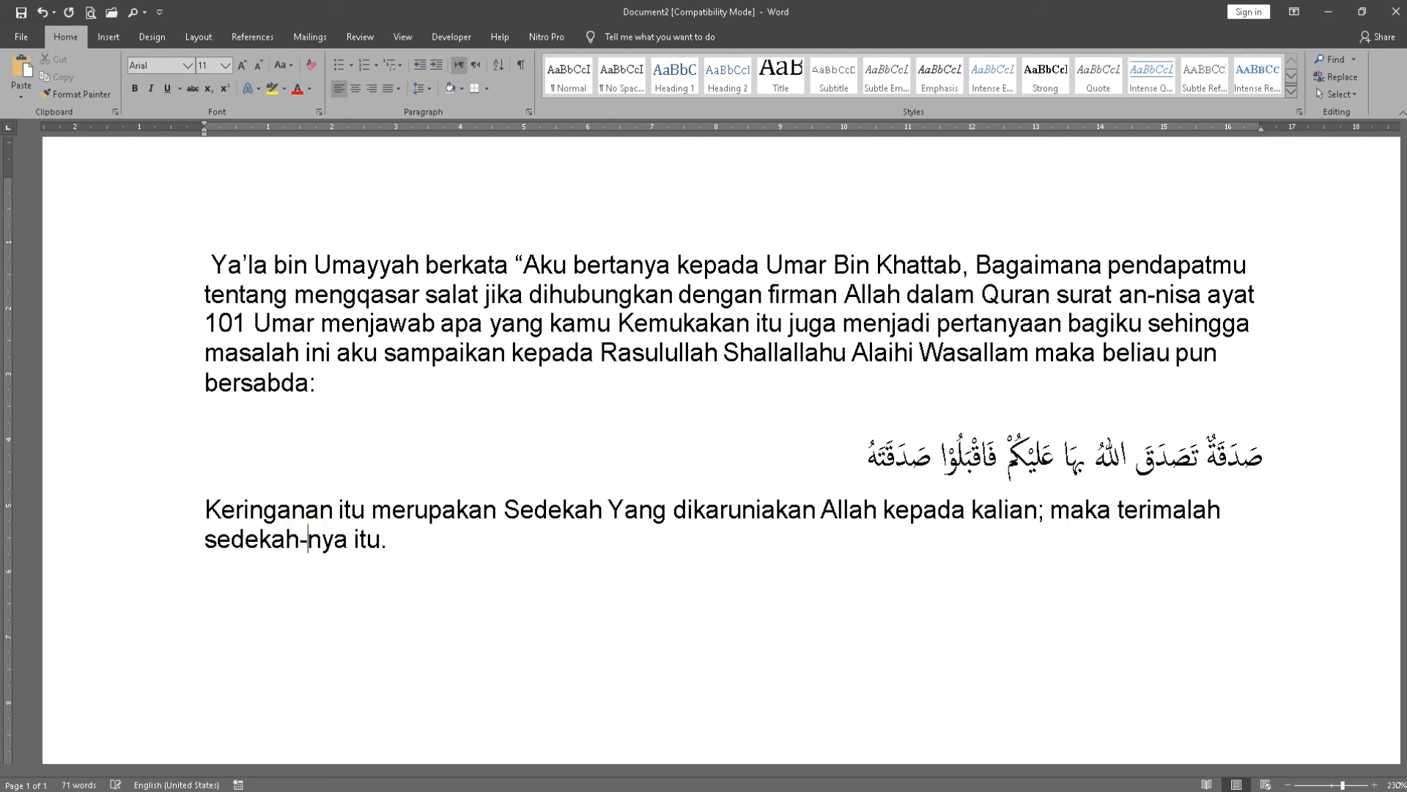
pyautogui.click(308, 539)
pyautogui.press('Delete')
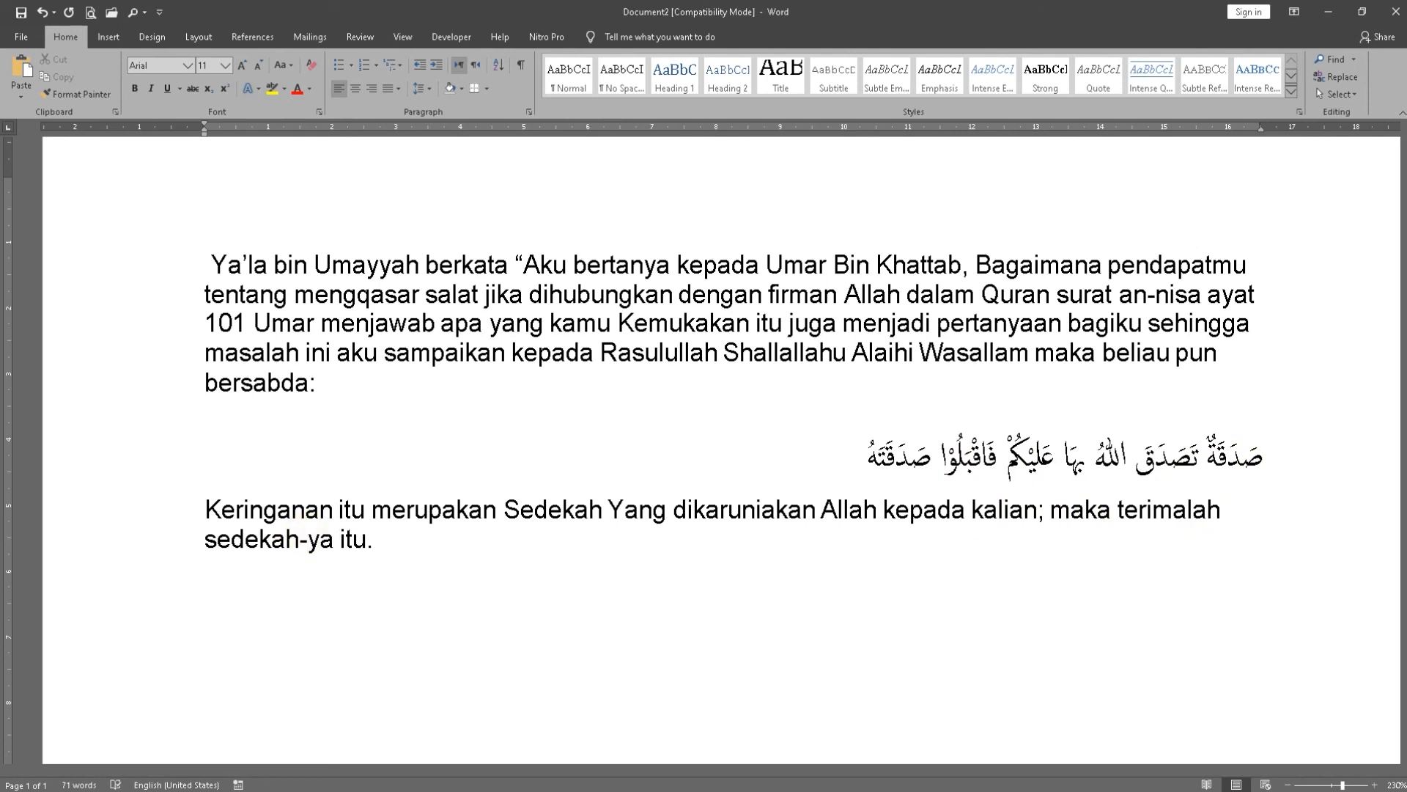
pyautogui.write('N')
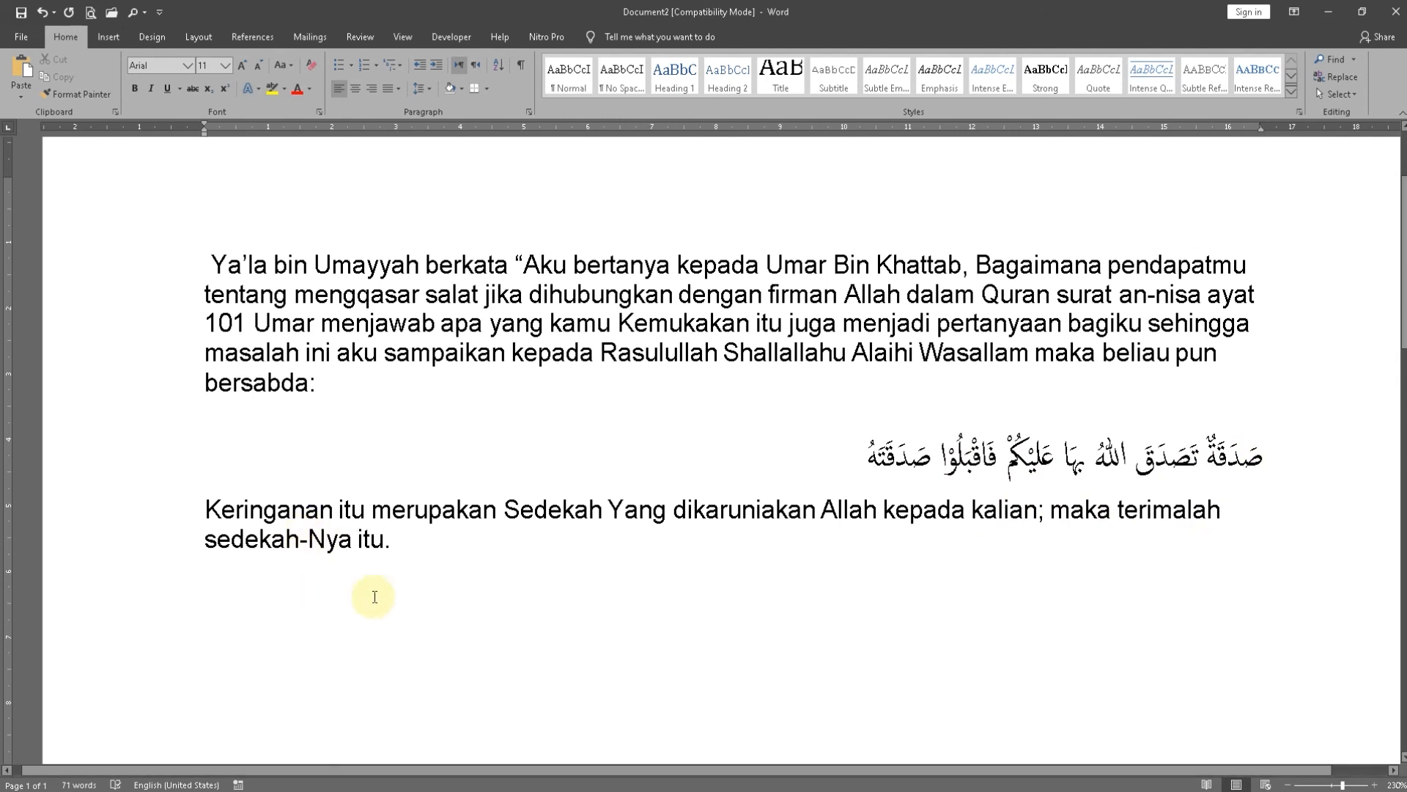
pyautogui.click(445, 543)
pyautogui.press('Return')
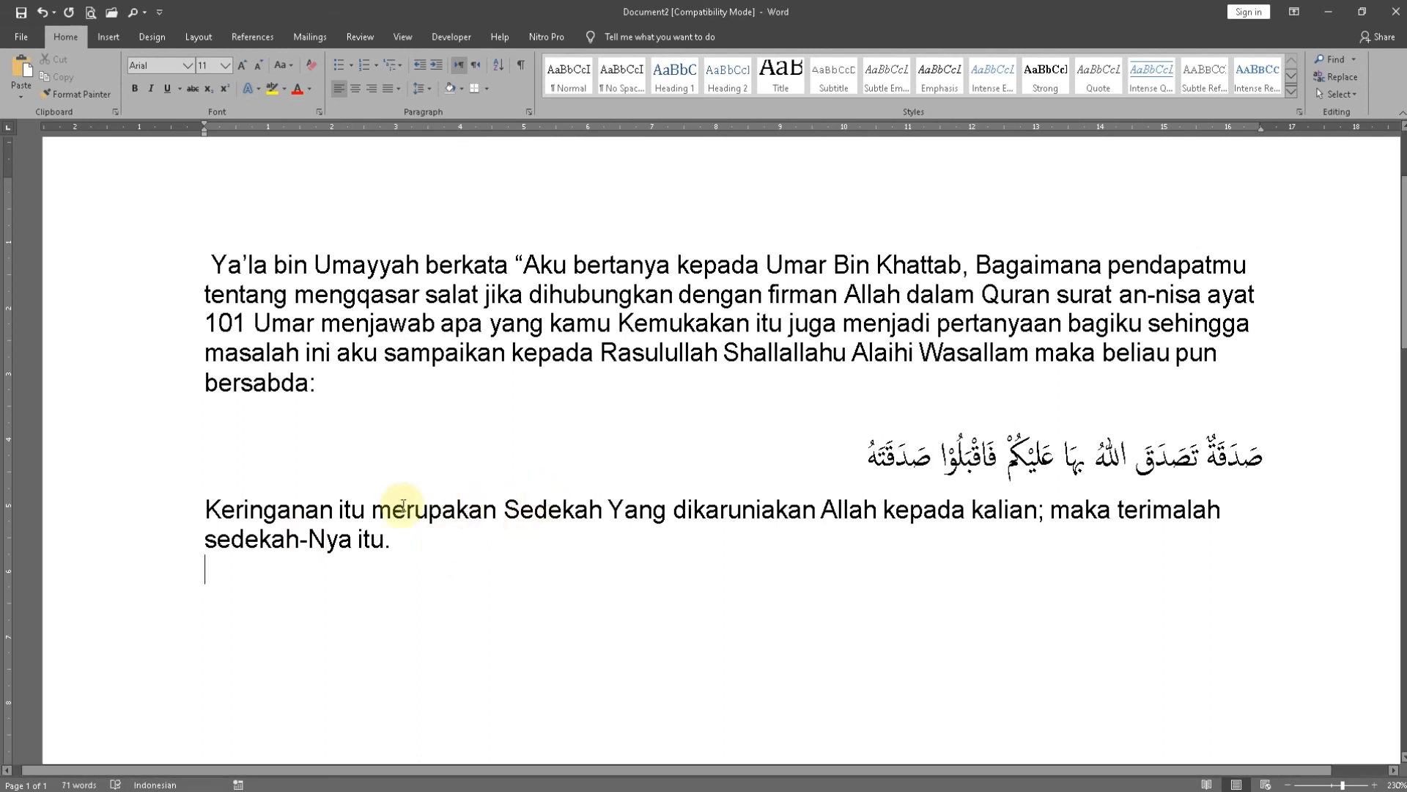
# Remove the leading space from the first paragraph and justify both Indonesian paragraphs
pyautogui.click(212, 265)
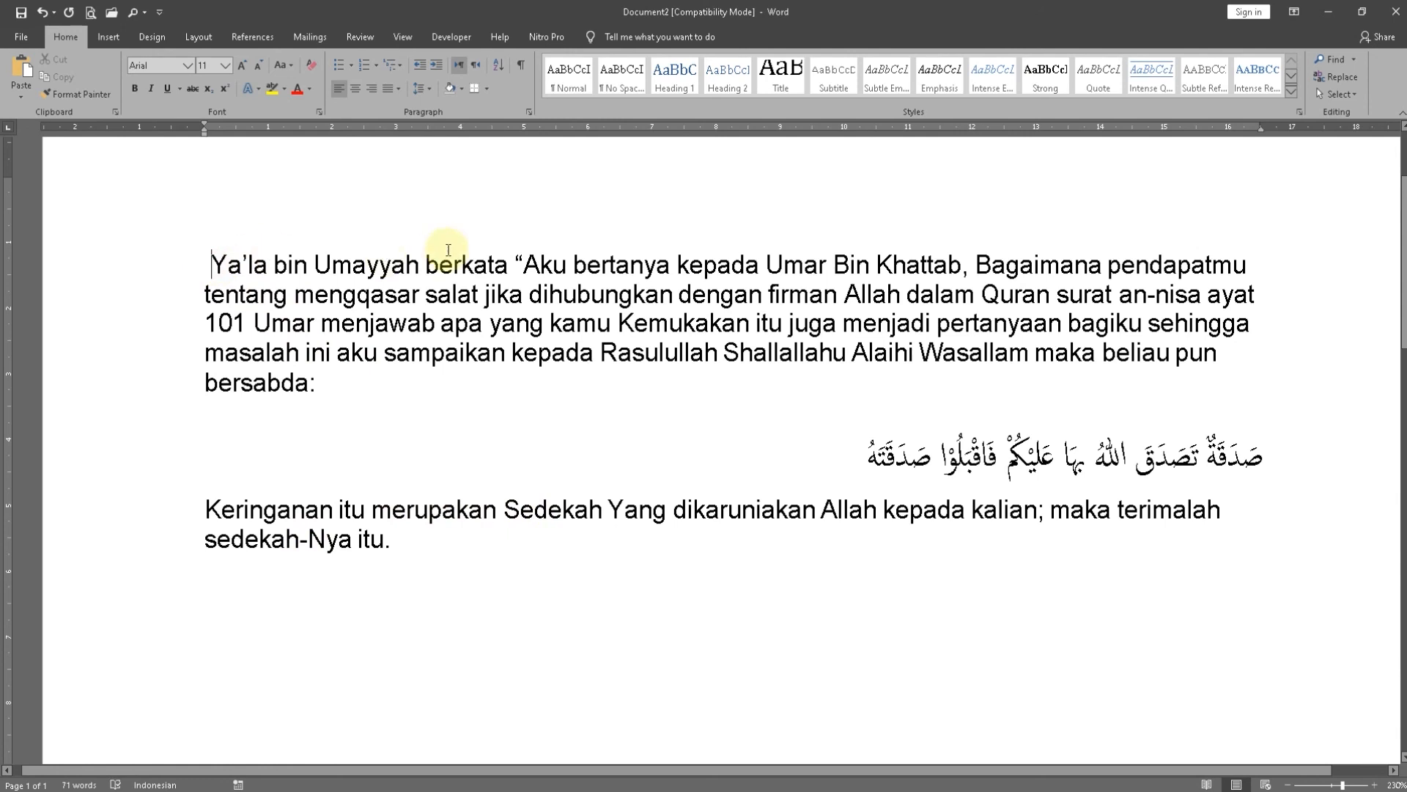
pyautogui.press('BackSpace')
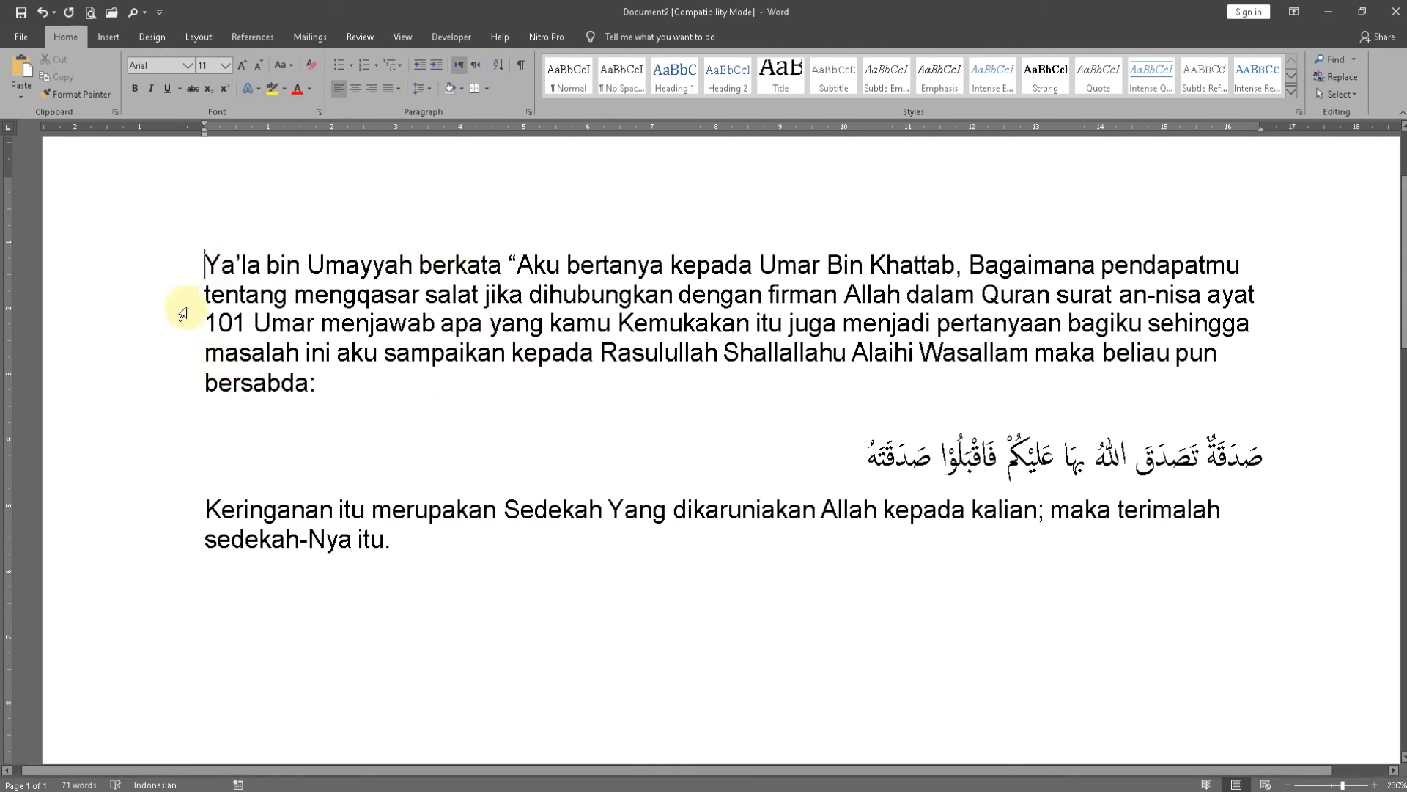
pyautogui.moveTo(179, 268); pyautogui.dragTo(180, 396)
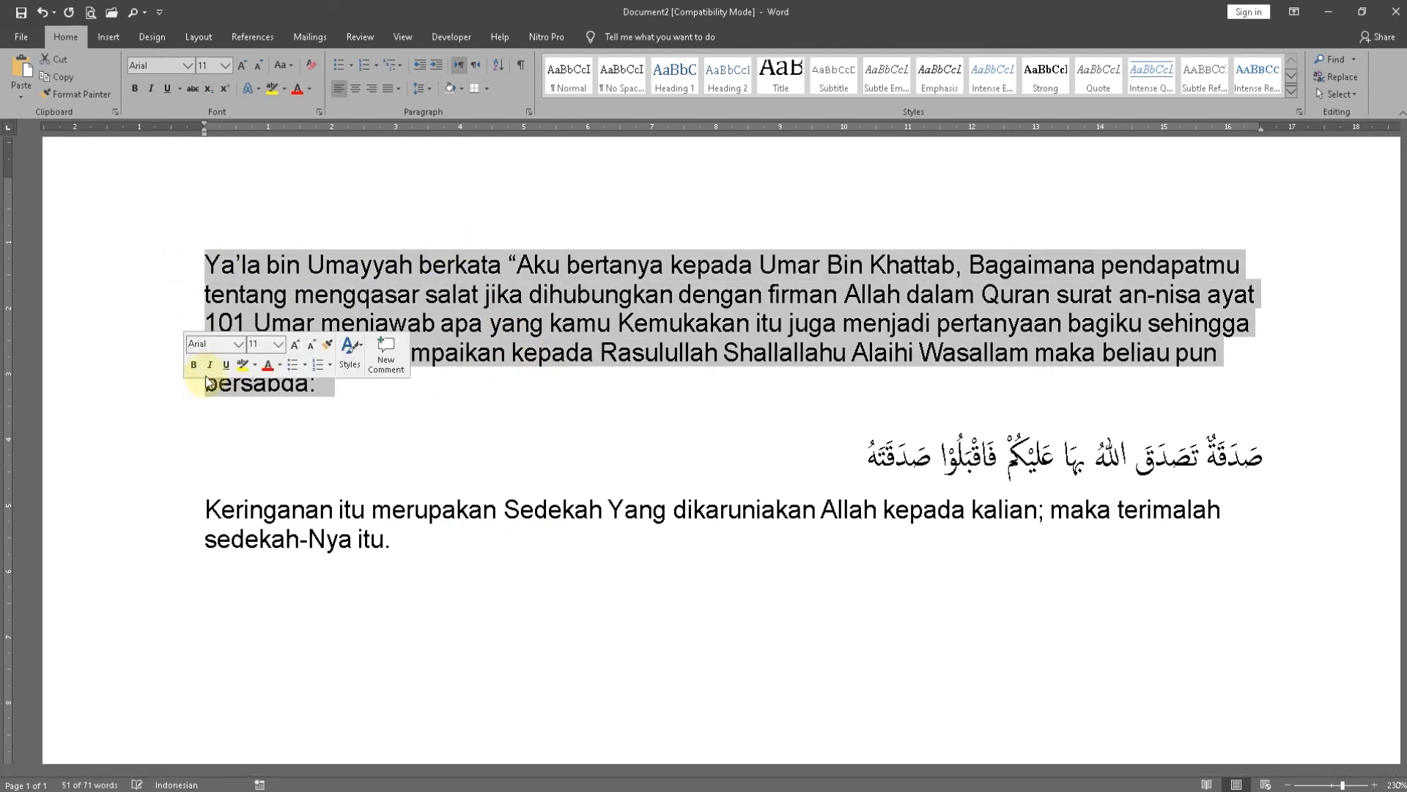
pyautogui.hotkey('ctrl', 'j')
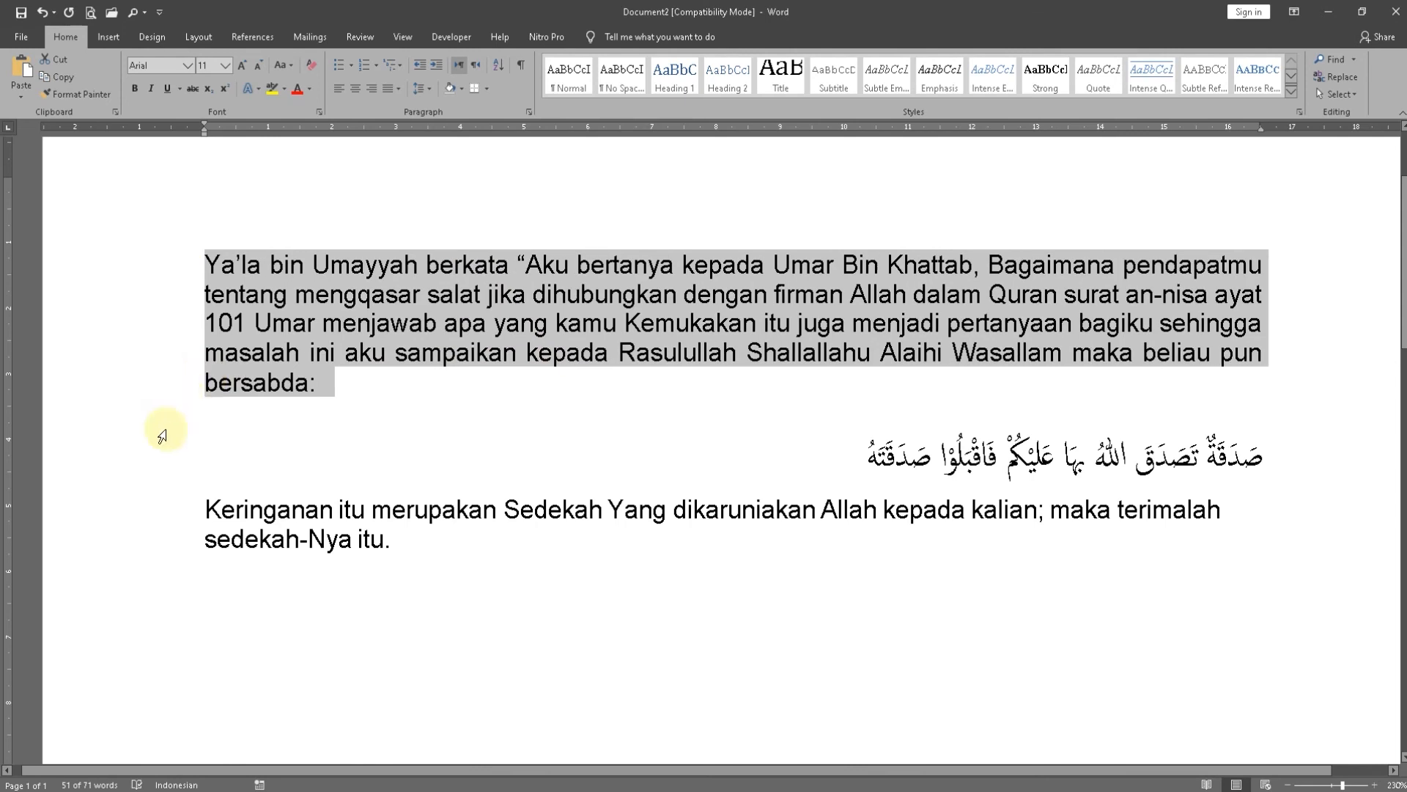
pyautogui.doubleClick(162, 517)
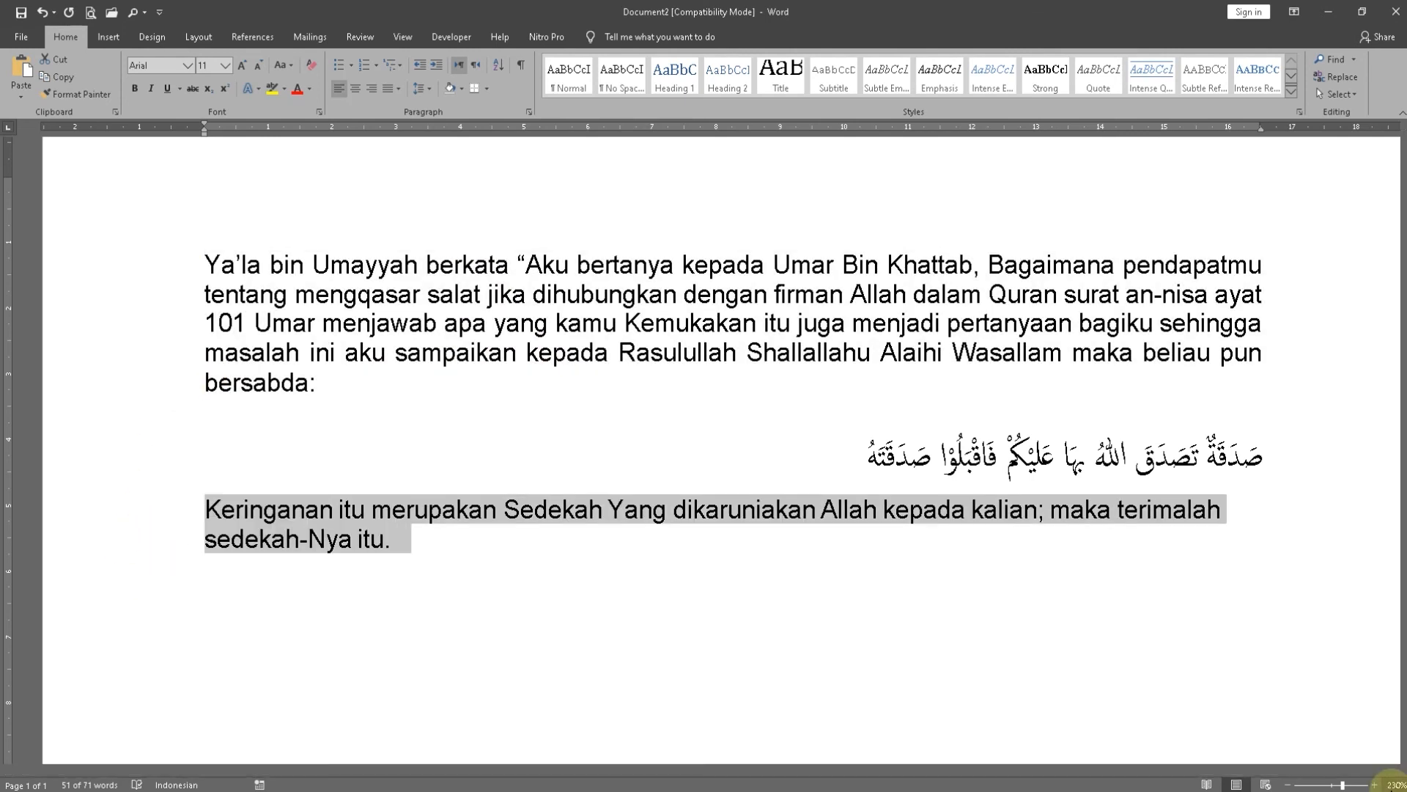
pyautogui.hotkey('ctrl', 'j')
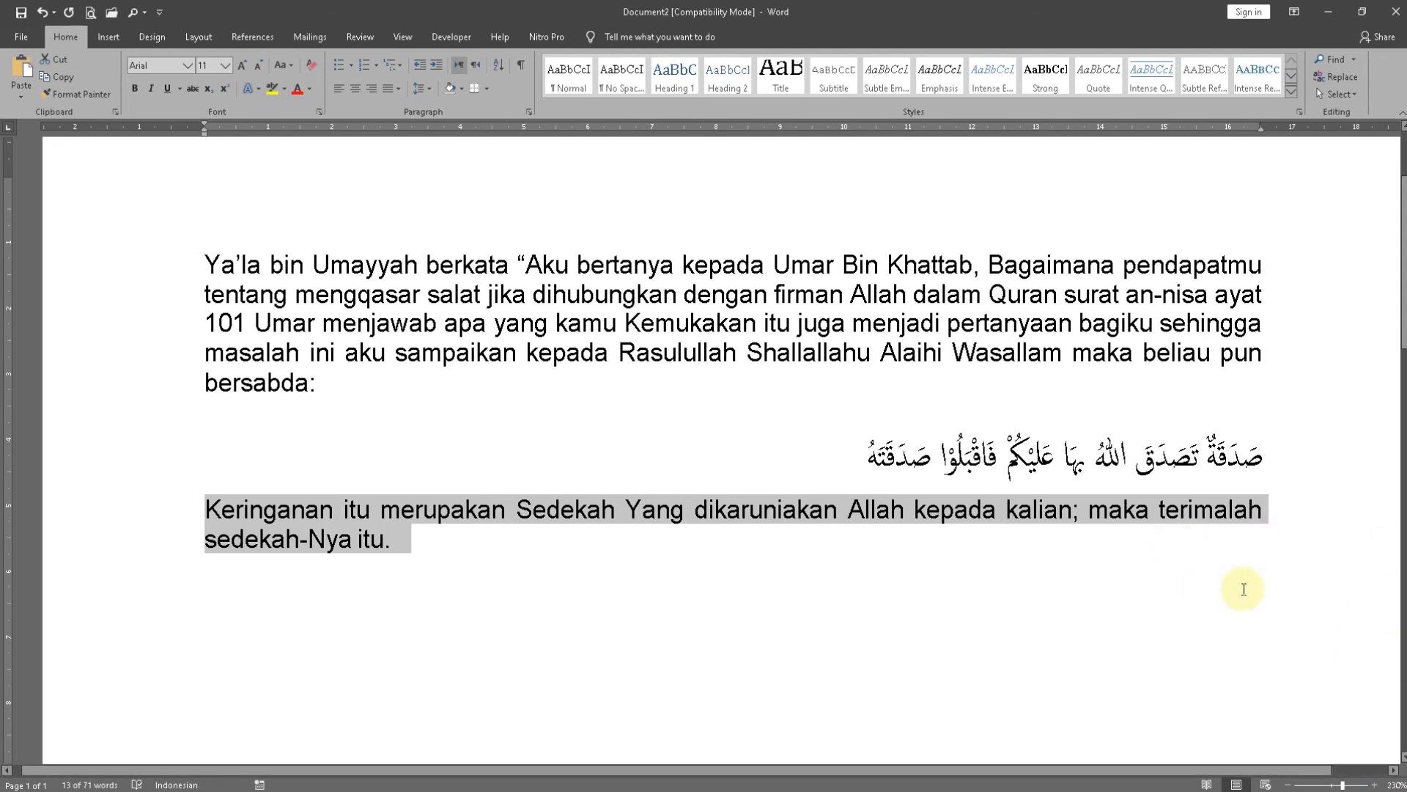
pyautogui.click(997, 594)
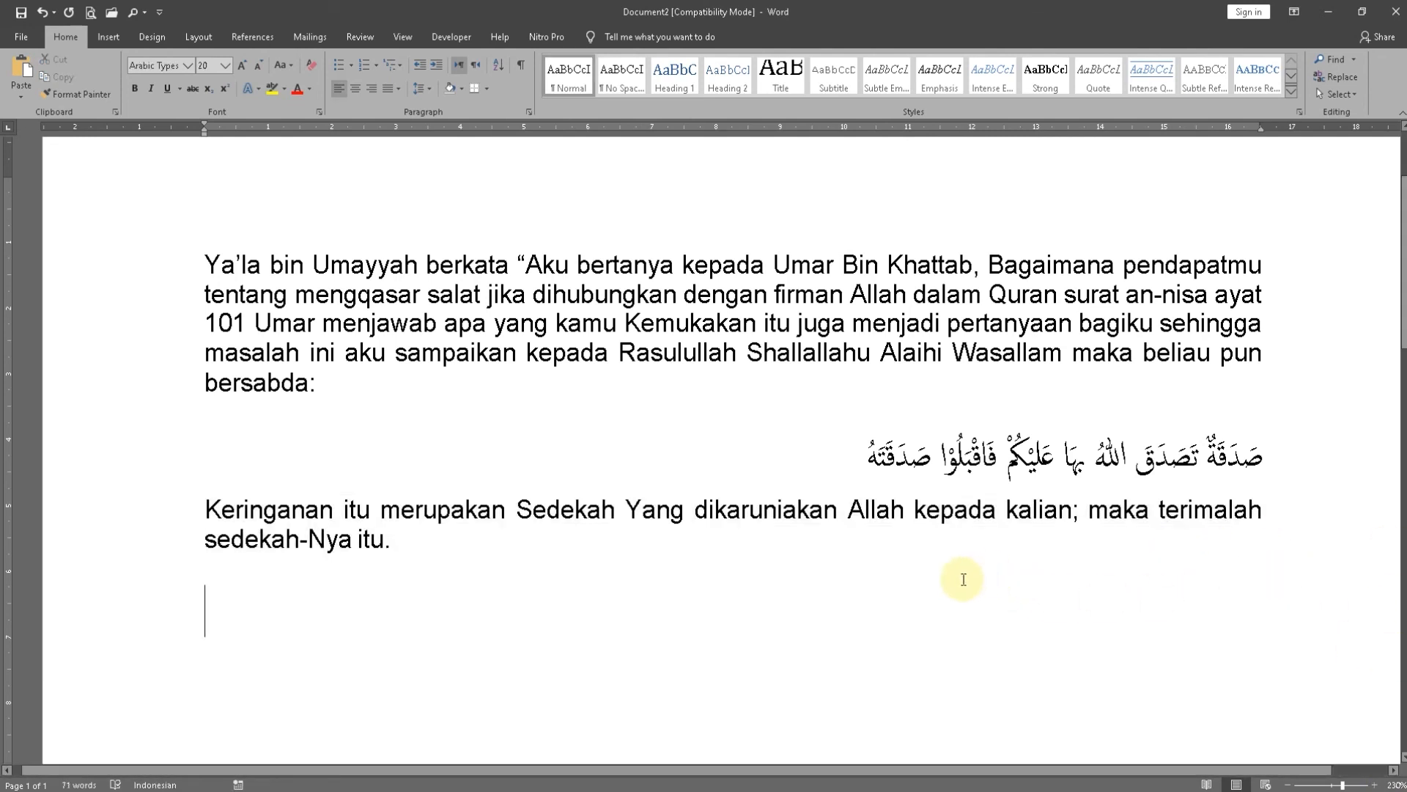